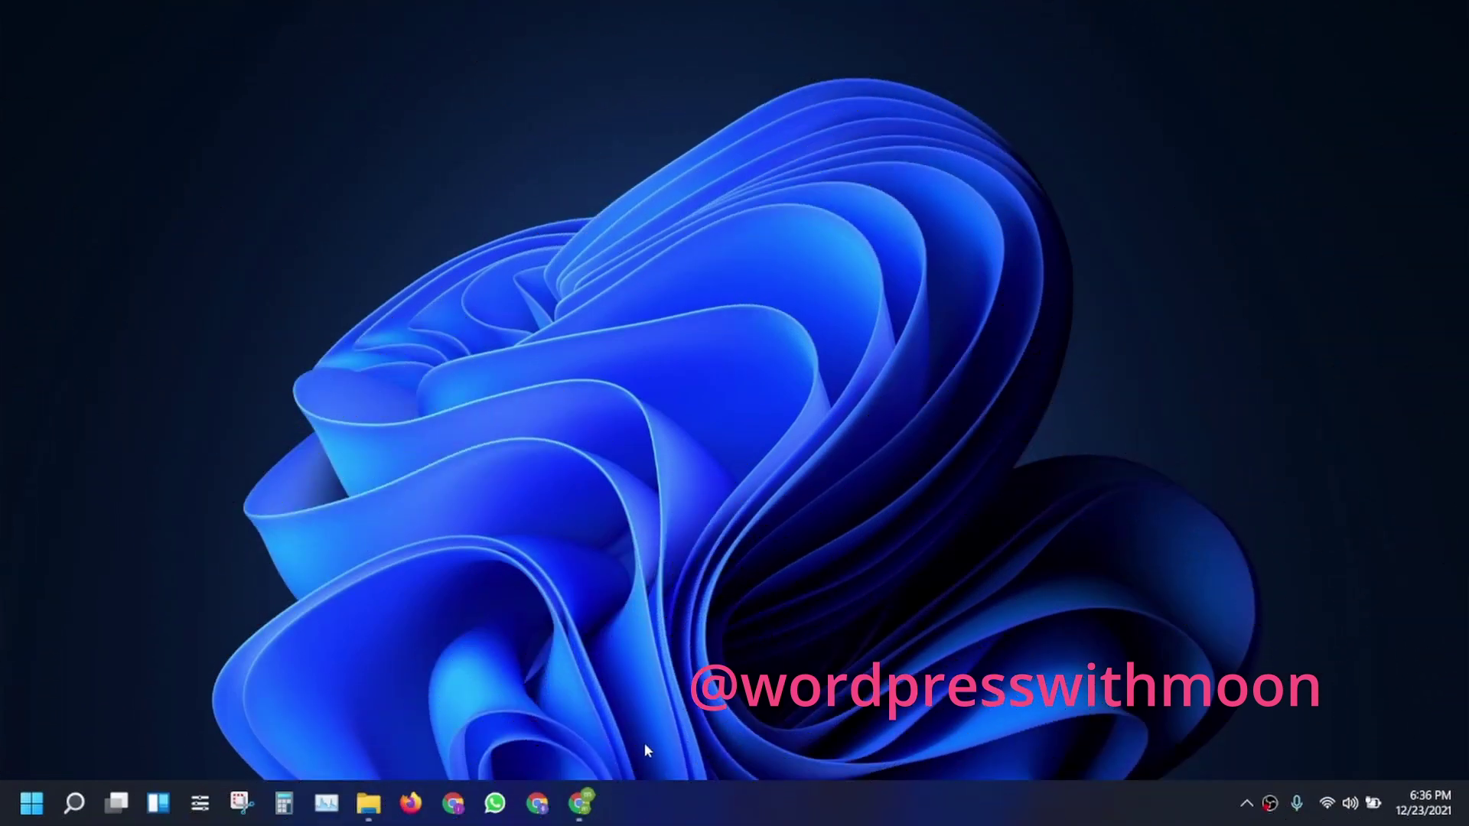
Restore Chrome and review the Visual Portfolio plugin details page
click(595, 800)
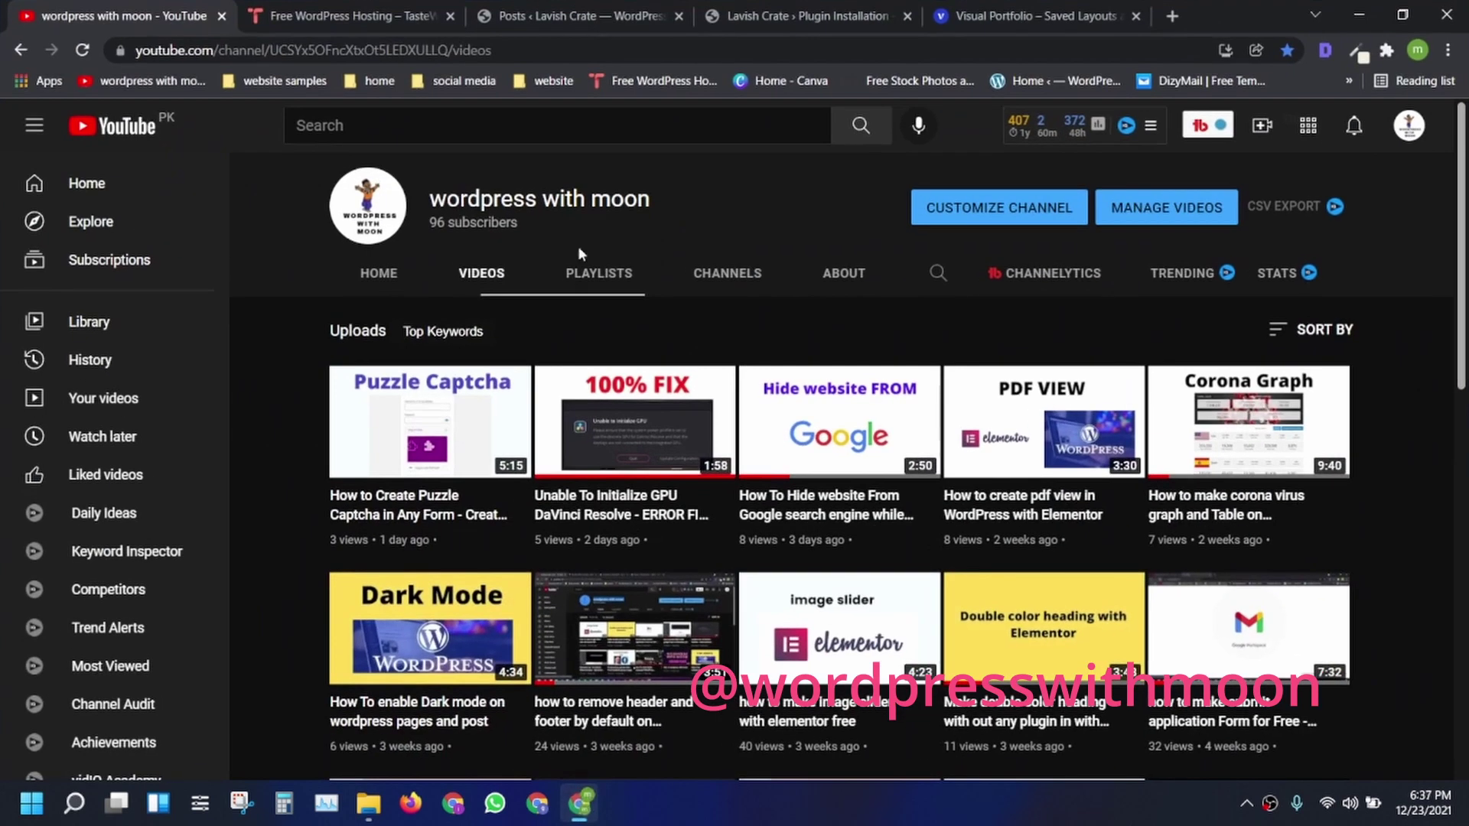
click(750, 8)
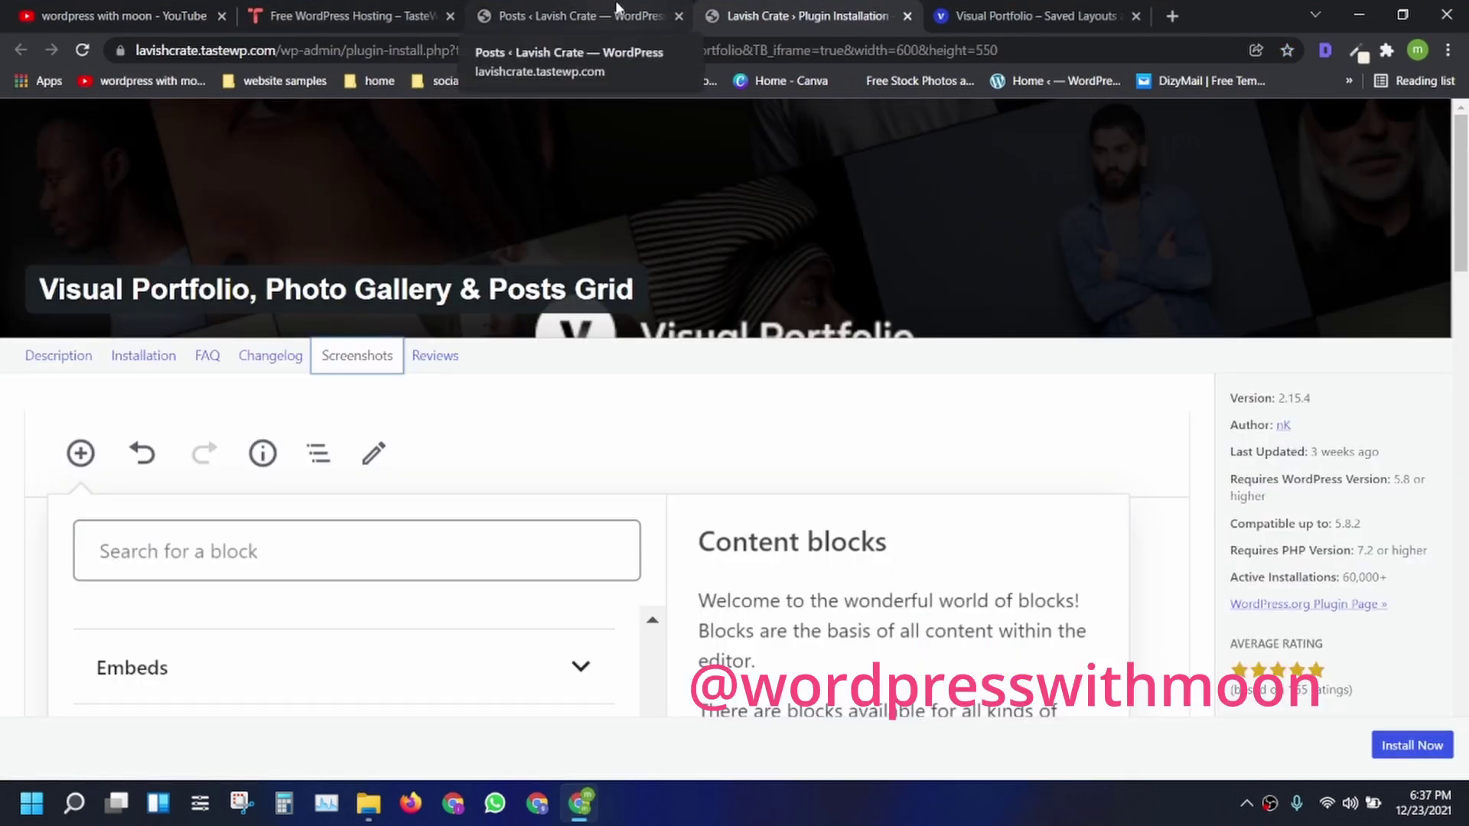
drag(42, 274, 551, 291)
click(753, 286)
scroll(266, 264, down, 12)
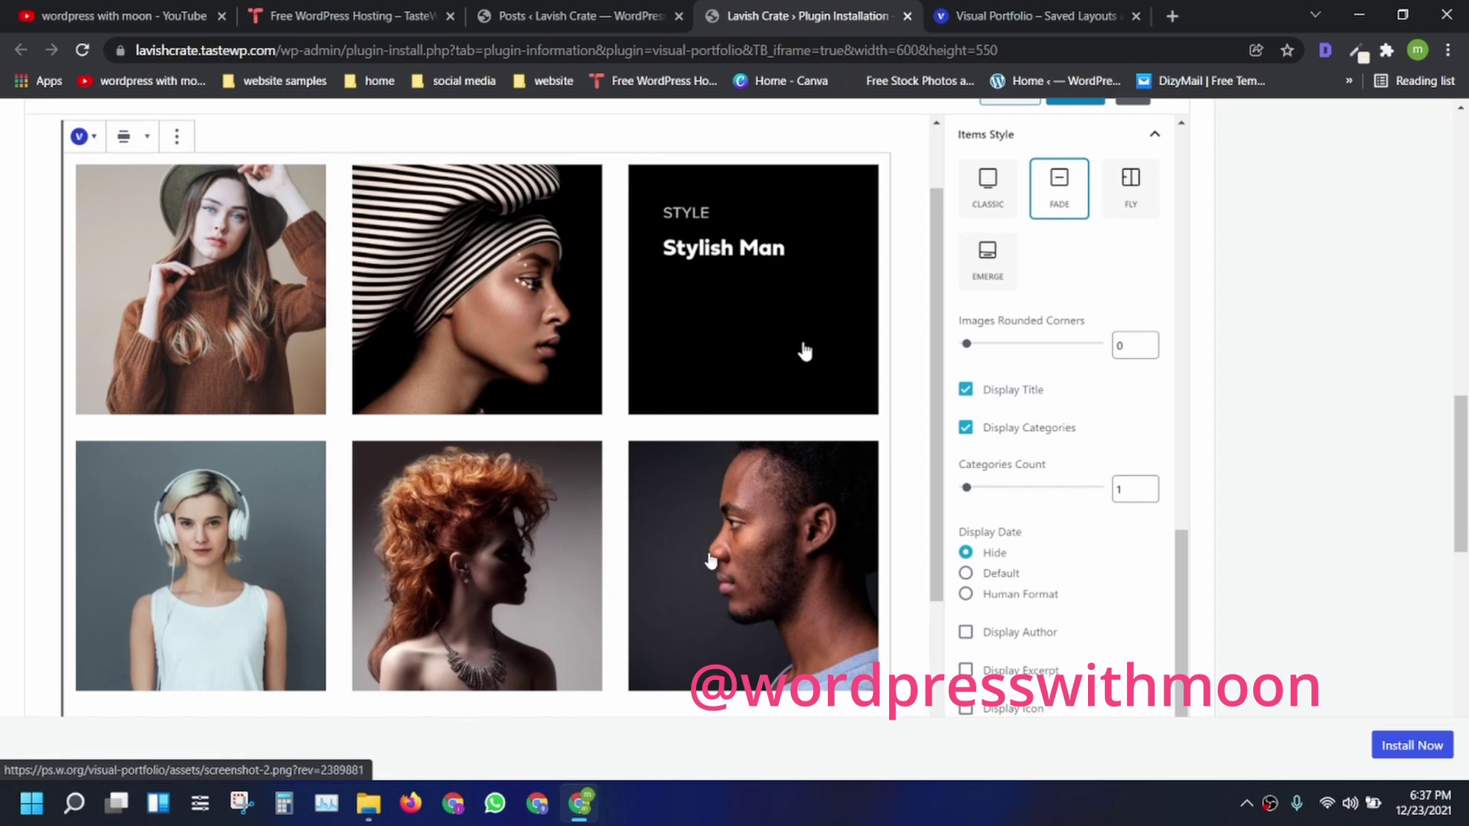
scroll(1155, 505, down, 8)
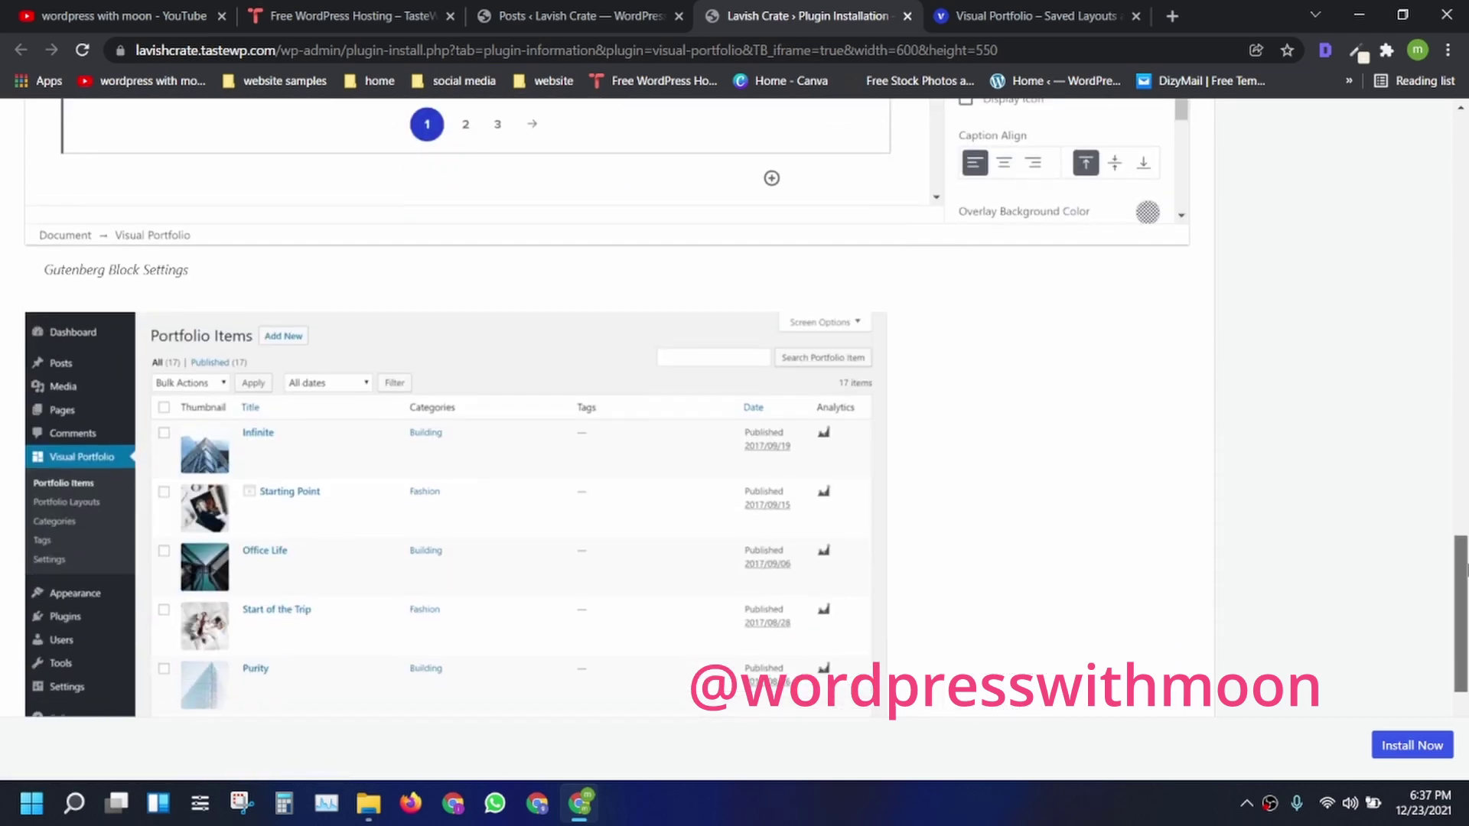
scroll(803, 370, up, 20)
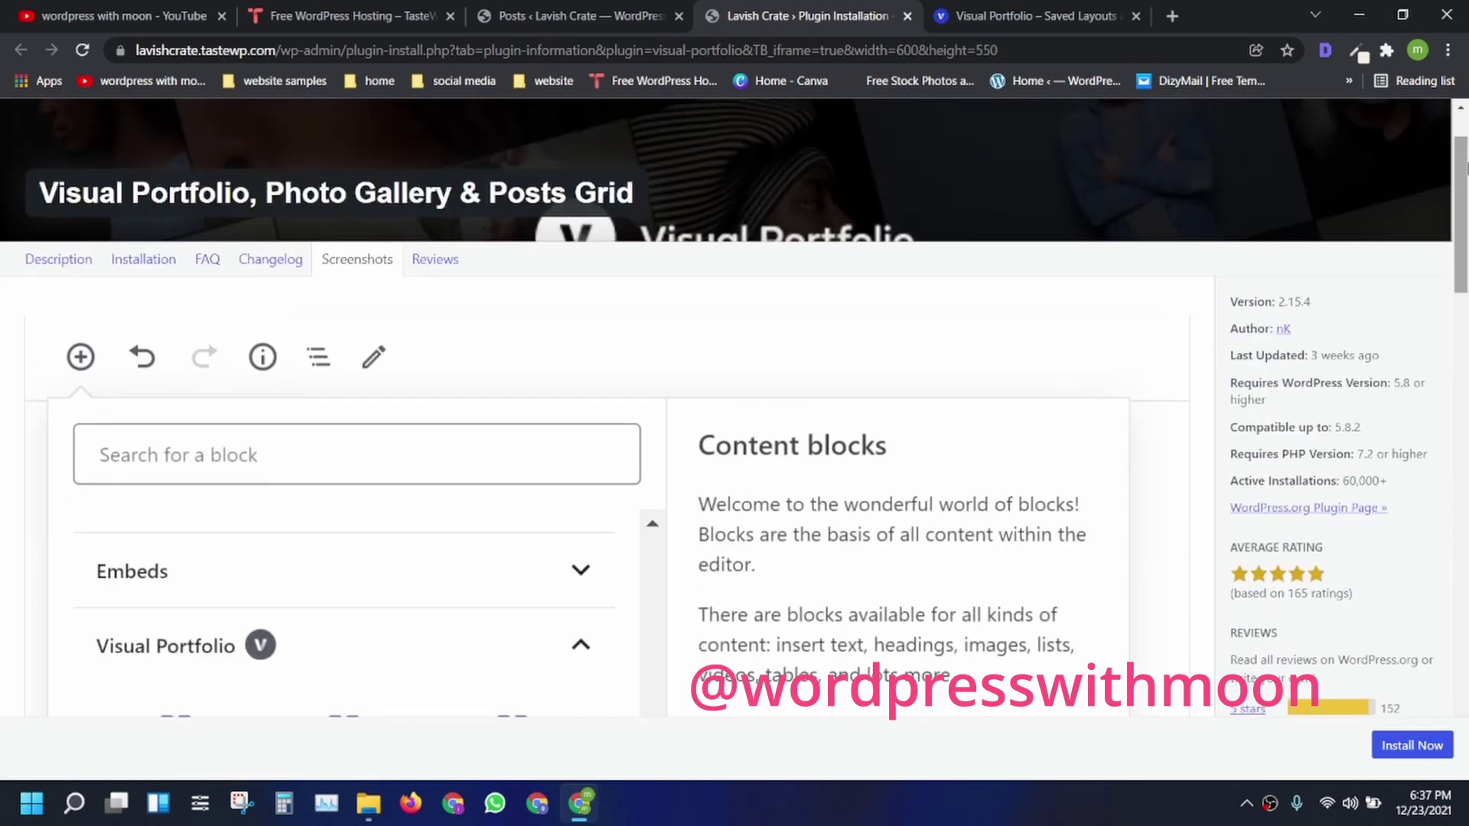
Look over the YouTube channel's name and subscriber count on its videos page
click(115, 15)
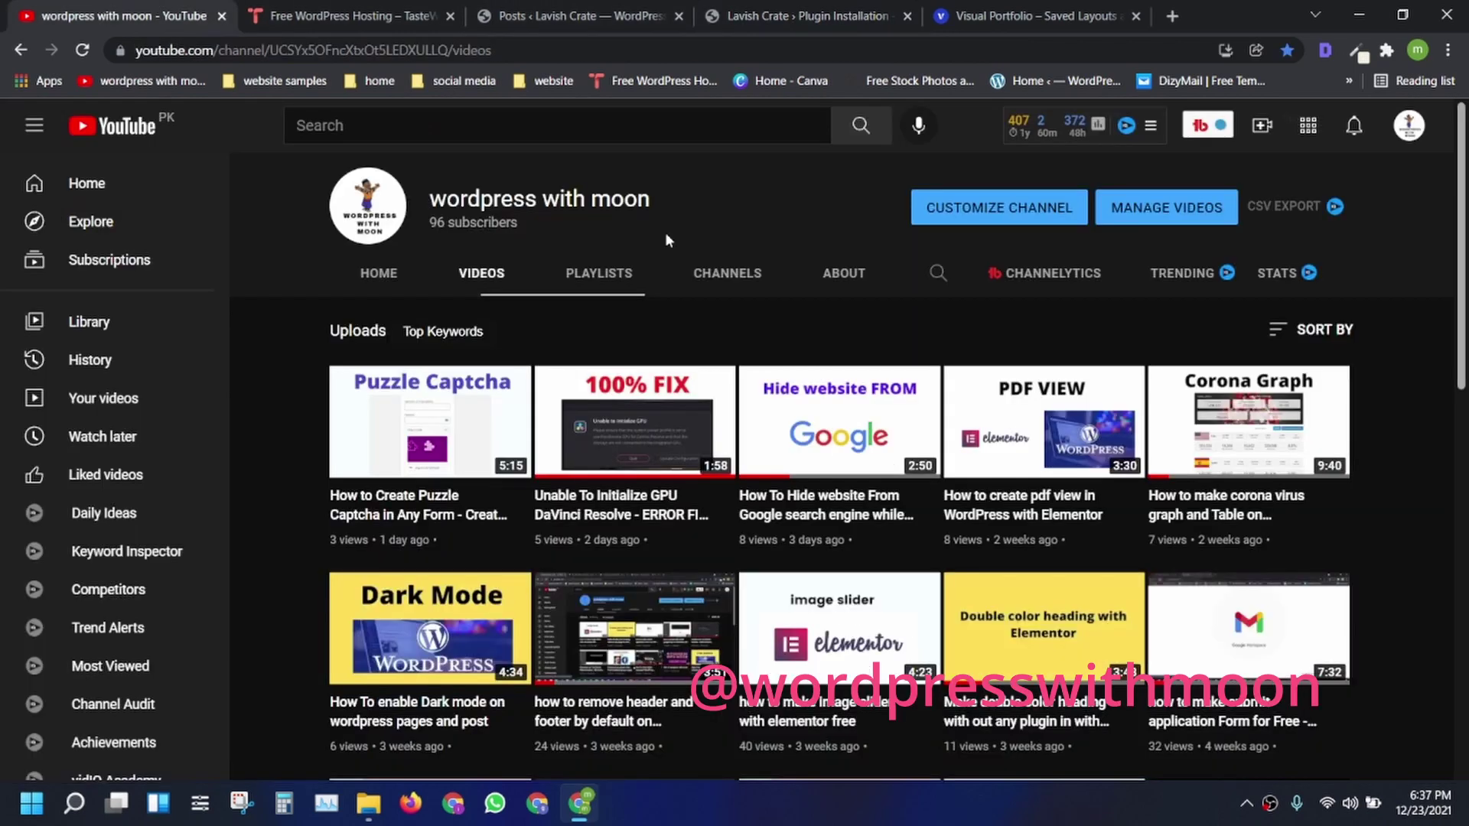
triple_click(577, 198)
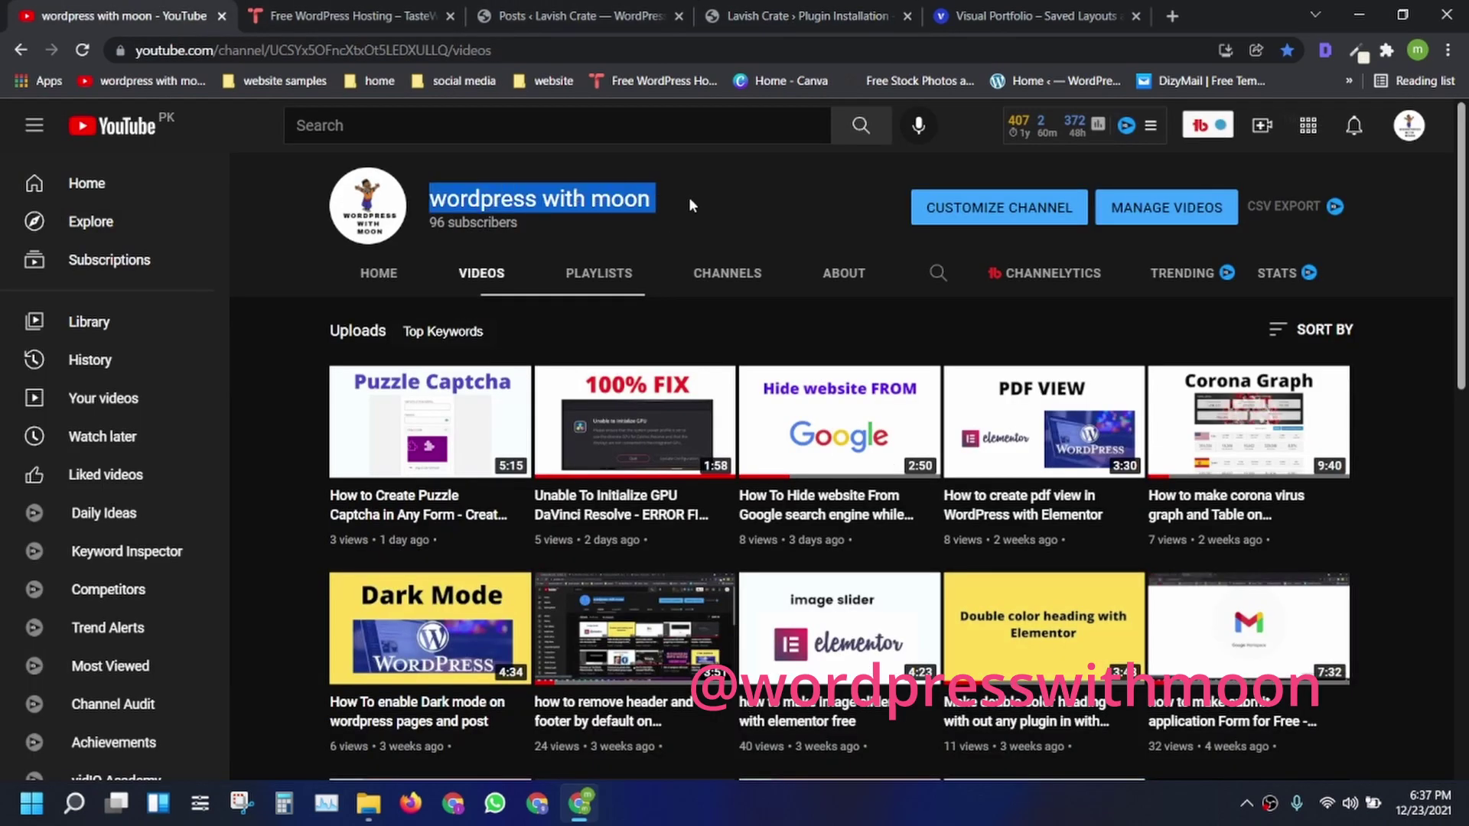
click(653, 196)
mouse_move(430, 222)
mouse_down()
mouse_move(463, 220)
mouse_move(432, 197)
mouse_up()
Glance at the TasteWP site details and YouTube videos, ending on the TasteWP tab
click(304, 12)
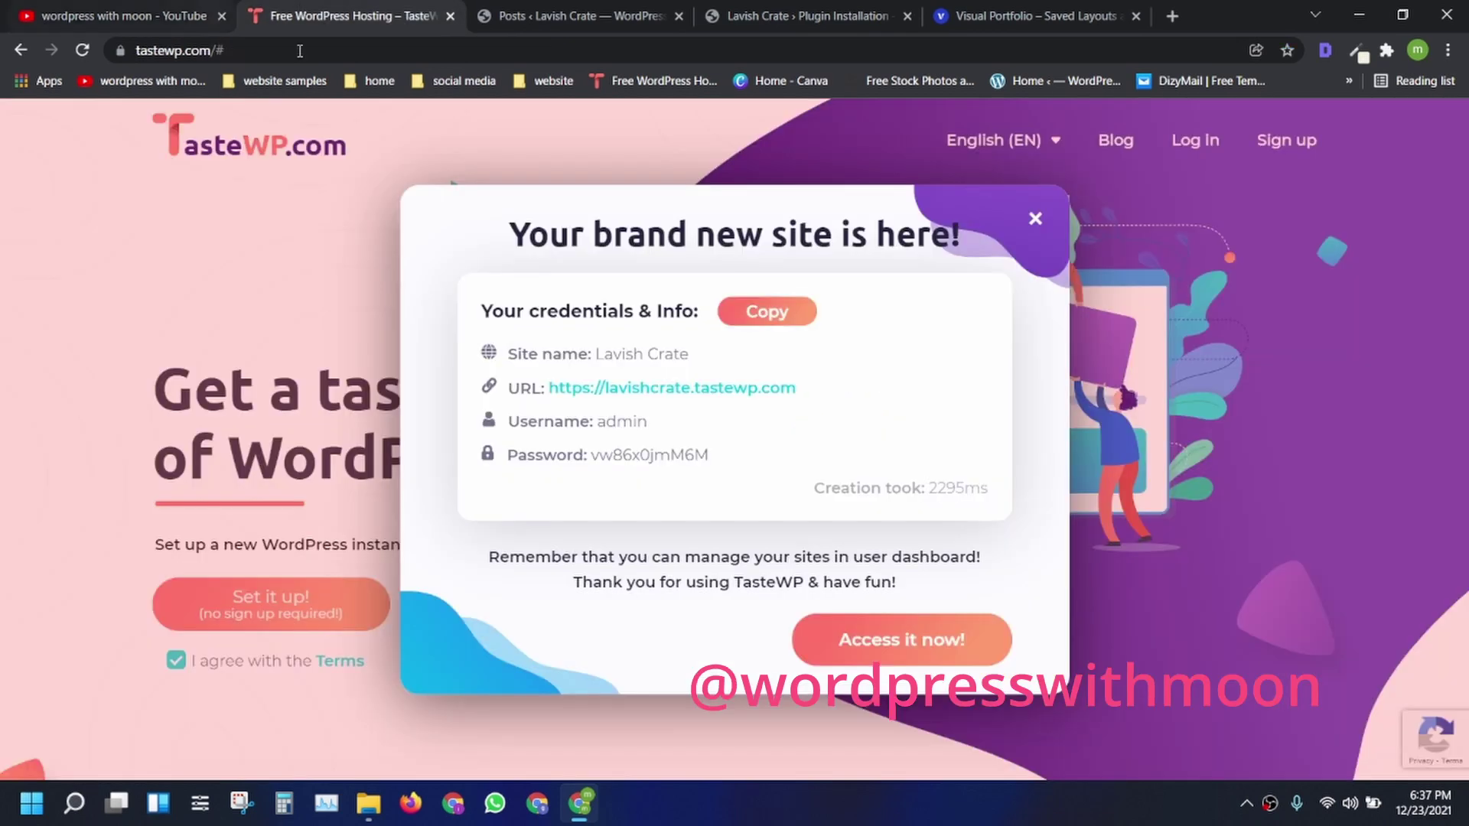
click(198, 10)
scroll(719, 590, down, 5)
mouse_move(686, 658)
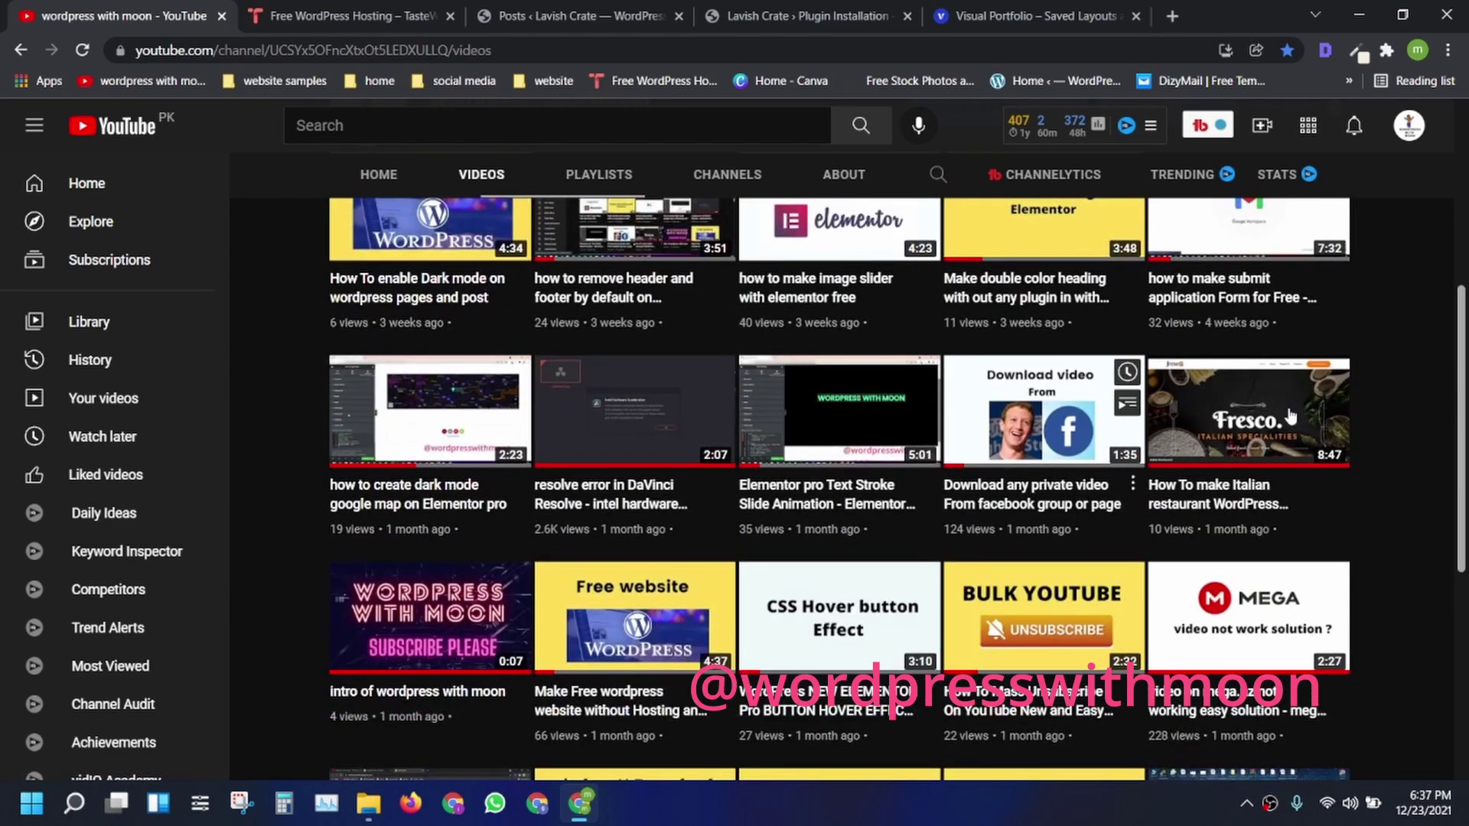
scroll(717, 606, up, 5)
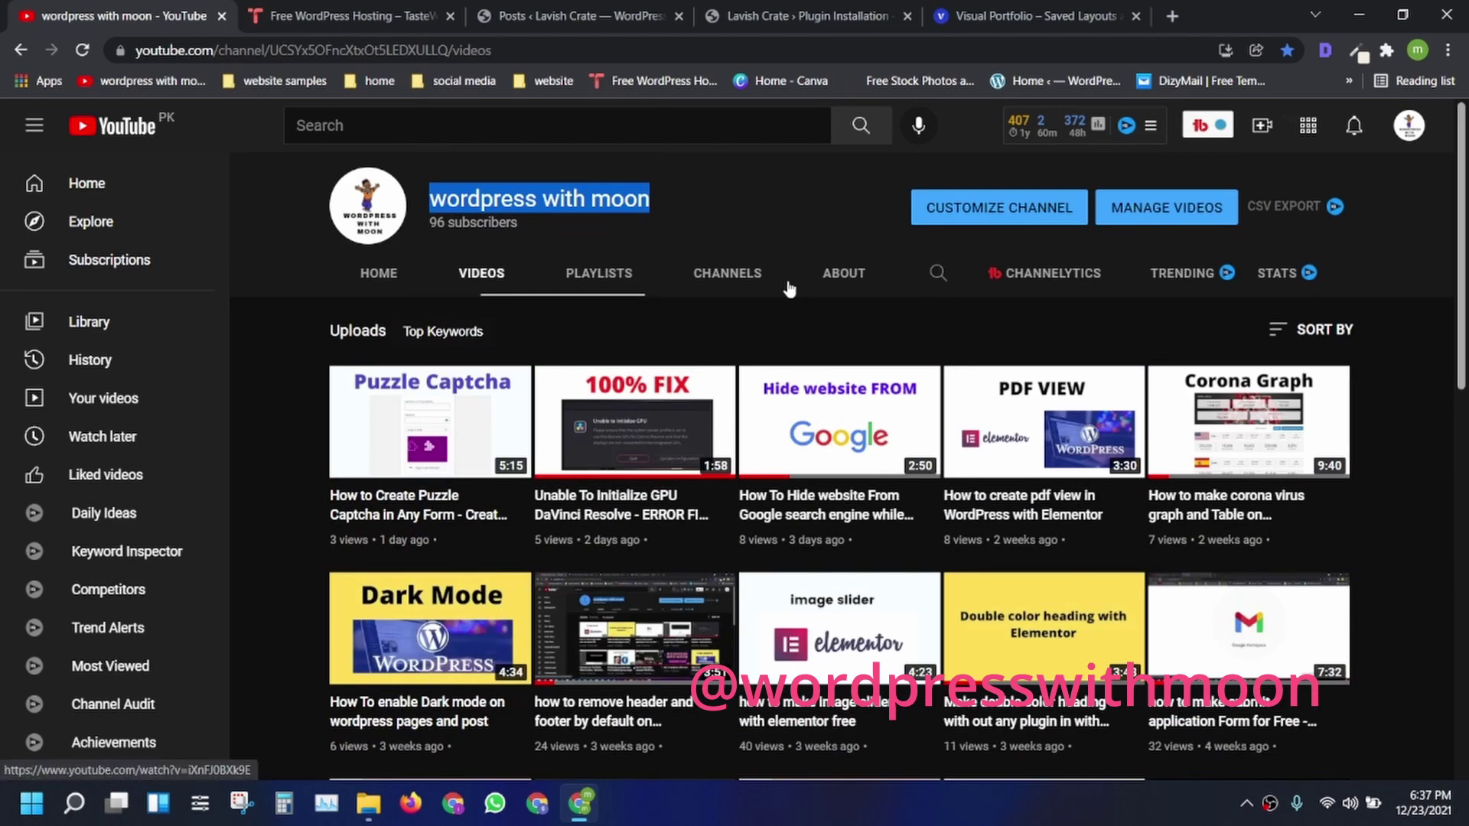
click(372, 11)
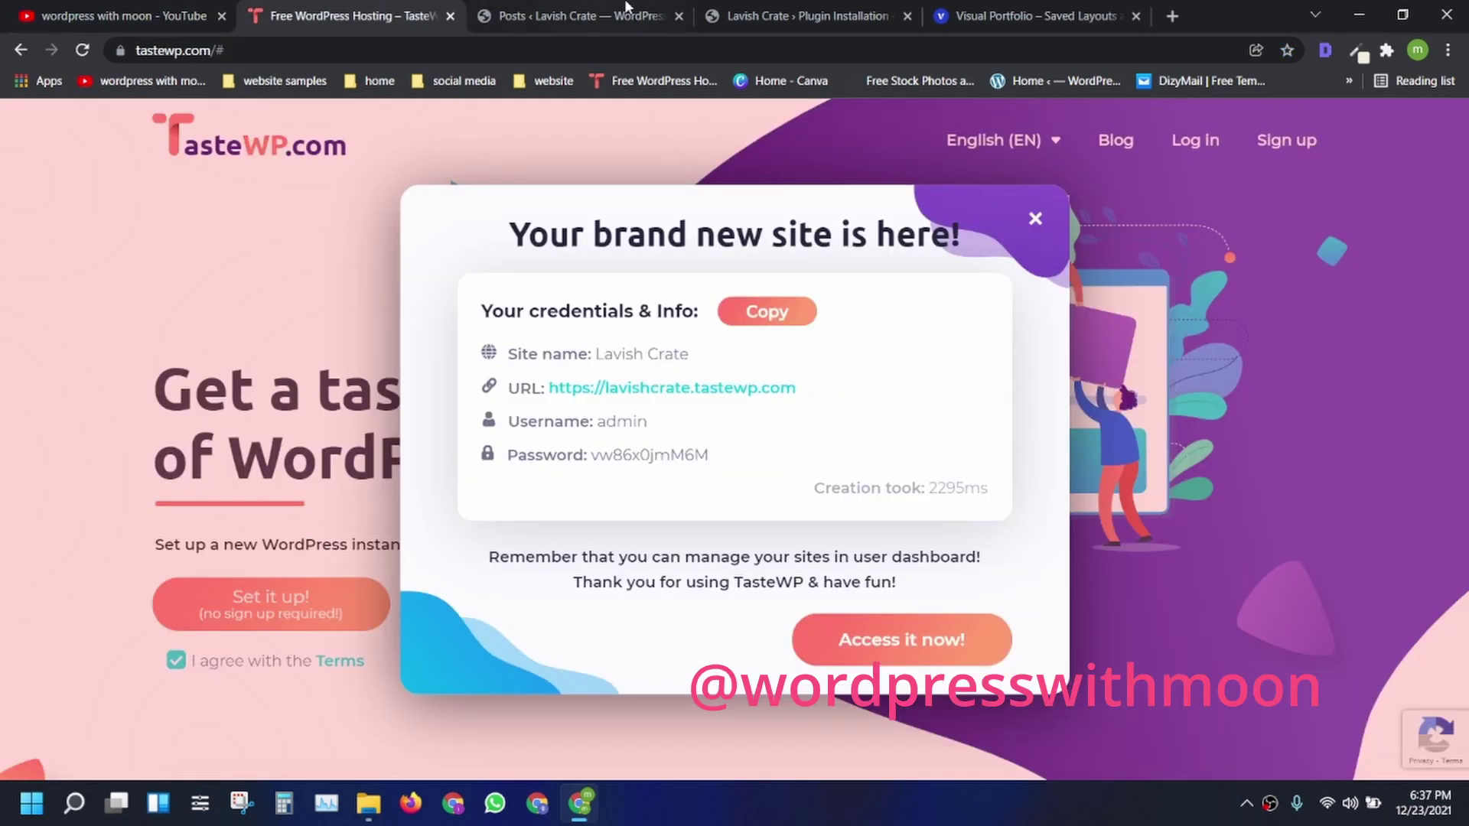
Deactivate and then delete all four installed plugins along with their data
click(658, 12)
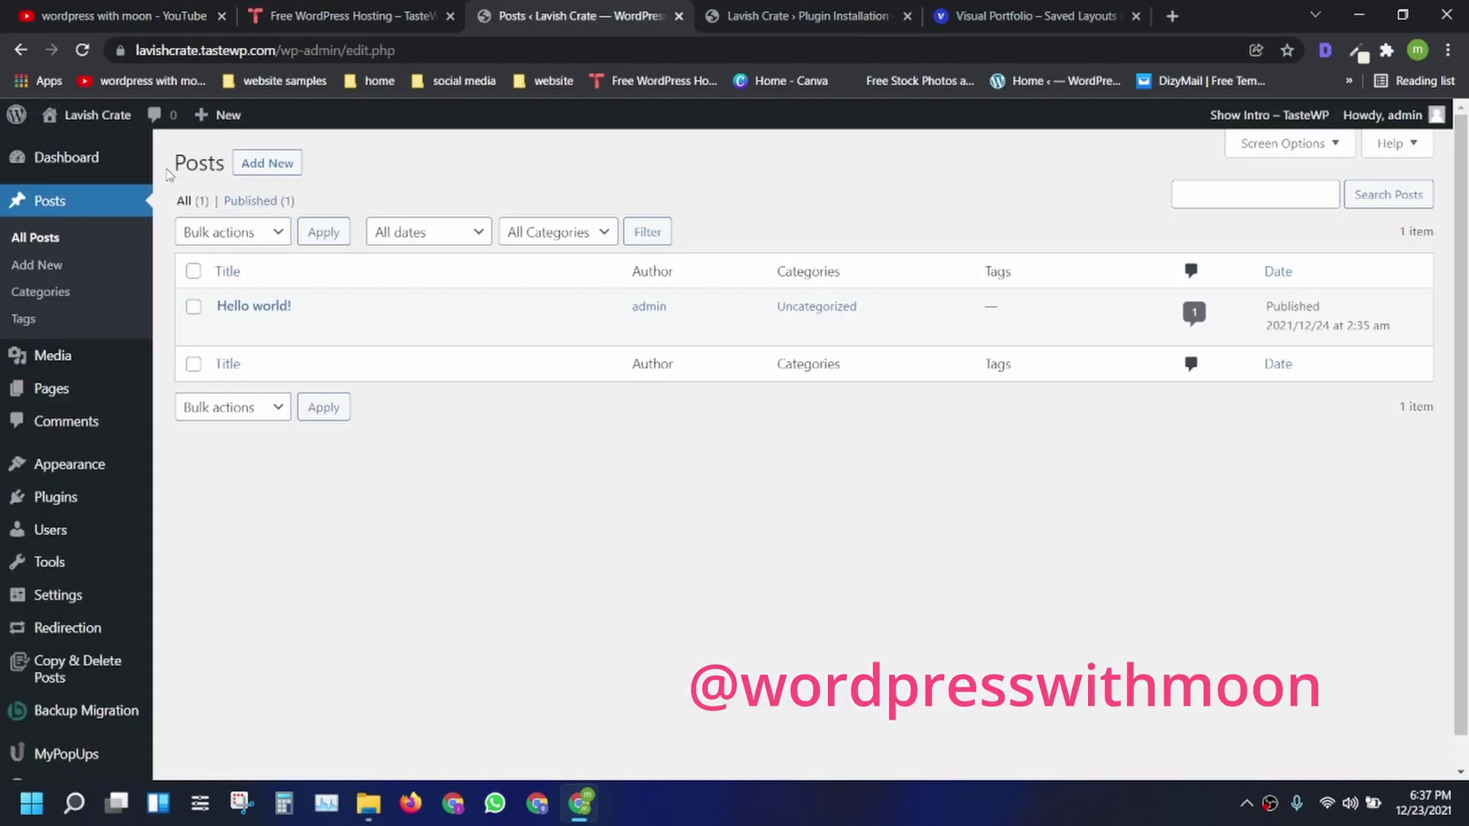
click(46, 497)
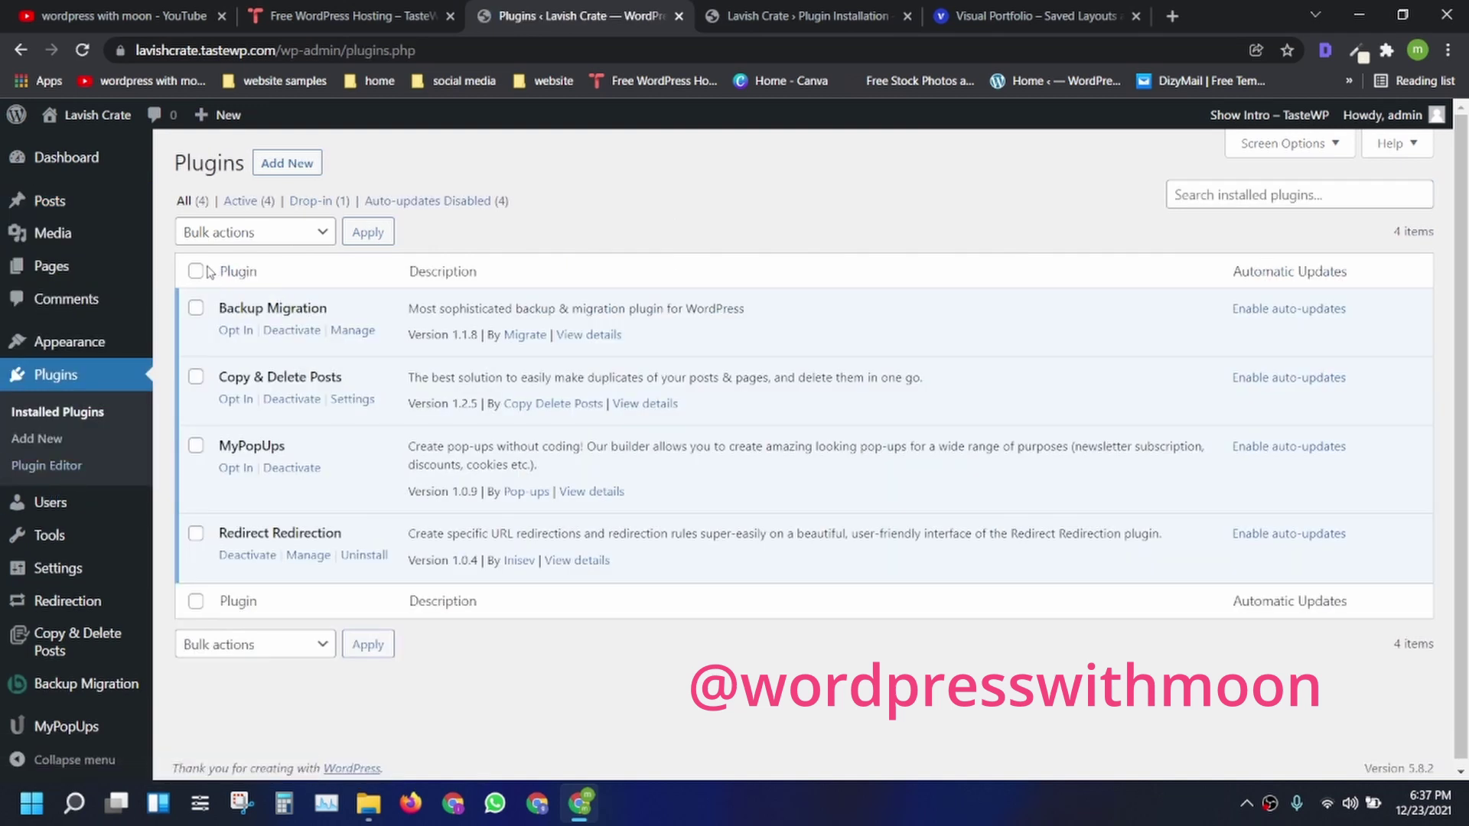
click(264, 234)
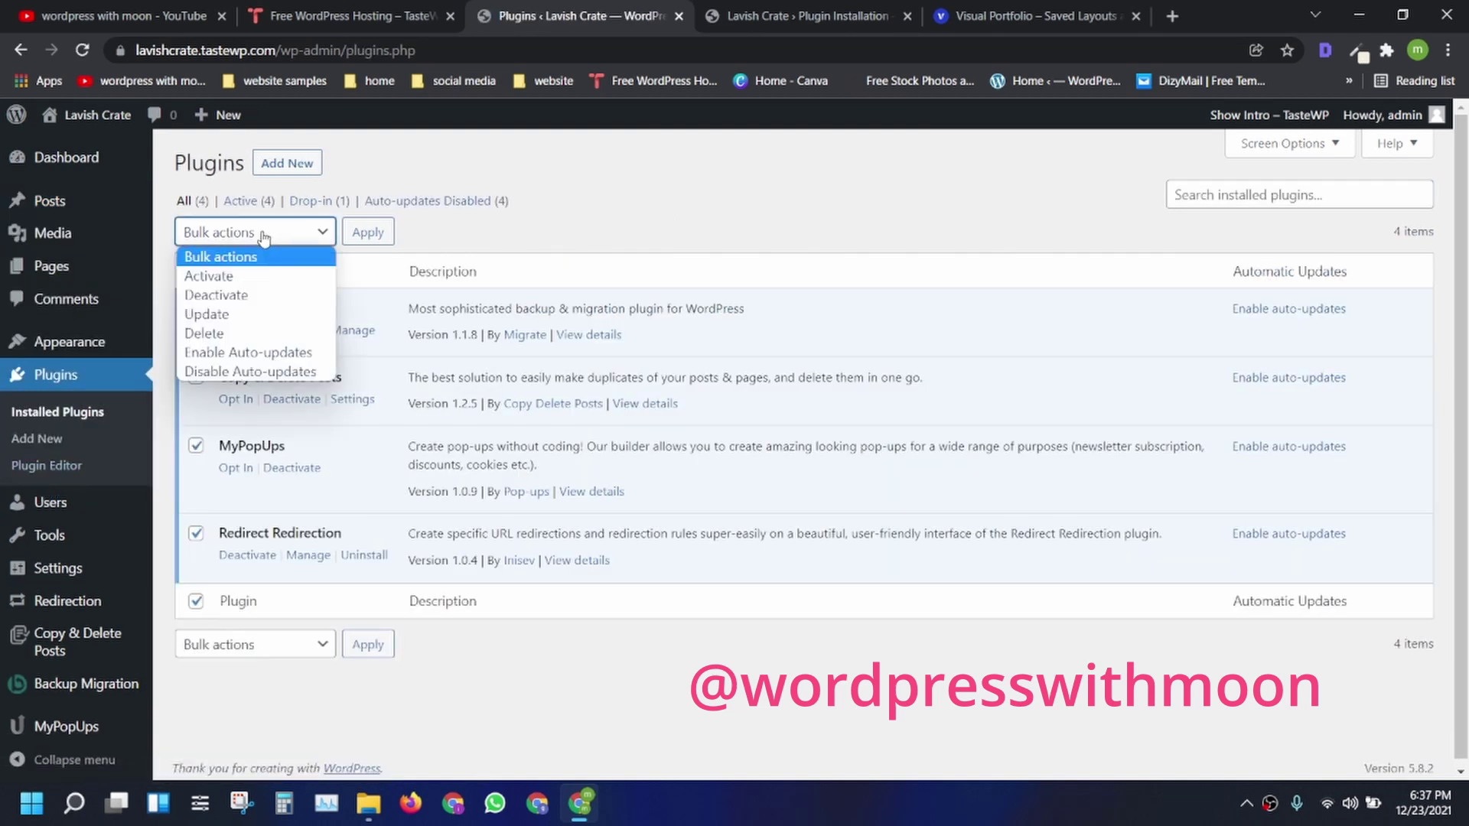
click(294, 297)
click(366, 233)
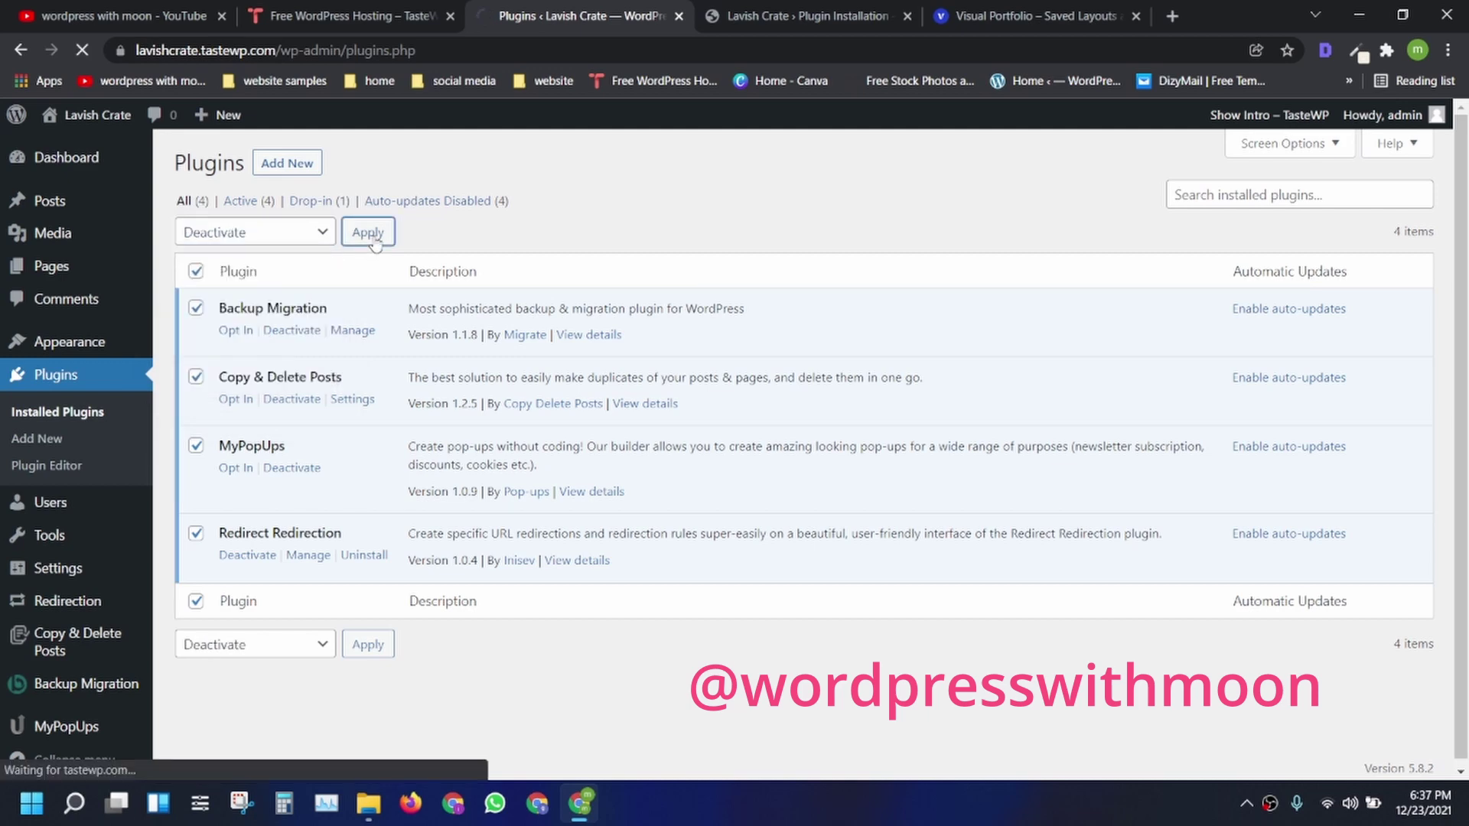
click(267, 296)
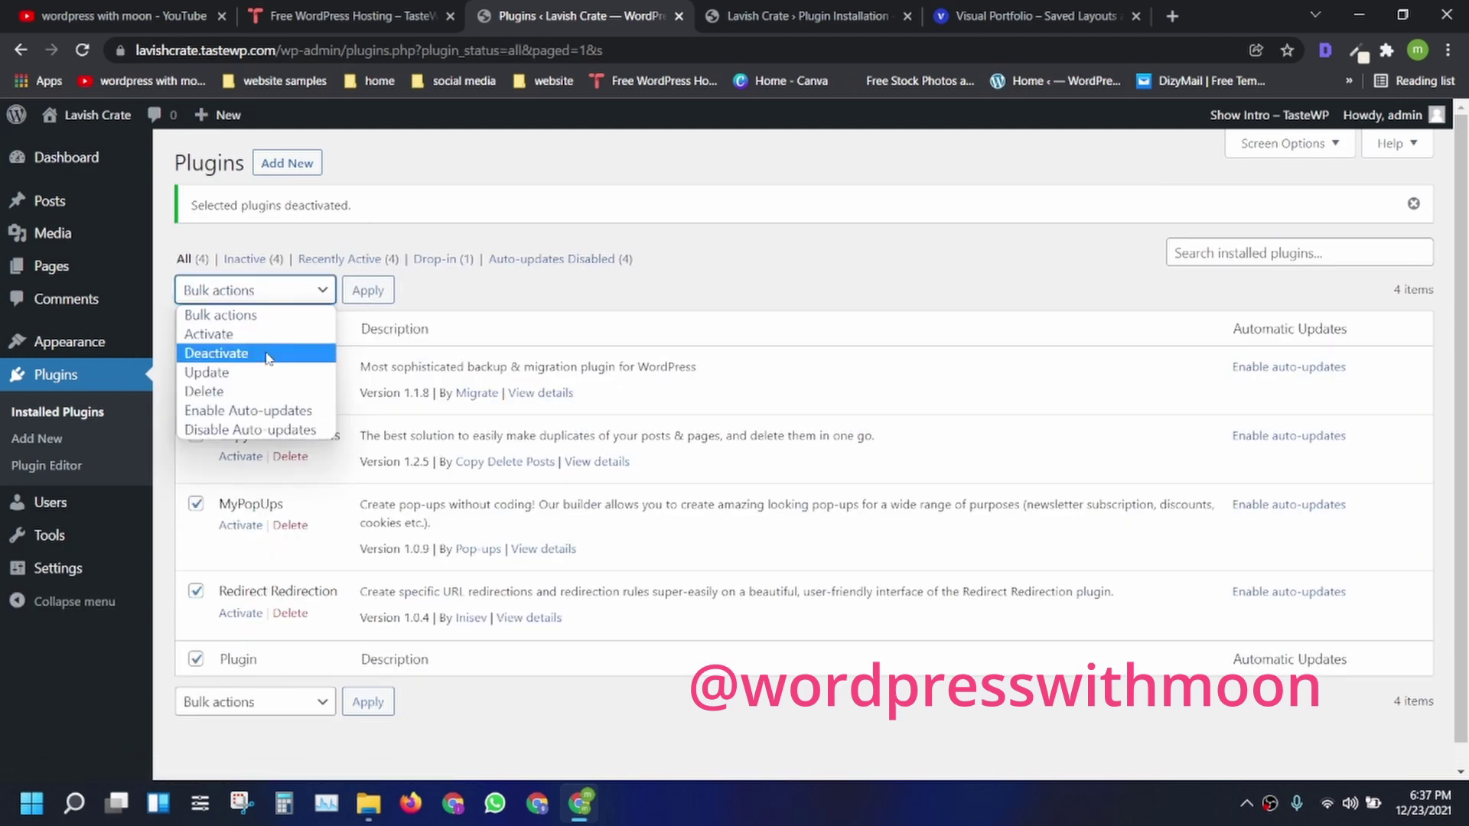
click(260, 385)
click(361, 288)
click(829, 176)
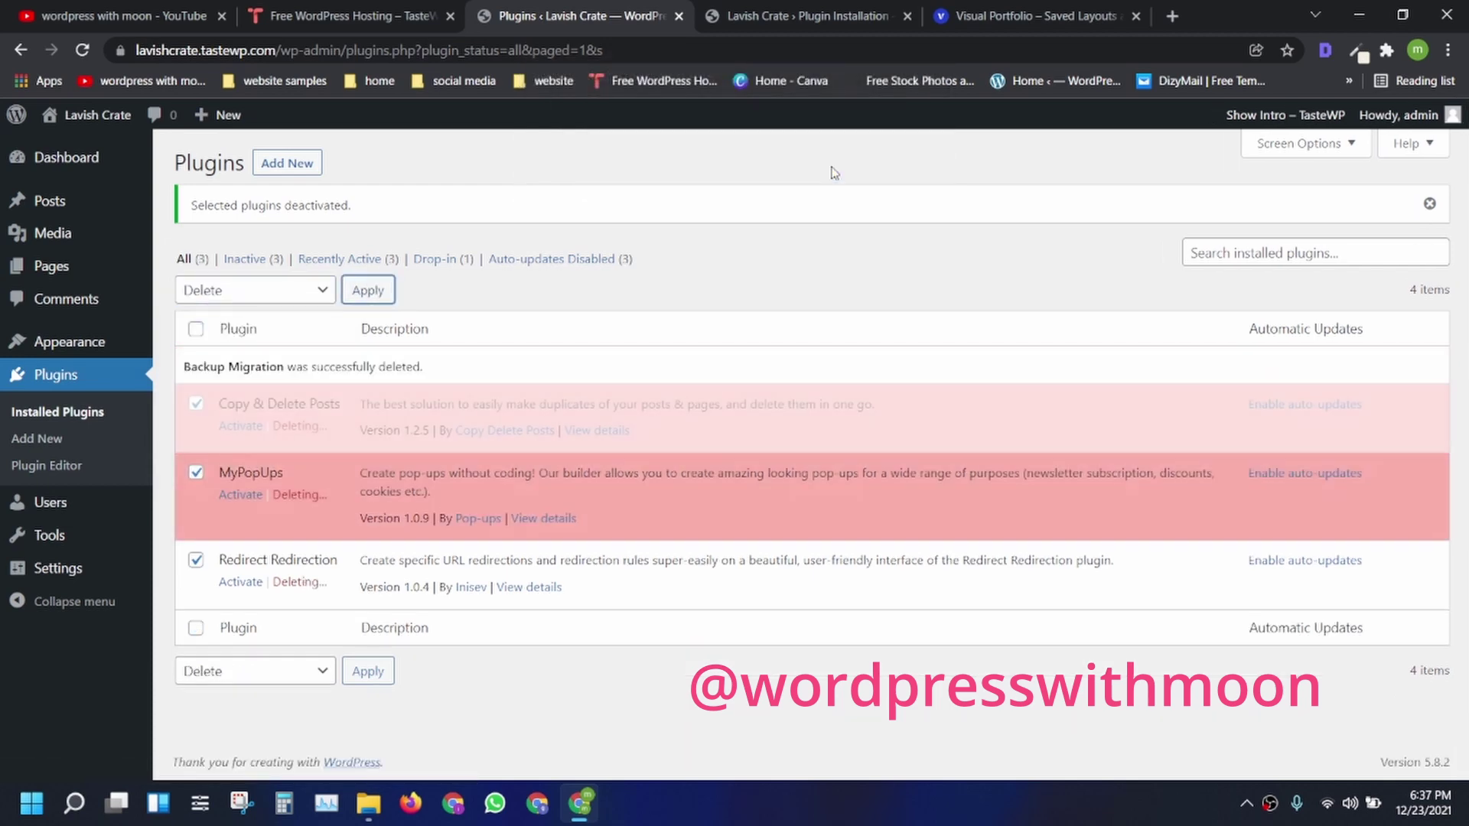
Move both default pages to the trash
click(45, 274)
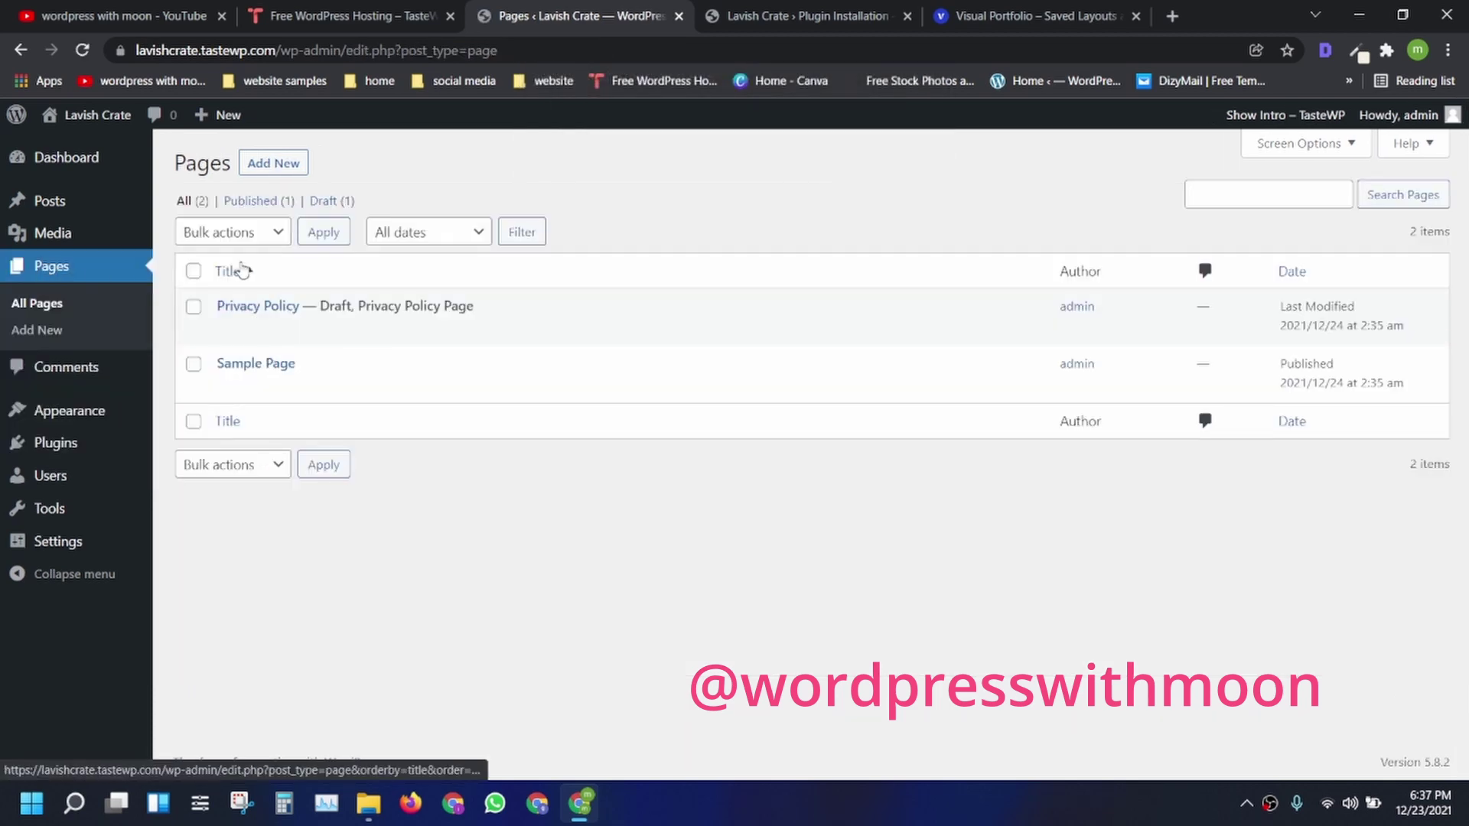
click(193, 270)
click(240, 243)
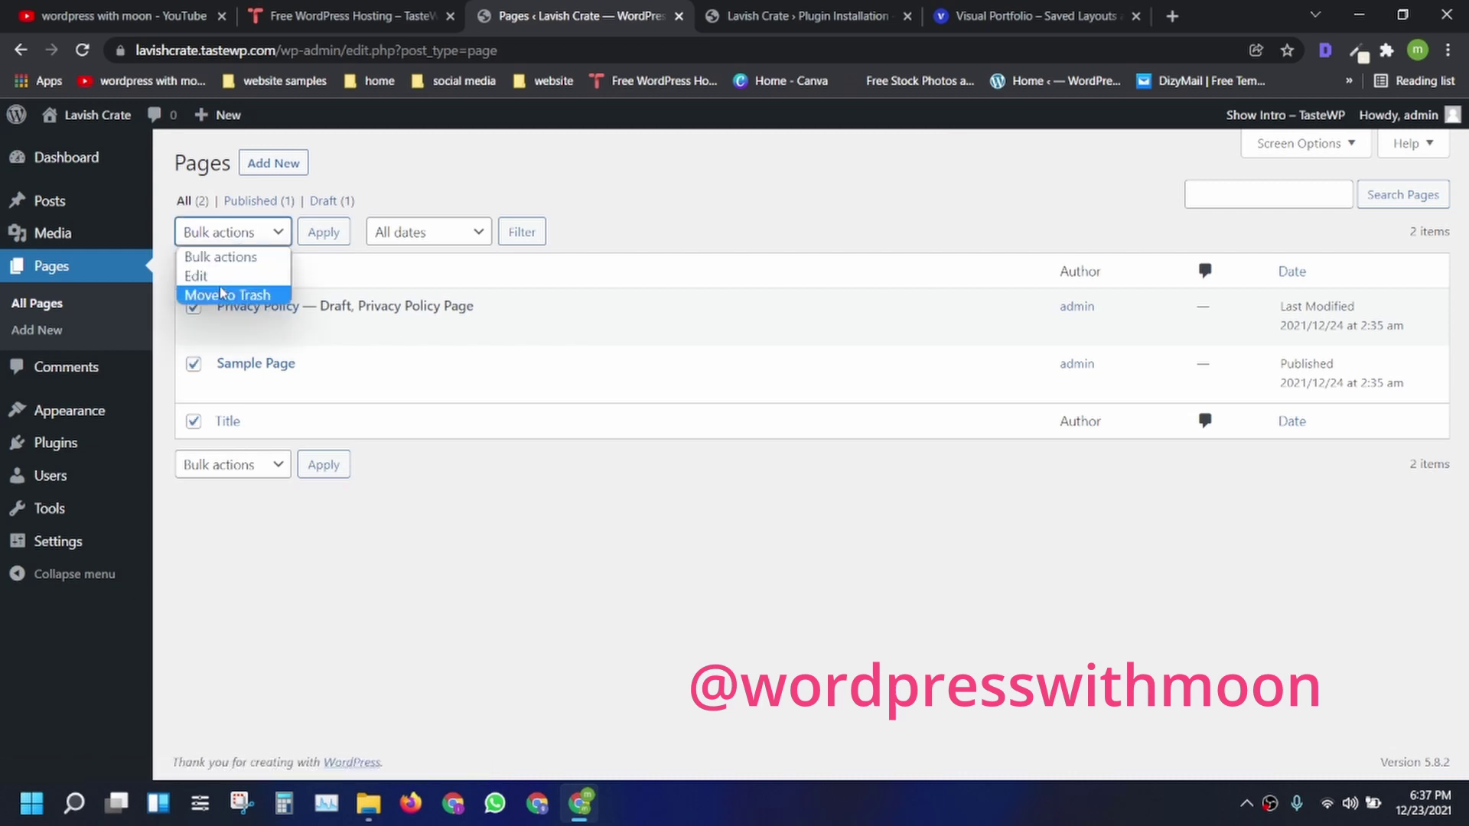
click(260, 291)
click(317, 247)
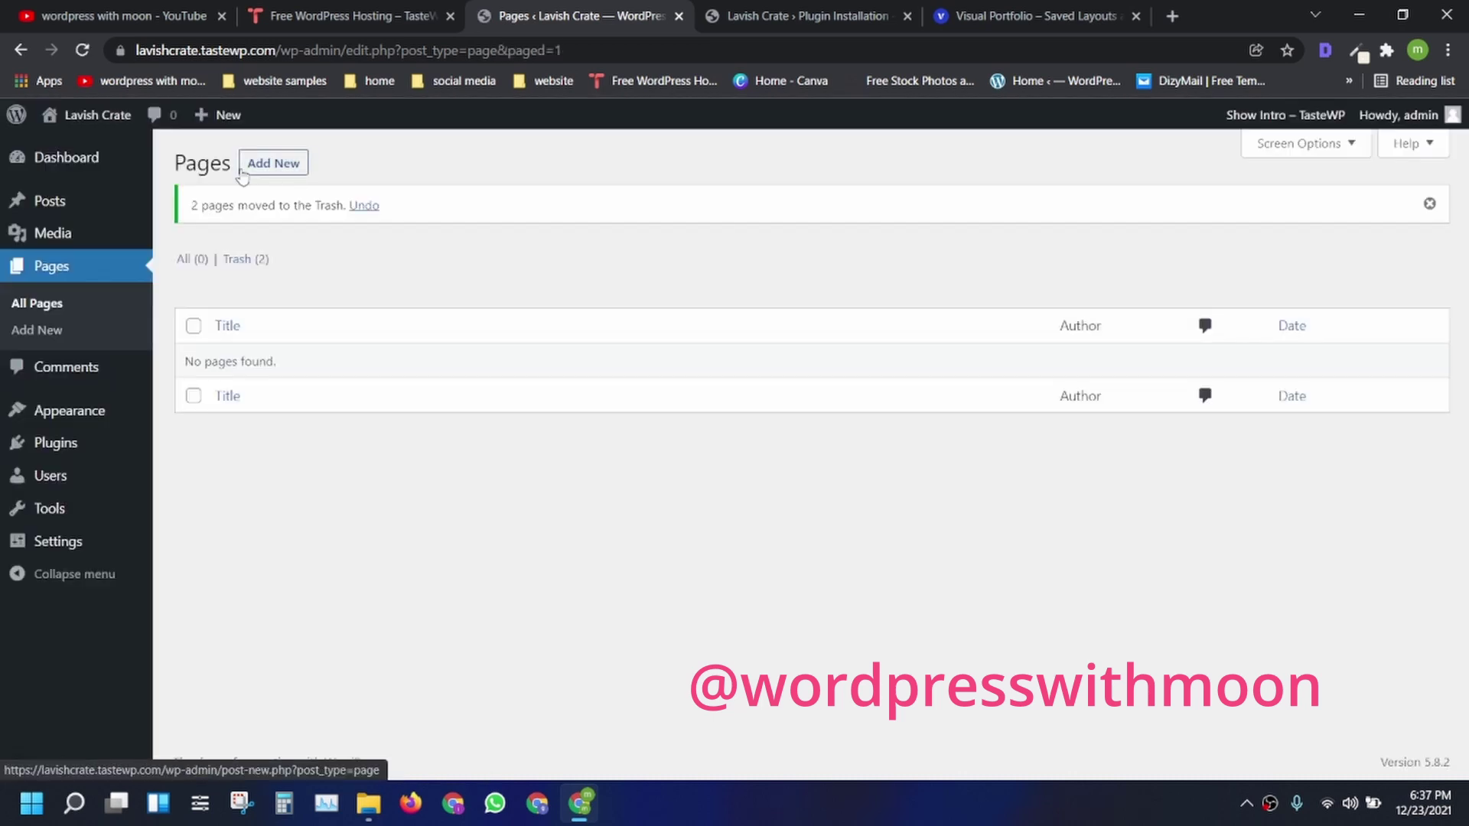
Trash the 'Hello world!' post and return to the Installed Plugins list
click(74, 200)
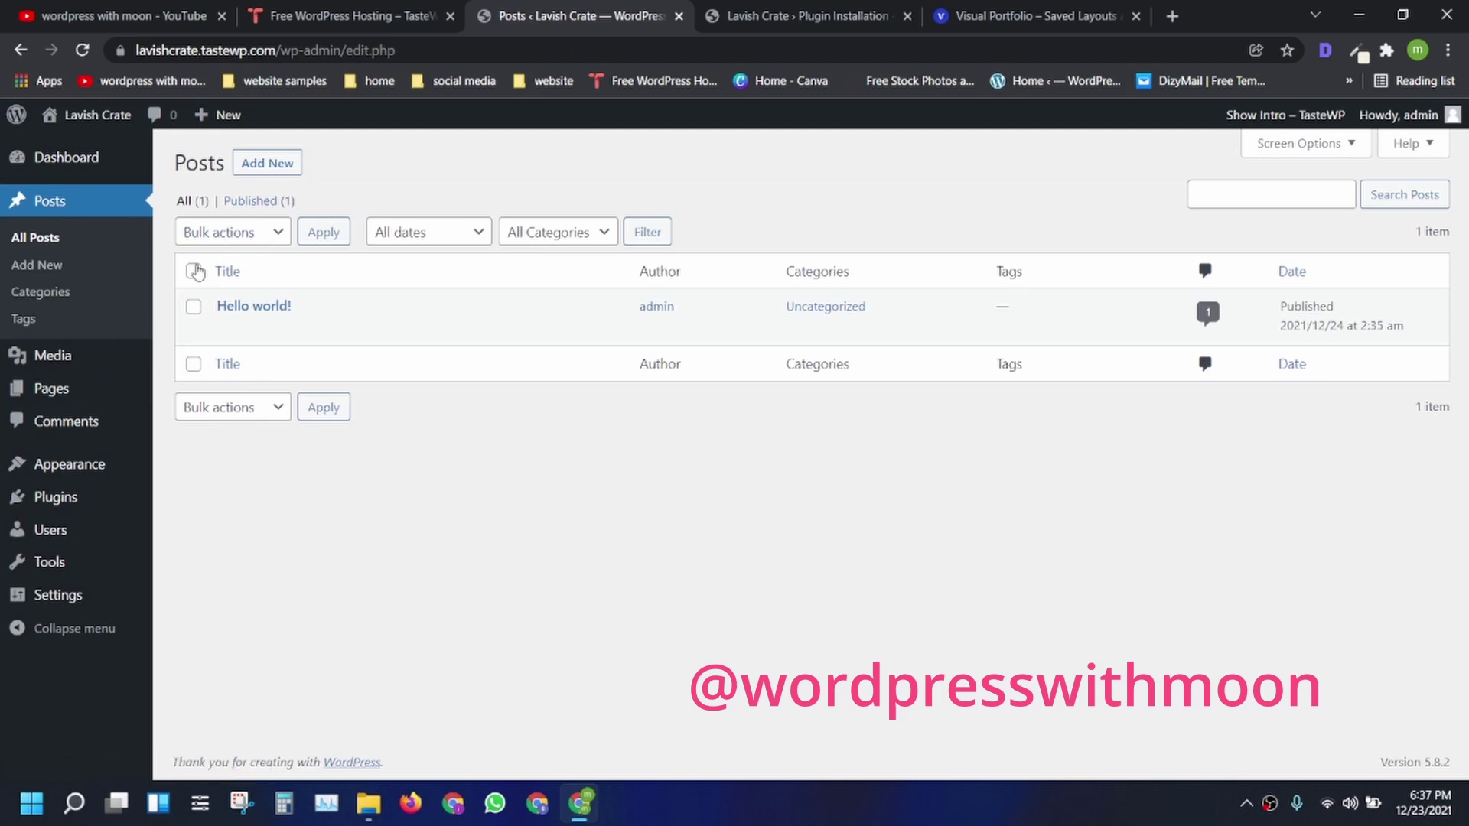
click(253, 247)
click(245, 292)
click(322, 233)
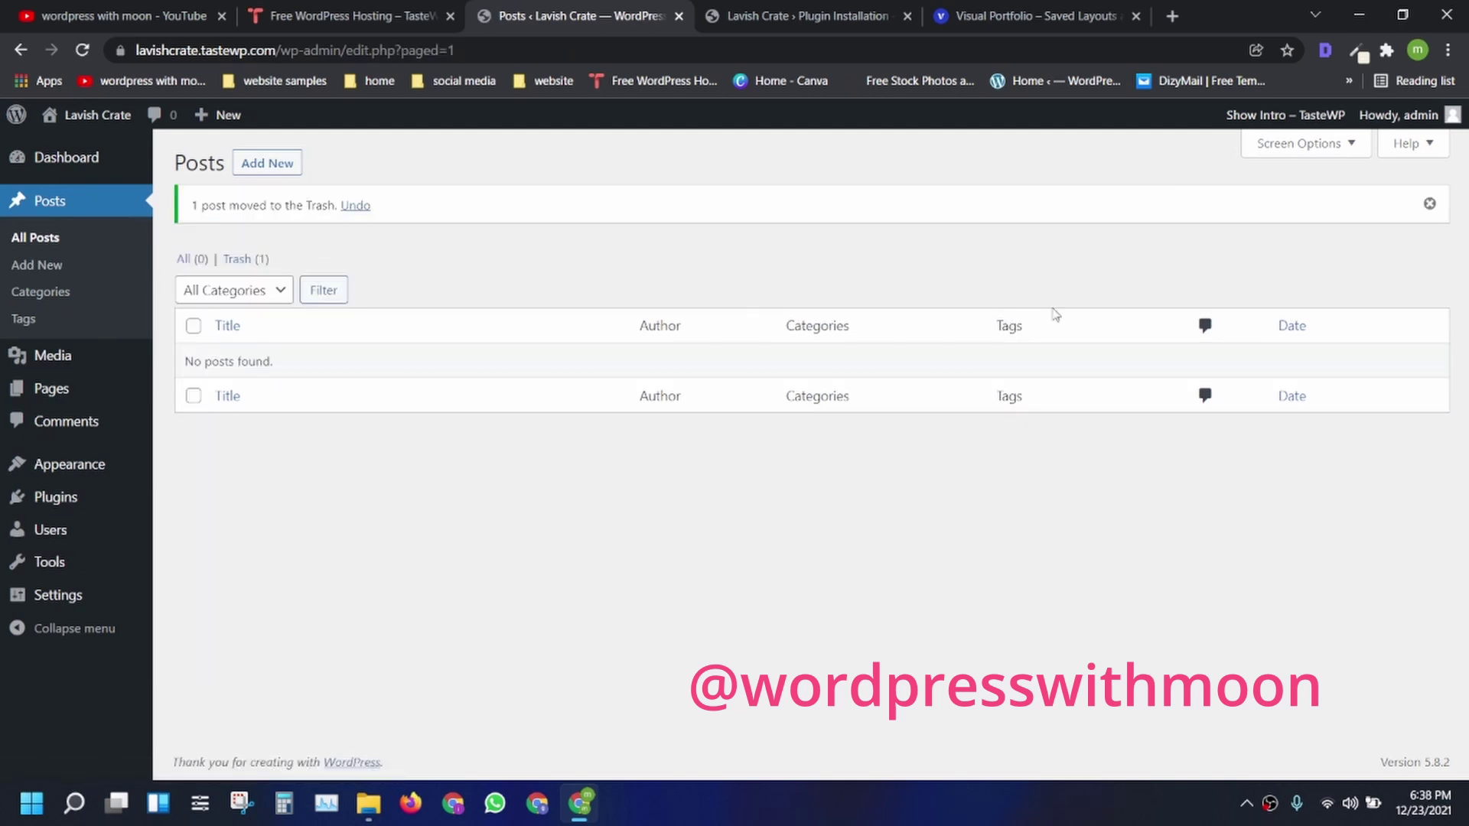
click(1429, 205)
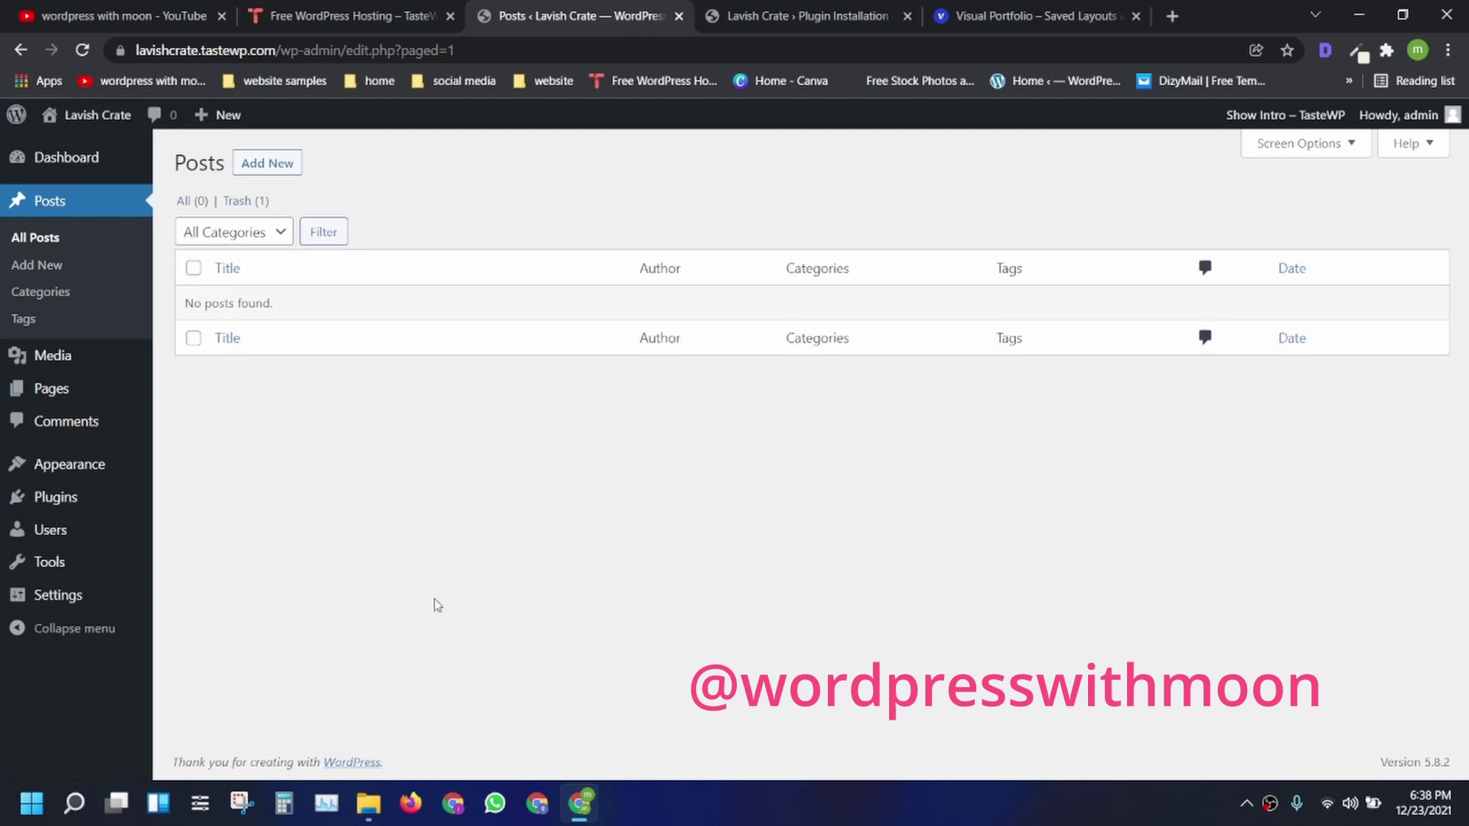
click(61, 504)
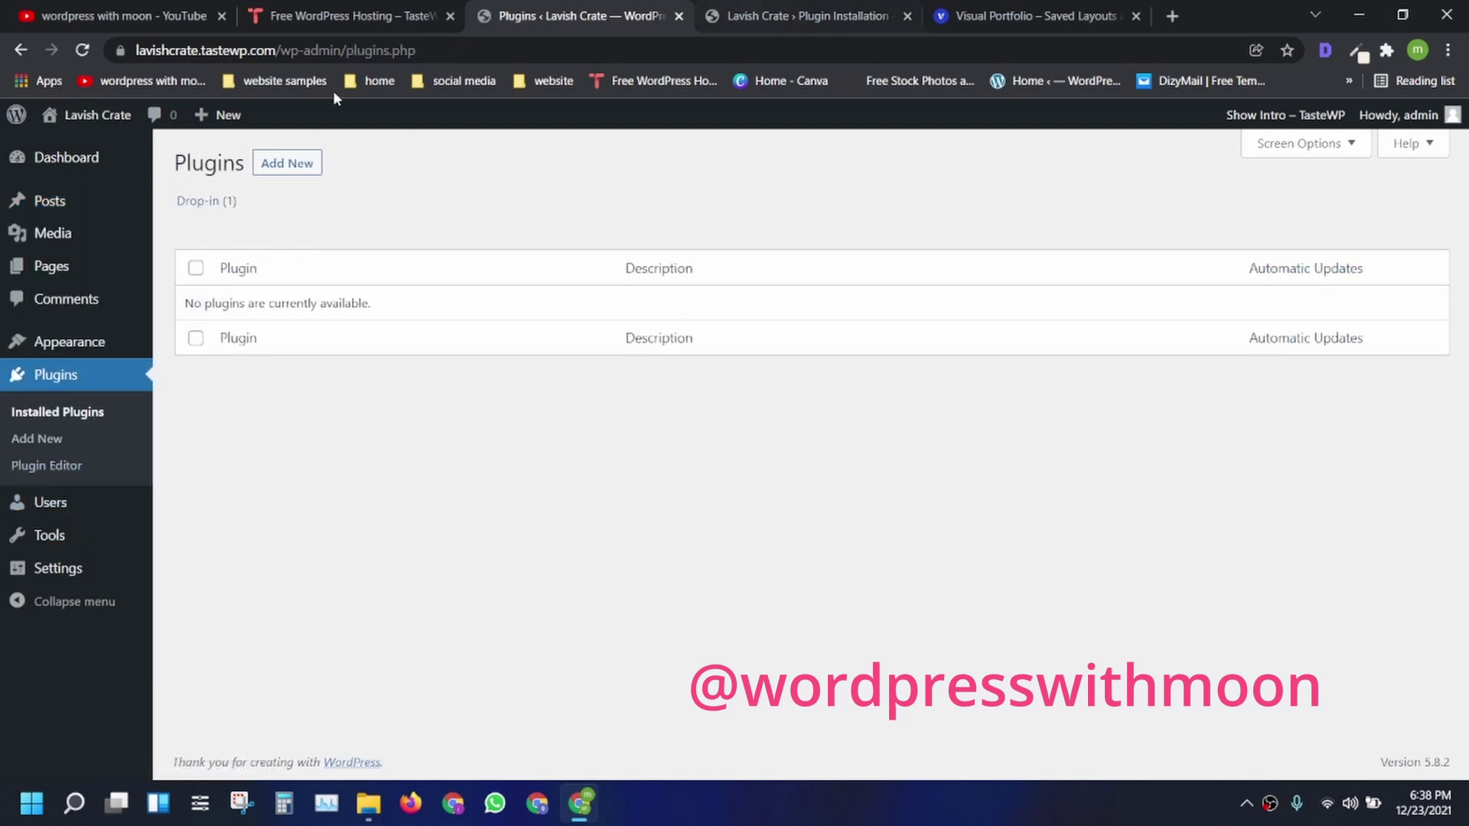
Go to Add Plugins and copy the name 'Visual Portfolio' from the plugin details tab
click(282, 168)
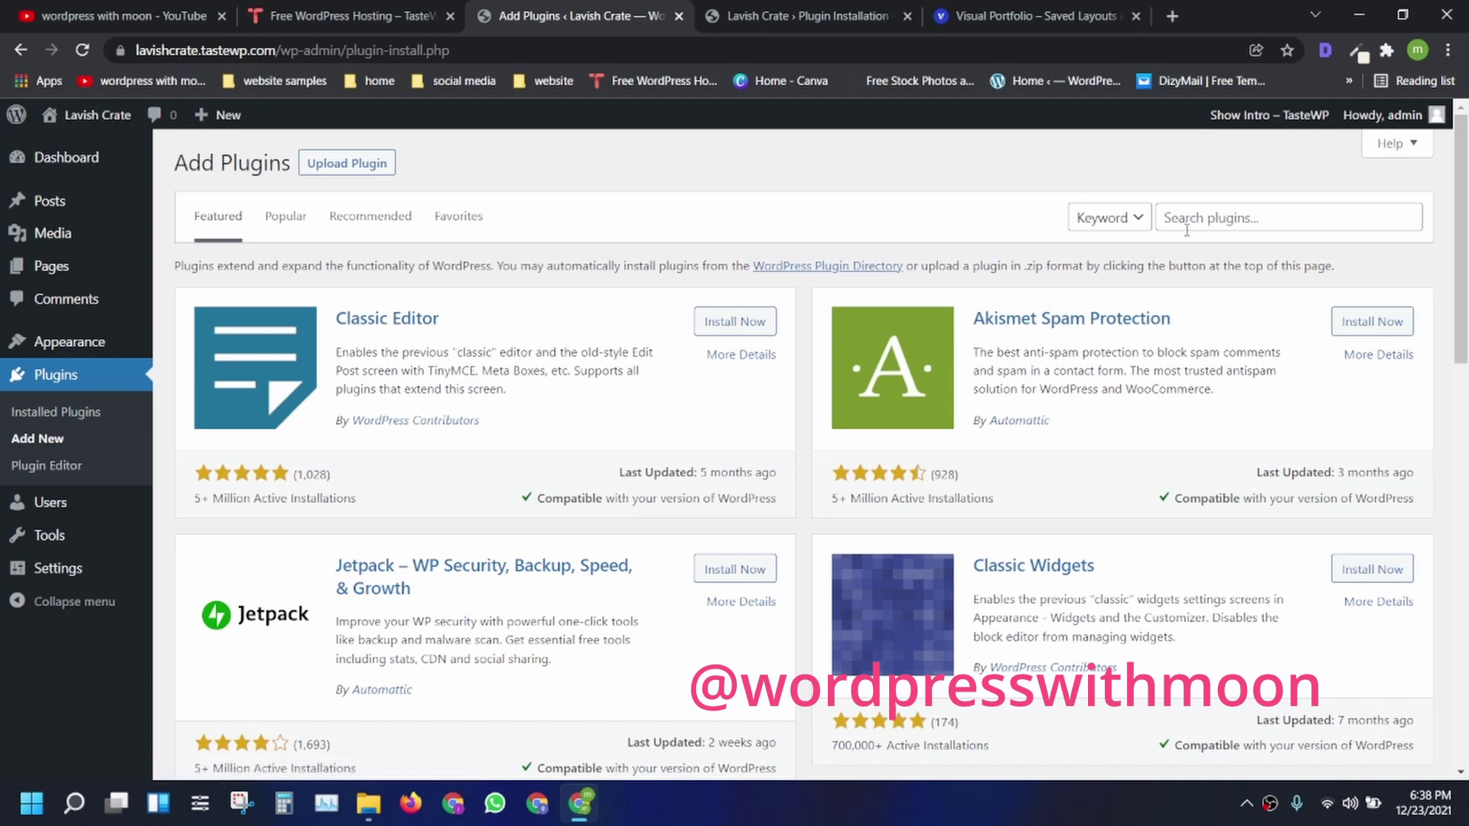
click(1209, 220)
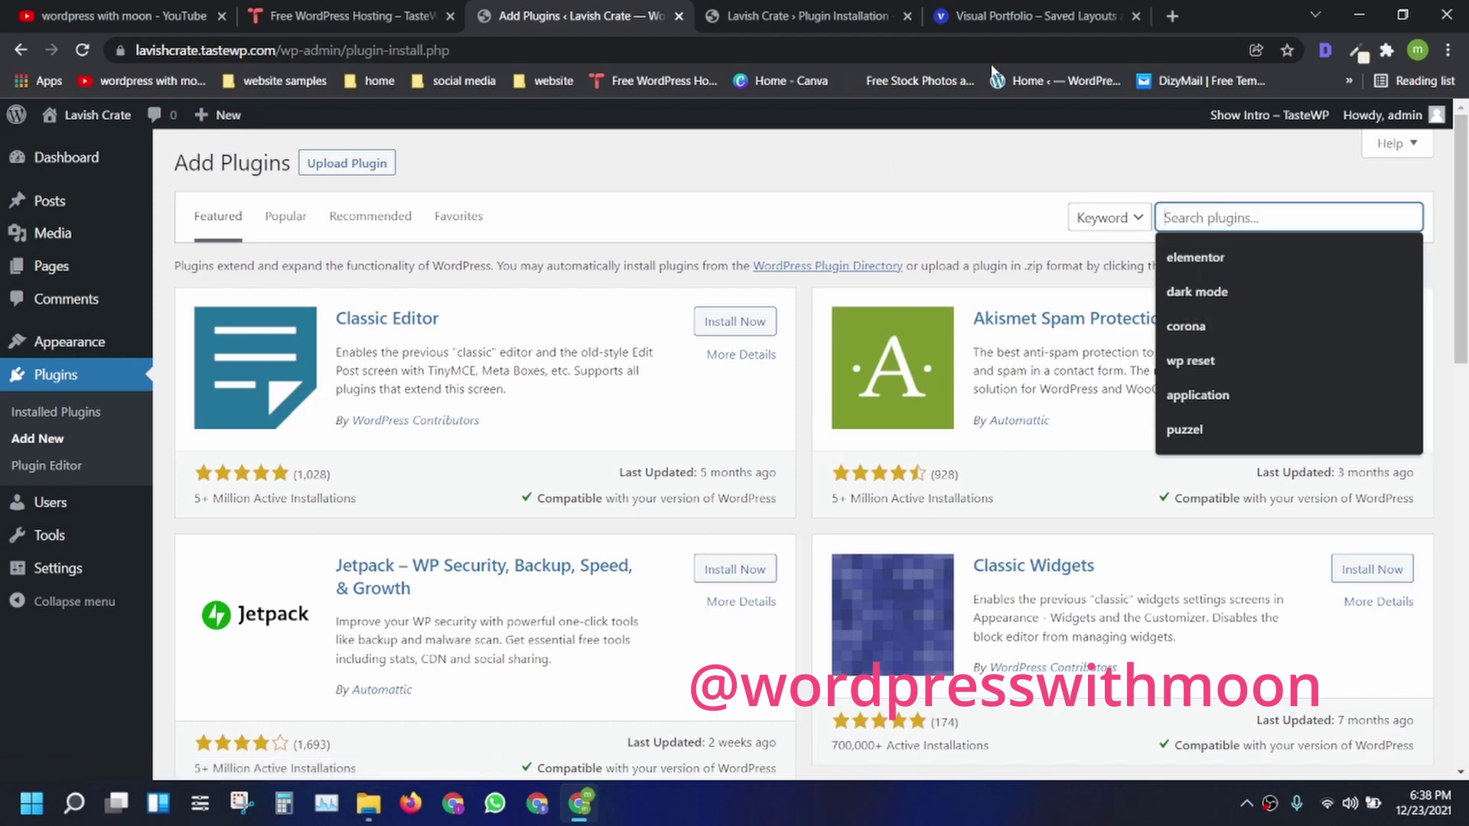
click(779, 8)
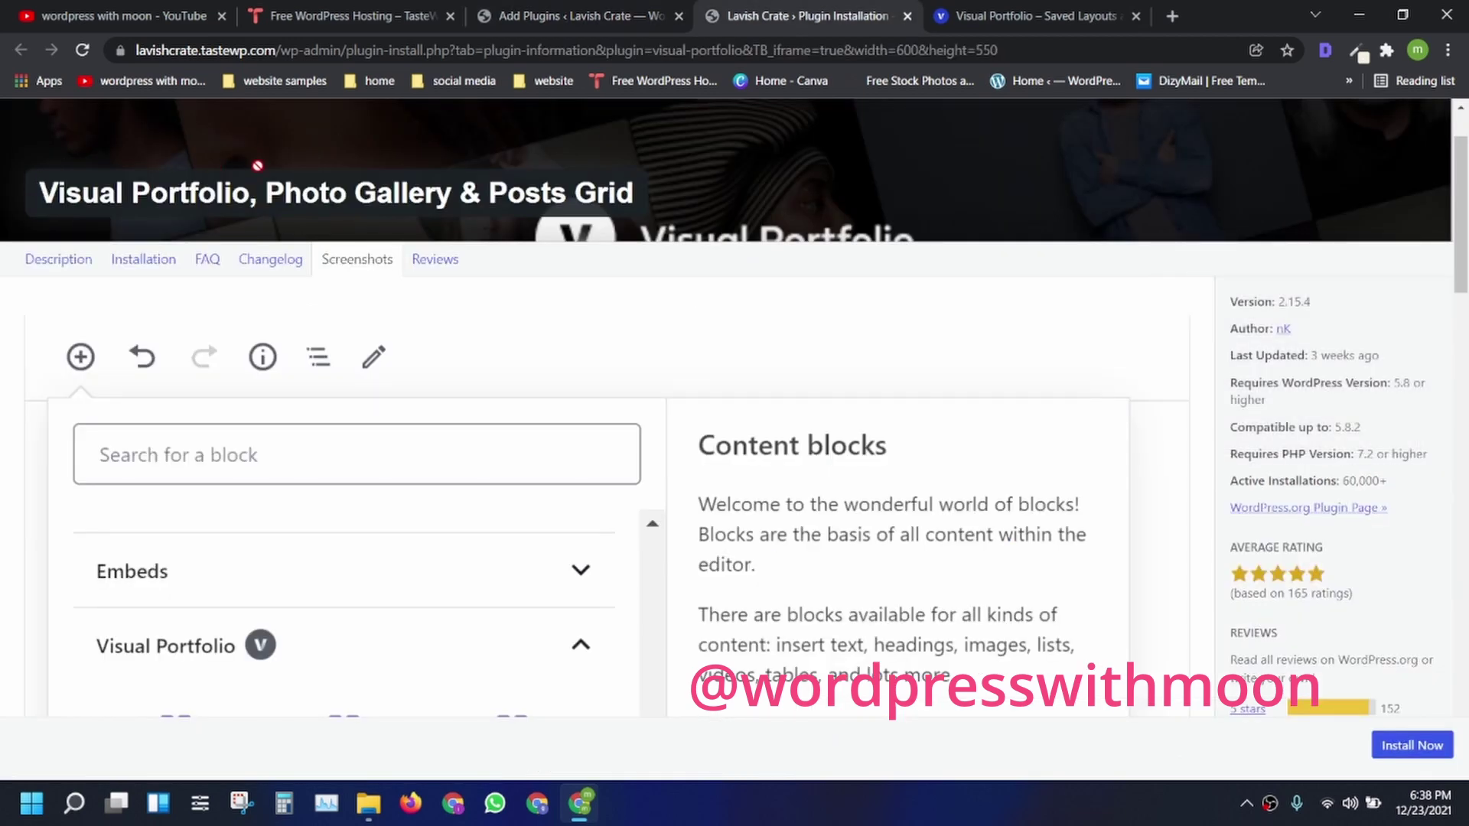
drag(251, 198, 42, 201)
right_click(42, 200)
click(67, 223)
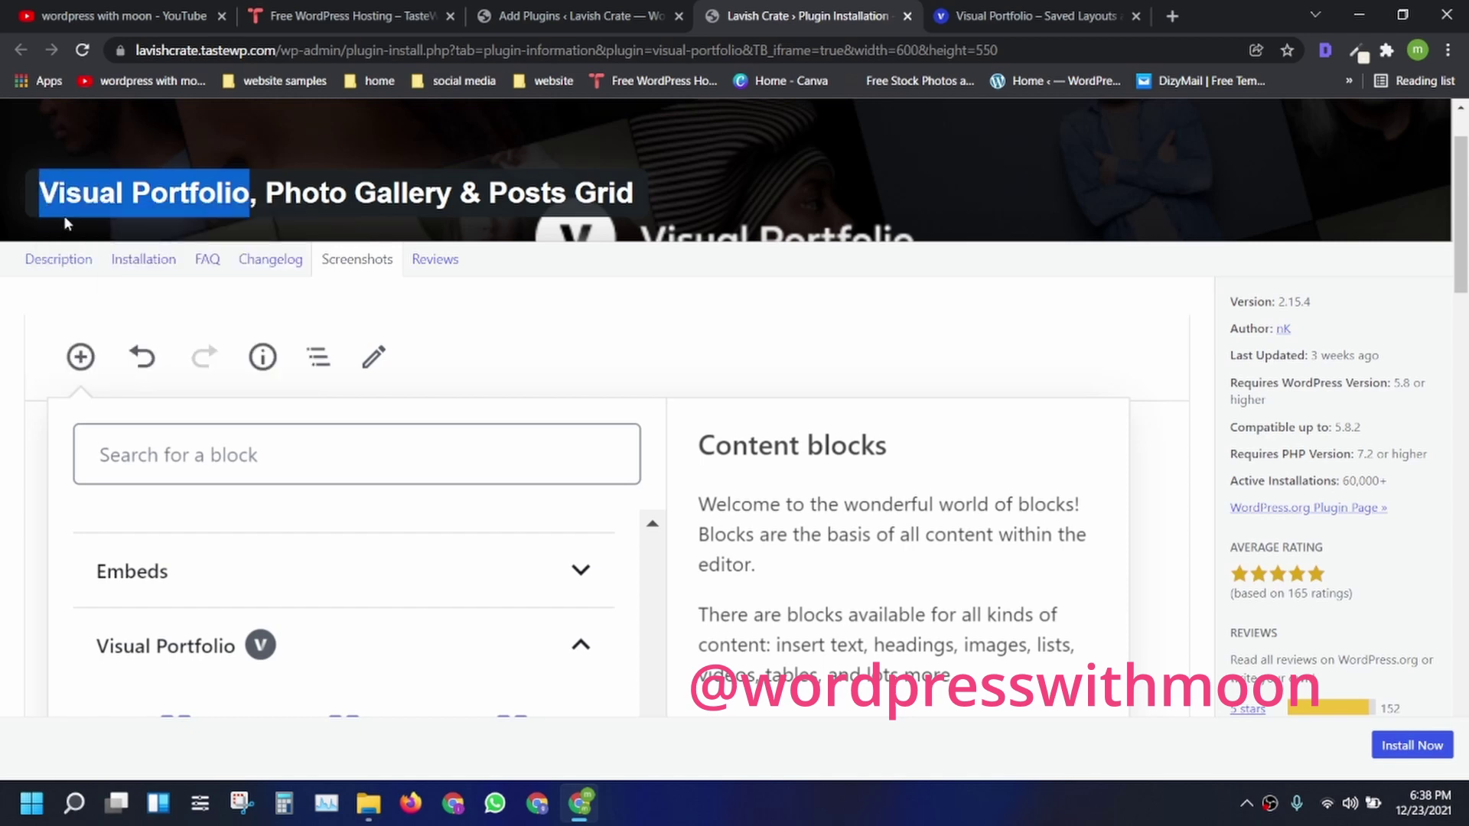
click(494, 9)
Search plugins for 'Visual Portfolio', then install and activate it
click(1308, 223)
right_click(1269, 219)
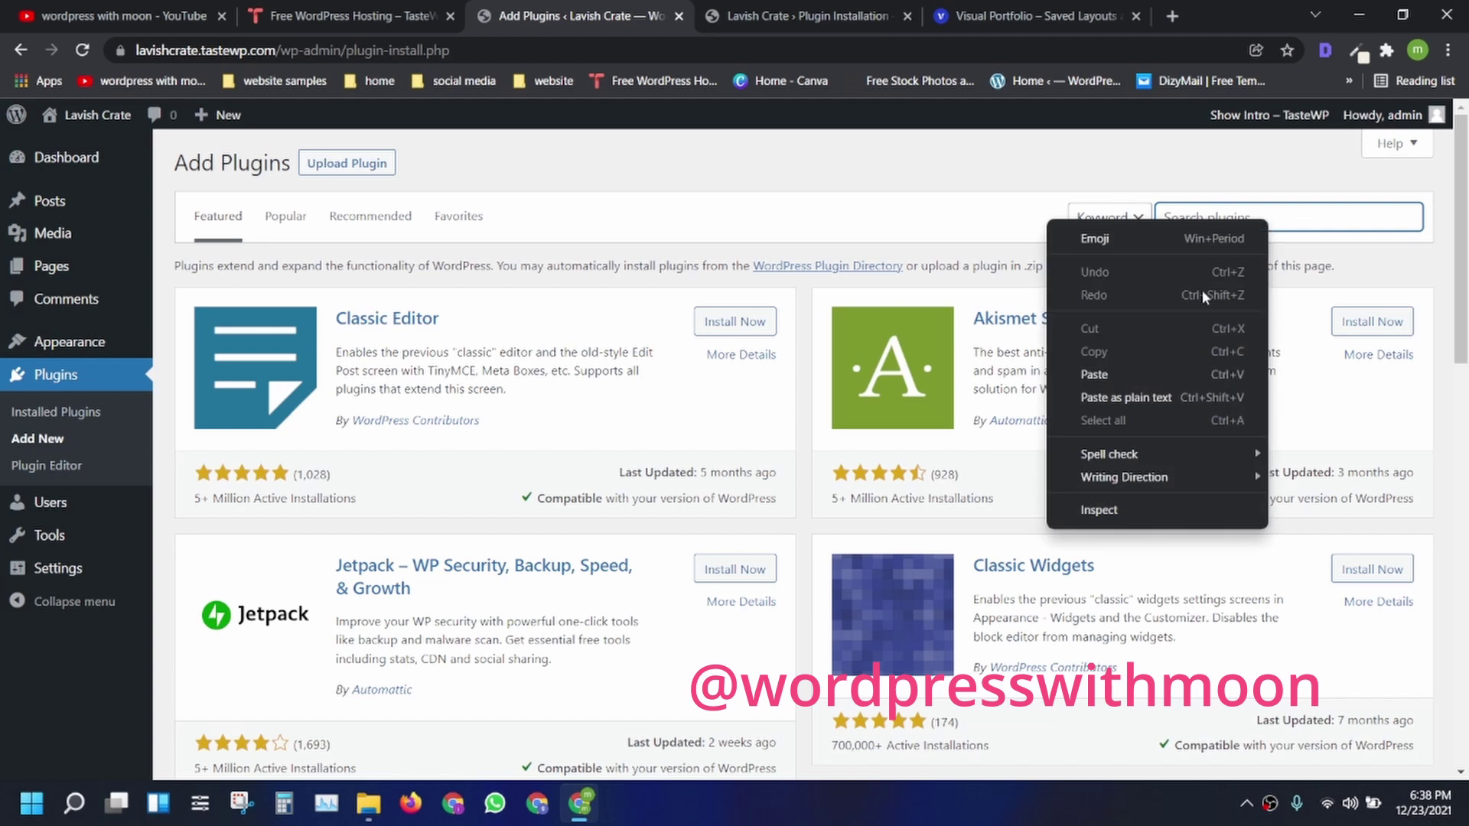
click(1137, 374)
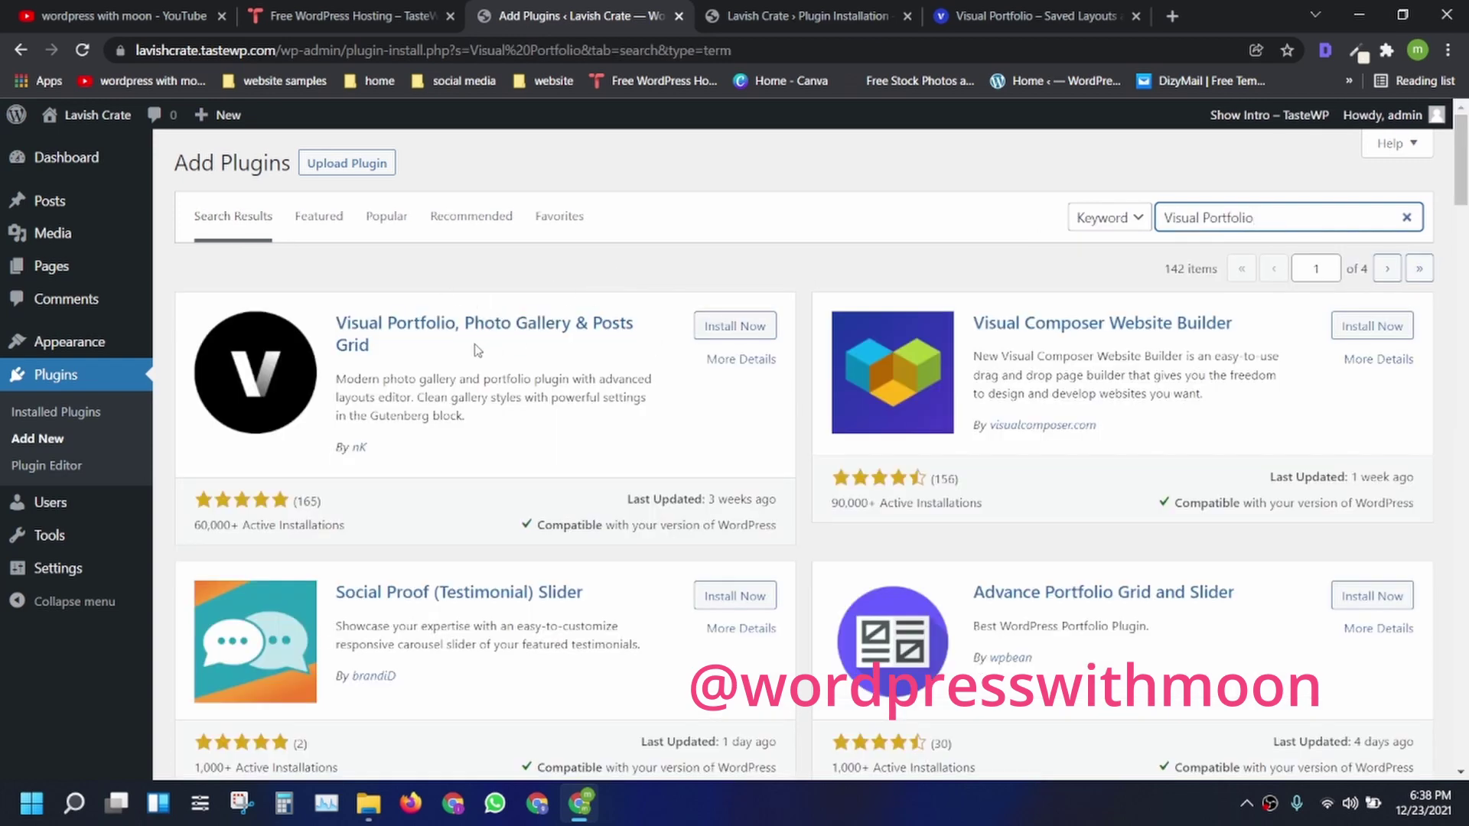
click(713, 329)
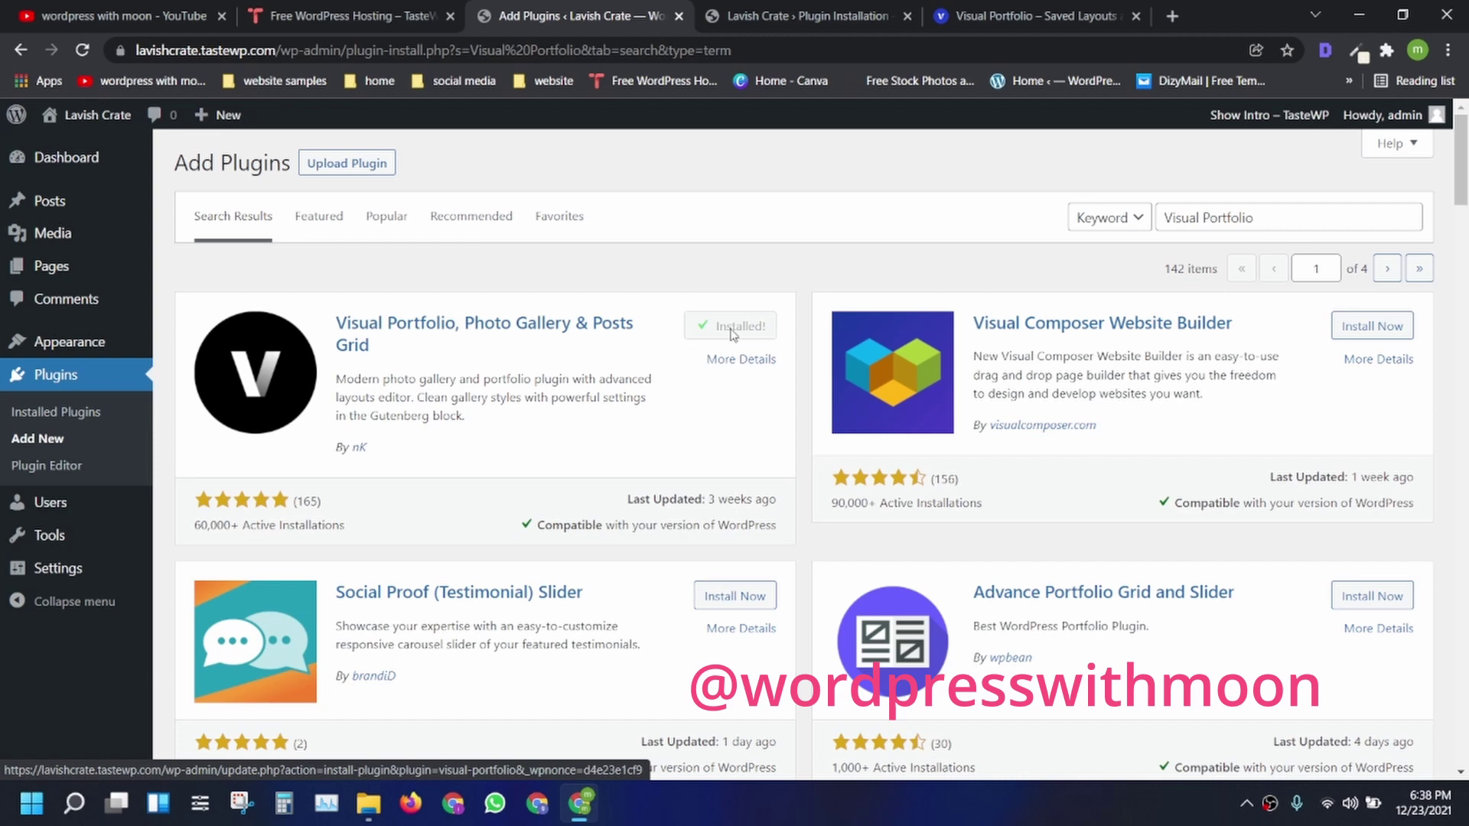
click(759, 331)
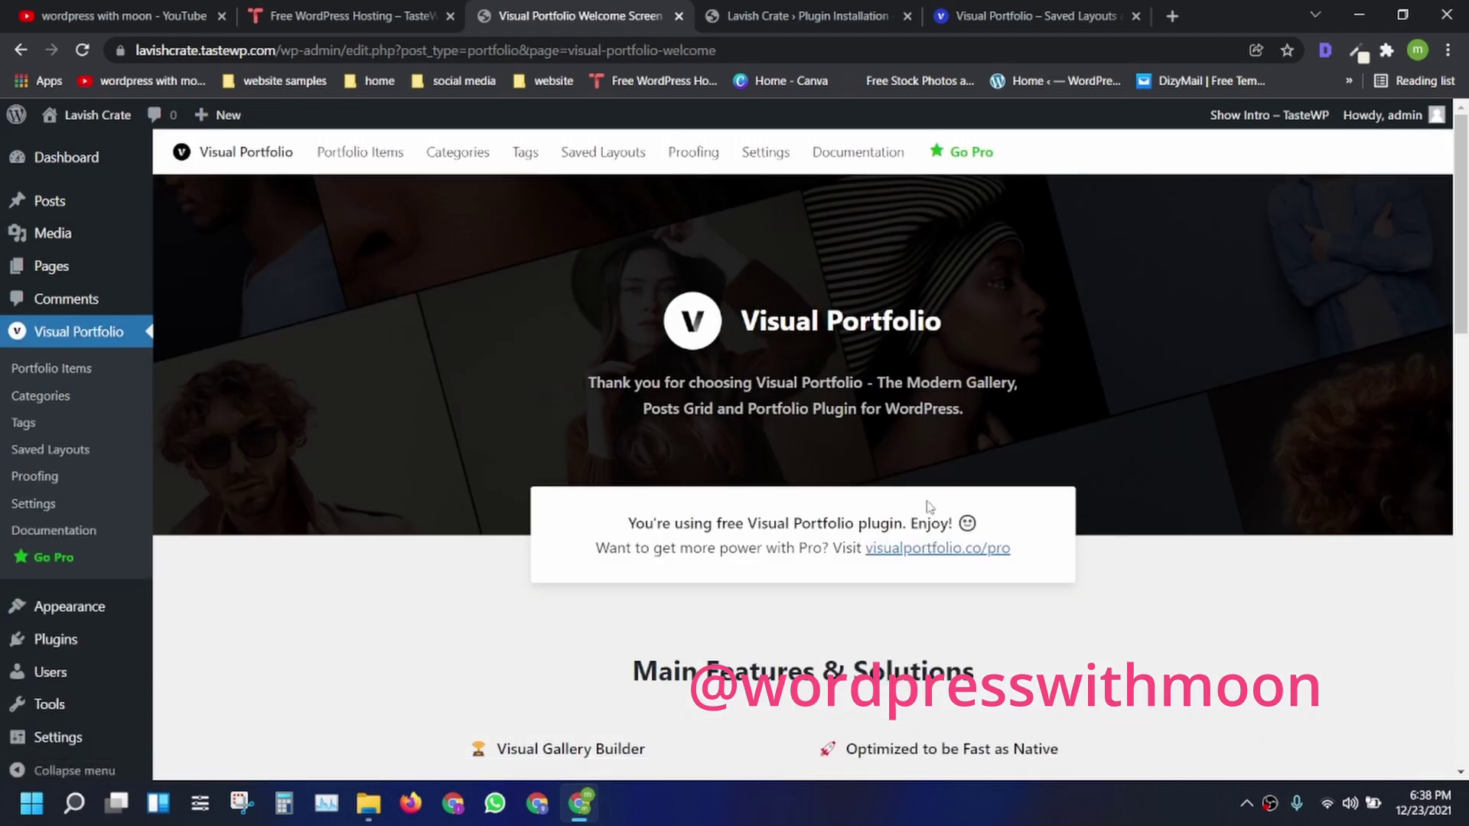
Browse the Visual Portfolio welcome screen and its documentation page
mouse_move(1462, 222)
mouse_down()
mouse_move(1464, 667)
mouse_move(1465, 192)
mouse_up()
click(856, 157)
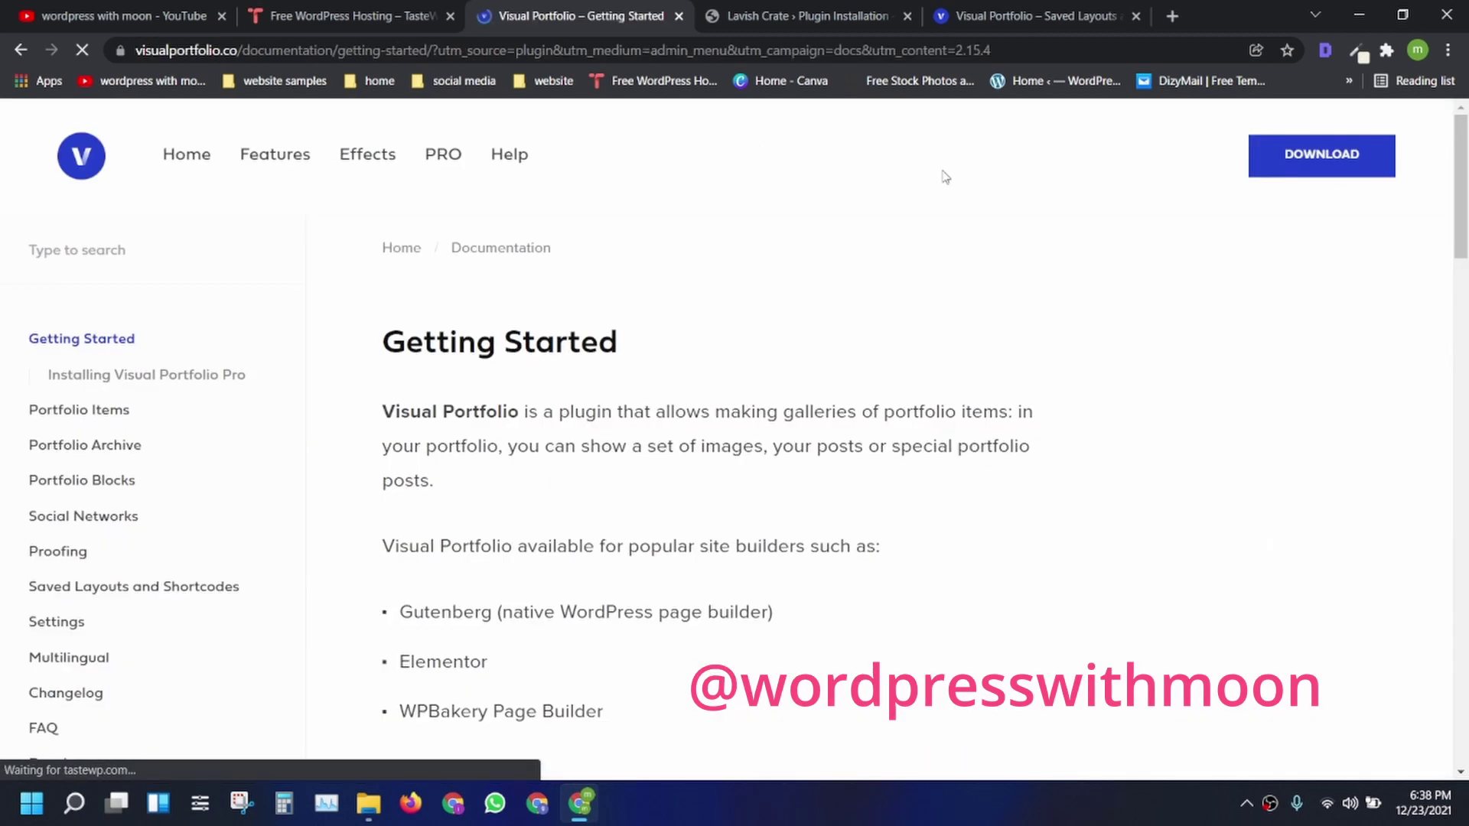
scroll(946, 178, down, 10)
key(End)
key(Home)
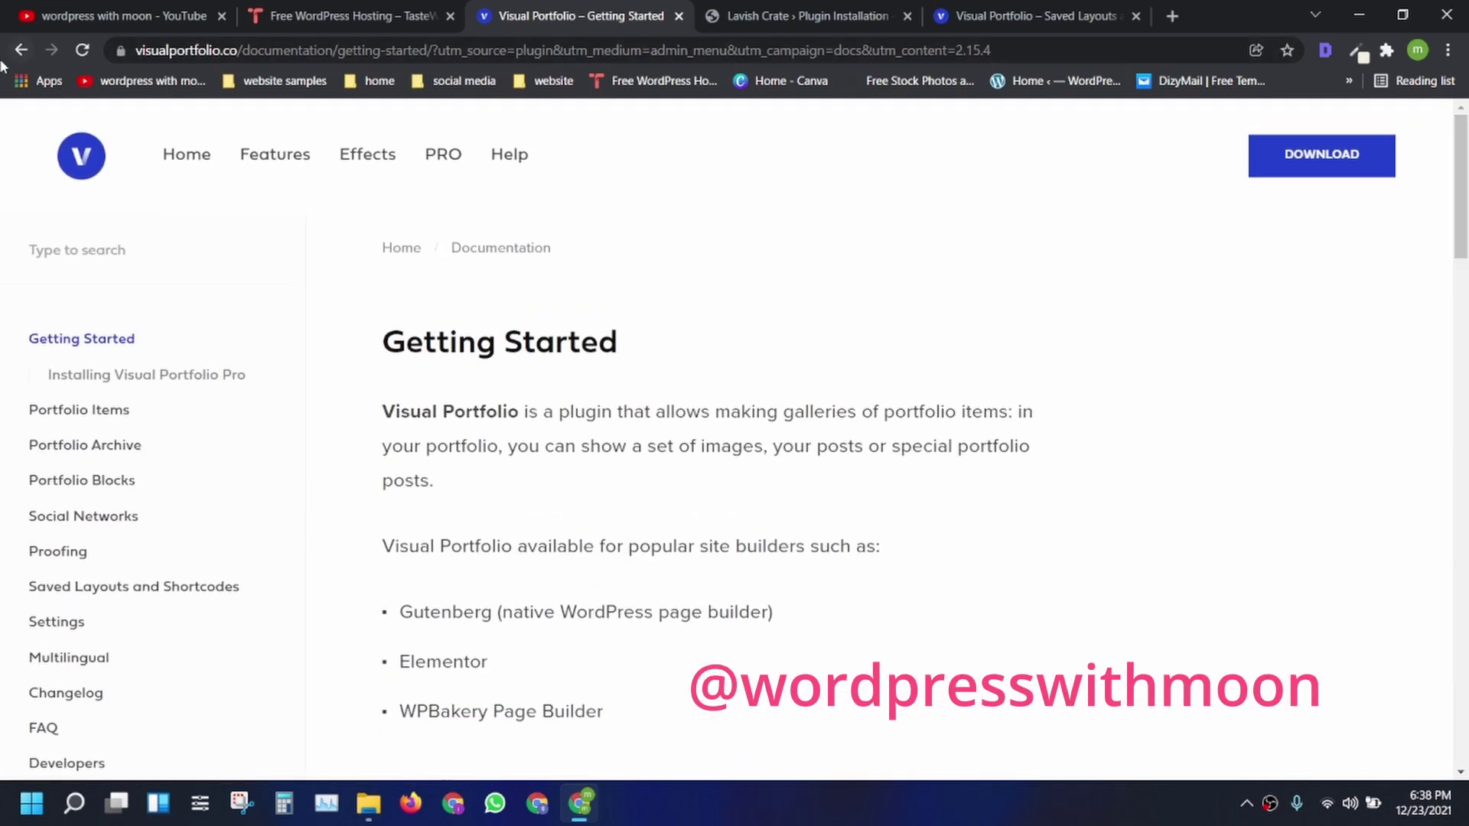
Return to the welcome page, then check the empty Portfolio Items and Categories lists
click(21, 50)
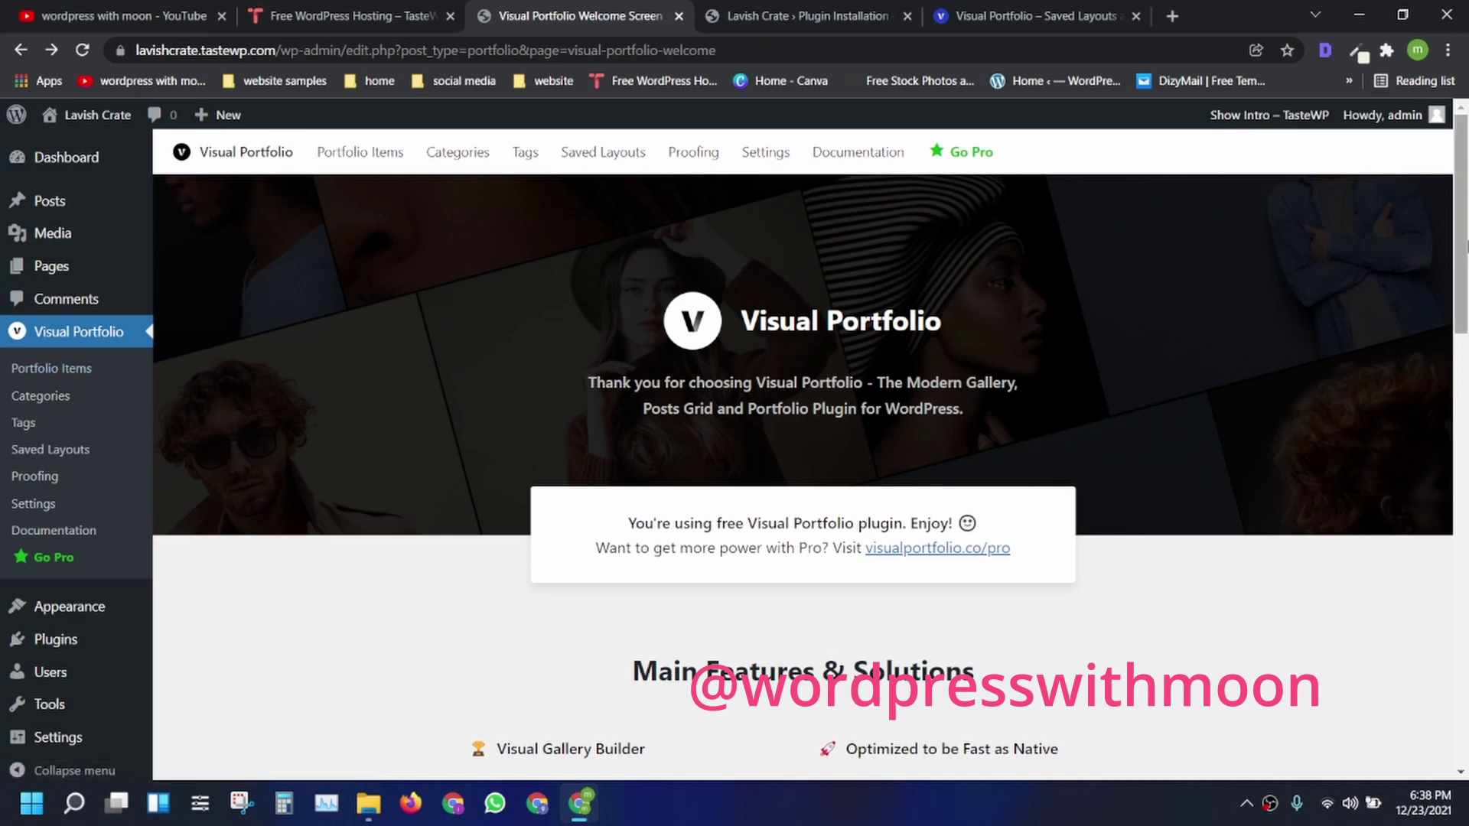
key(End)
key(Home)
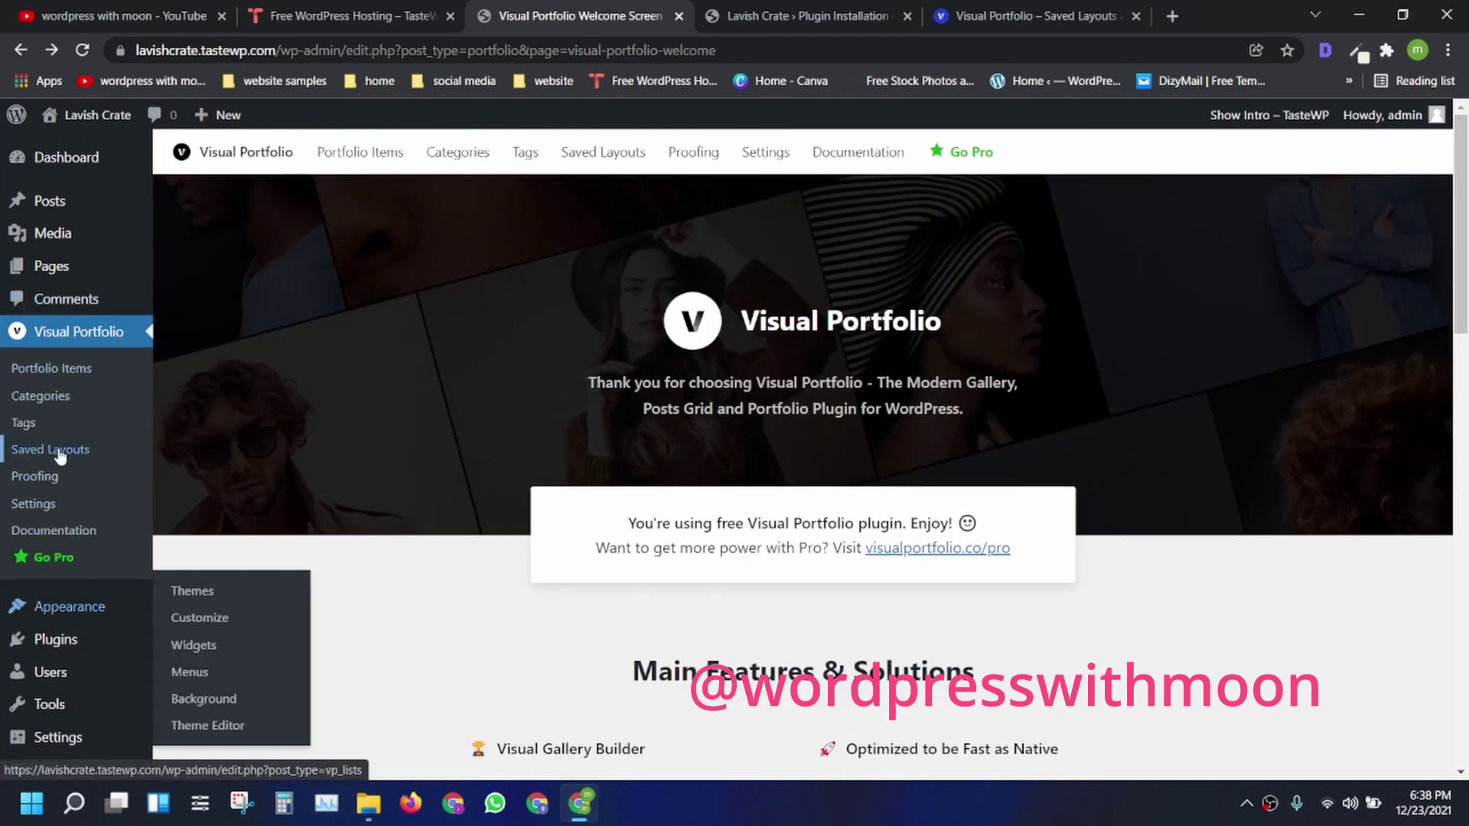
click(86, 377)
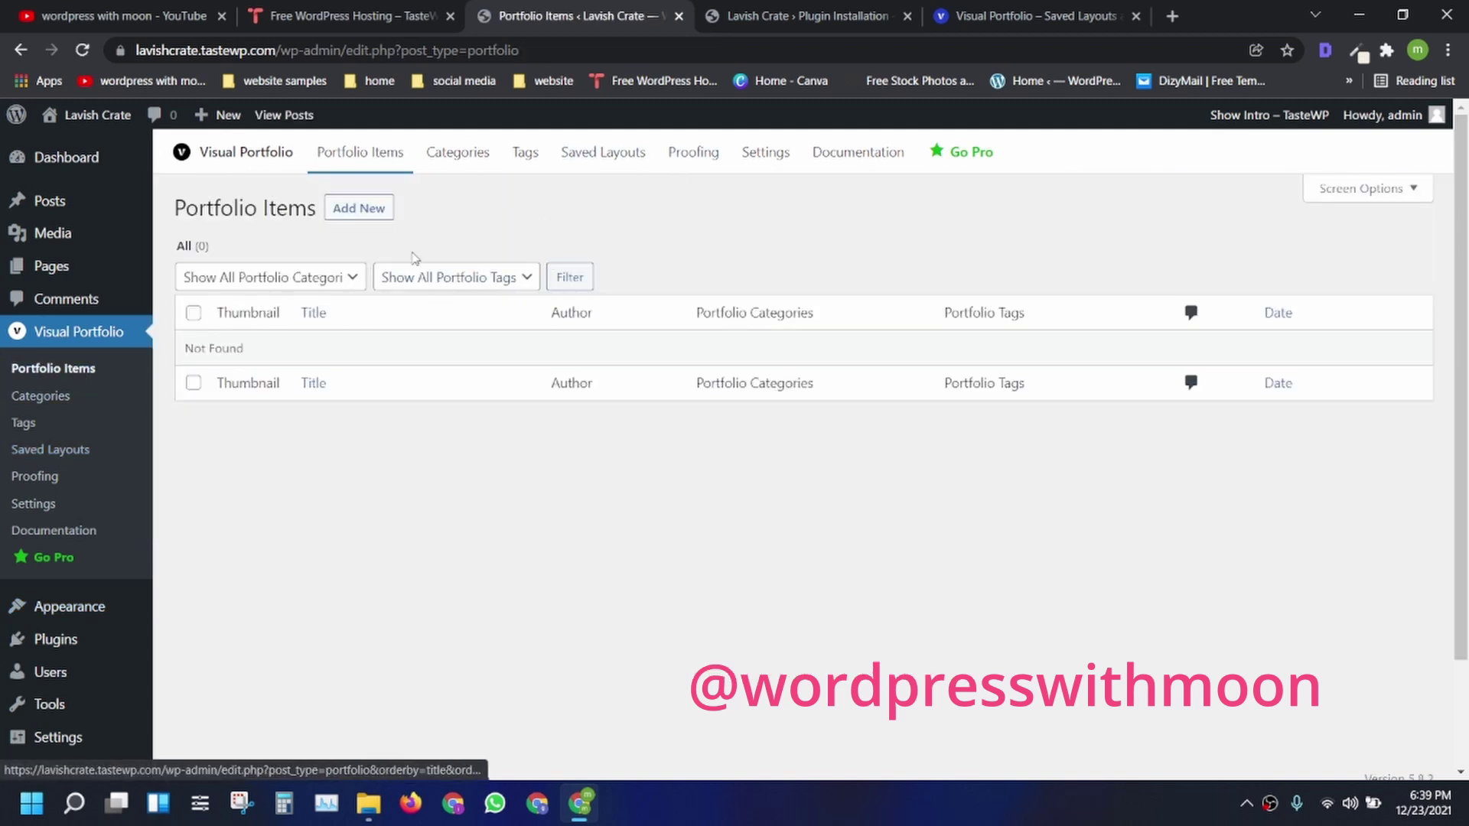
click(458, 155)
click(375, 164)
From the Pages list, open the Portfolio page's editor in a new browser tab
mouse_move(96, 266)
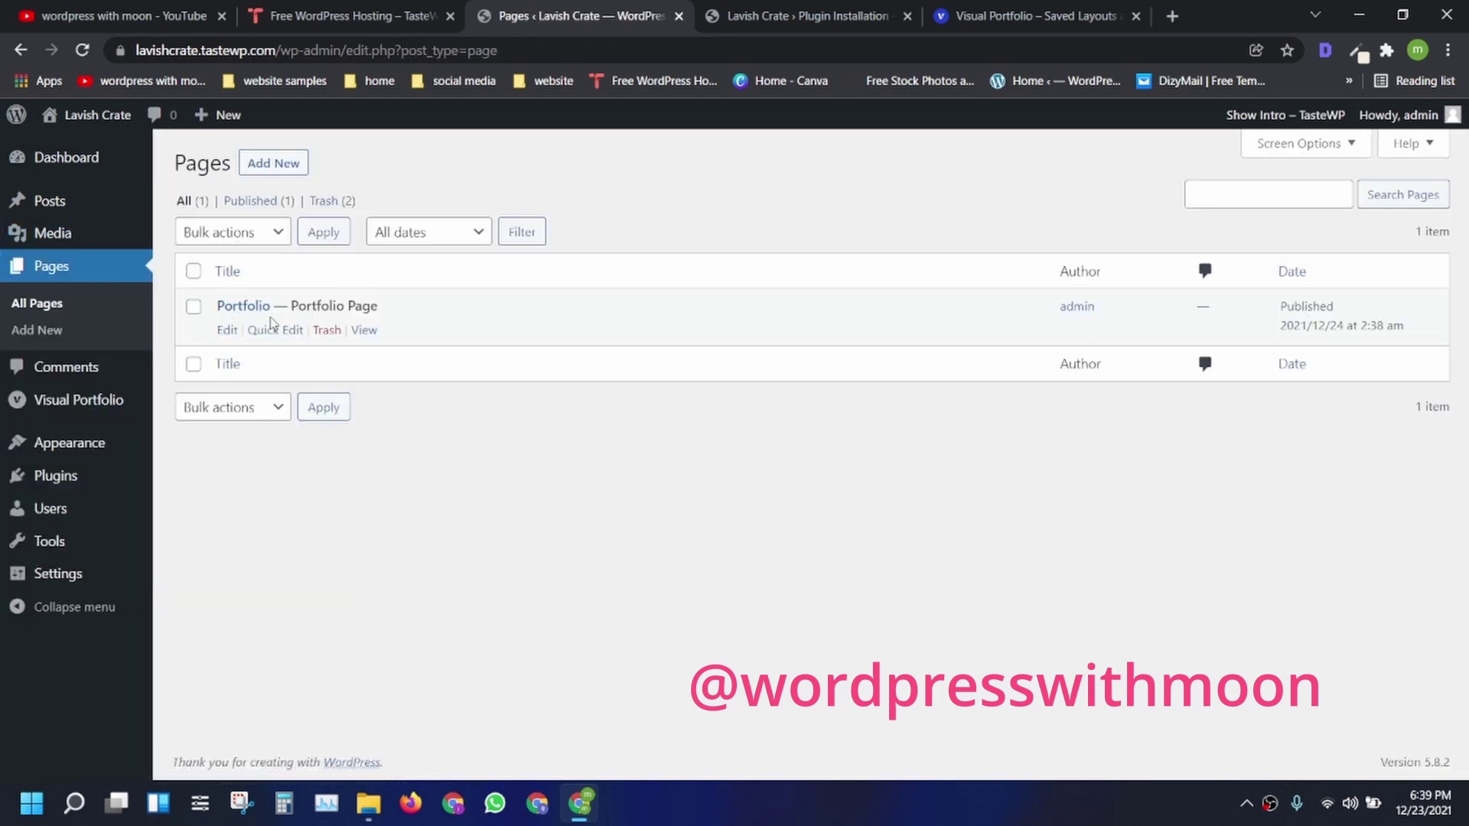
right_click(230, 330)
click(272, 349)
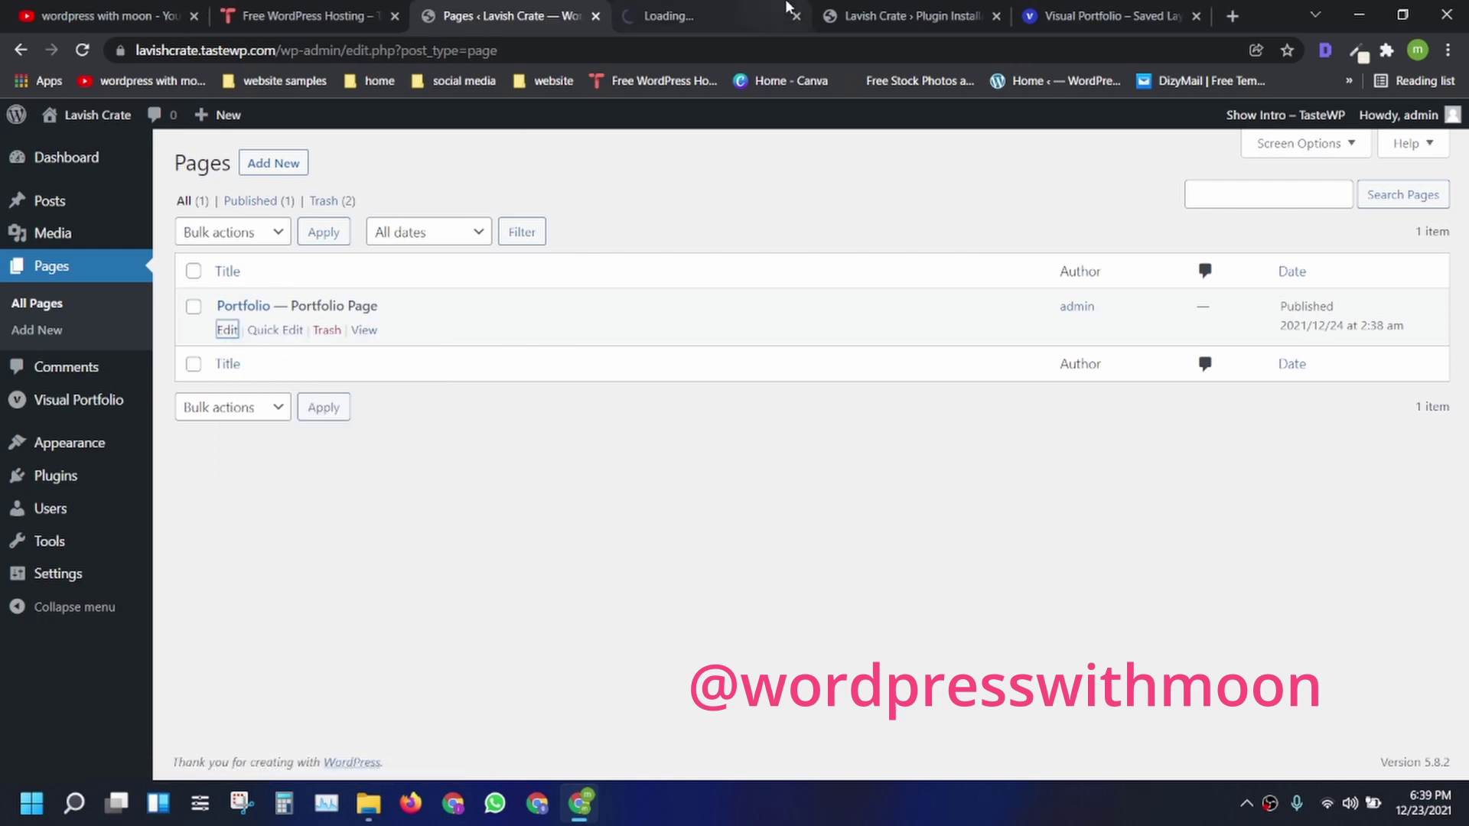
click(788, 10)
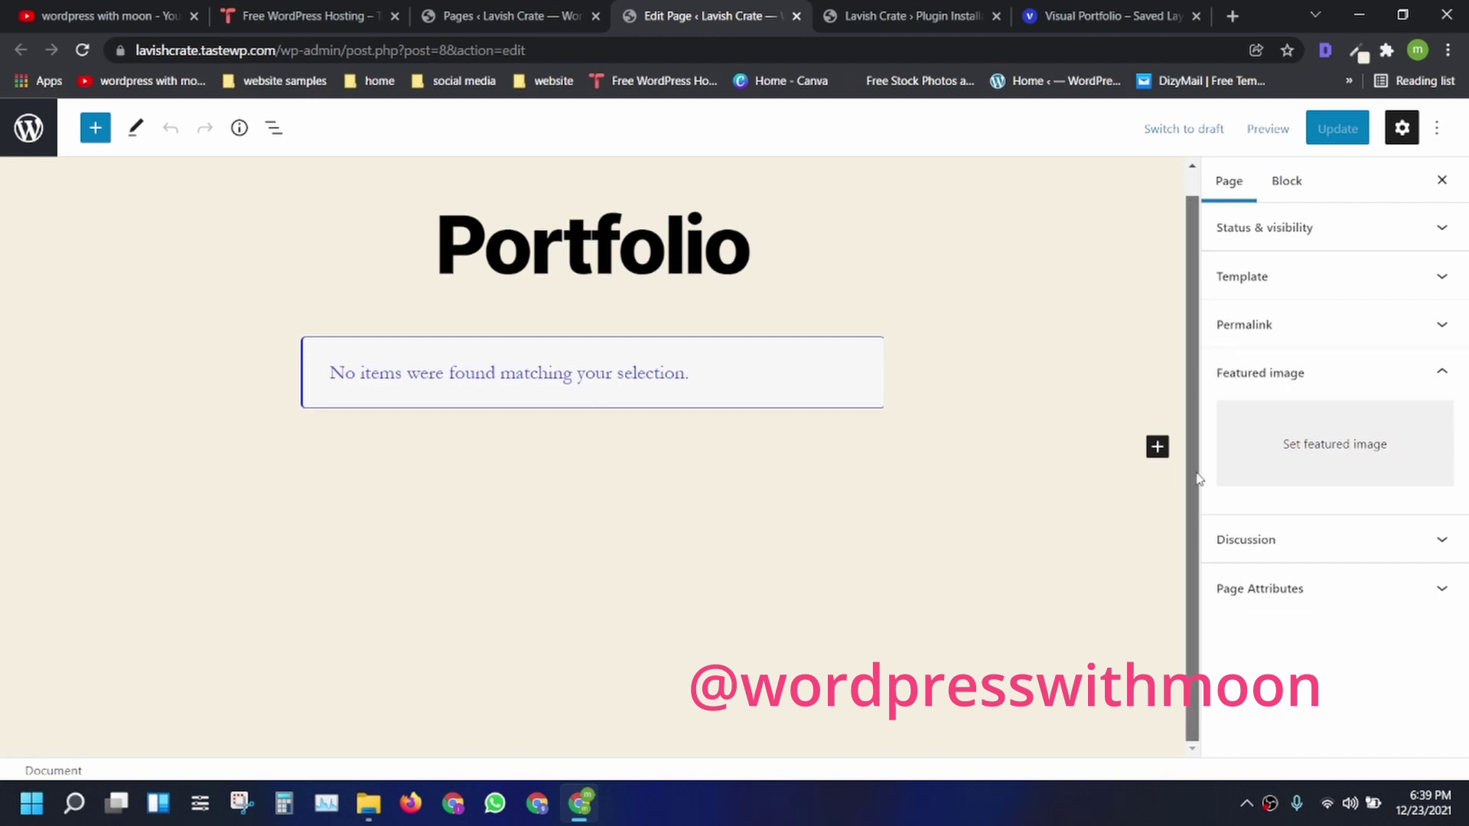
Permanently delete the placeholder image from the Media Library
click(23, 107)
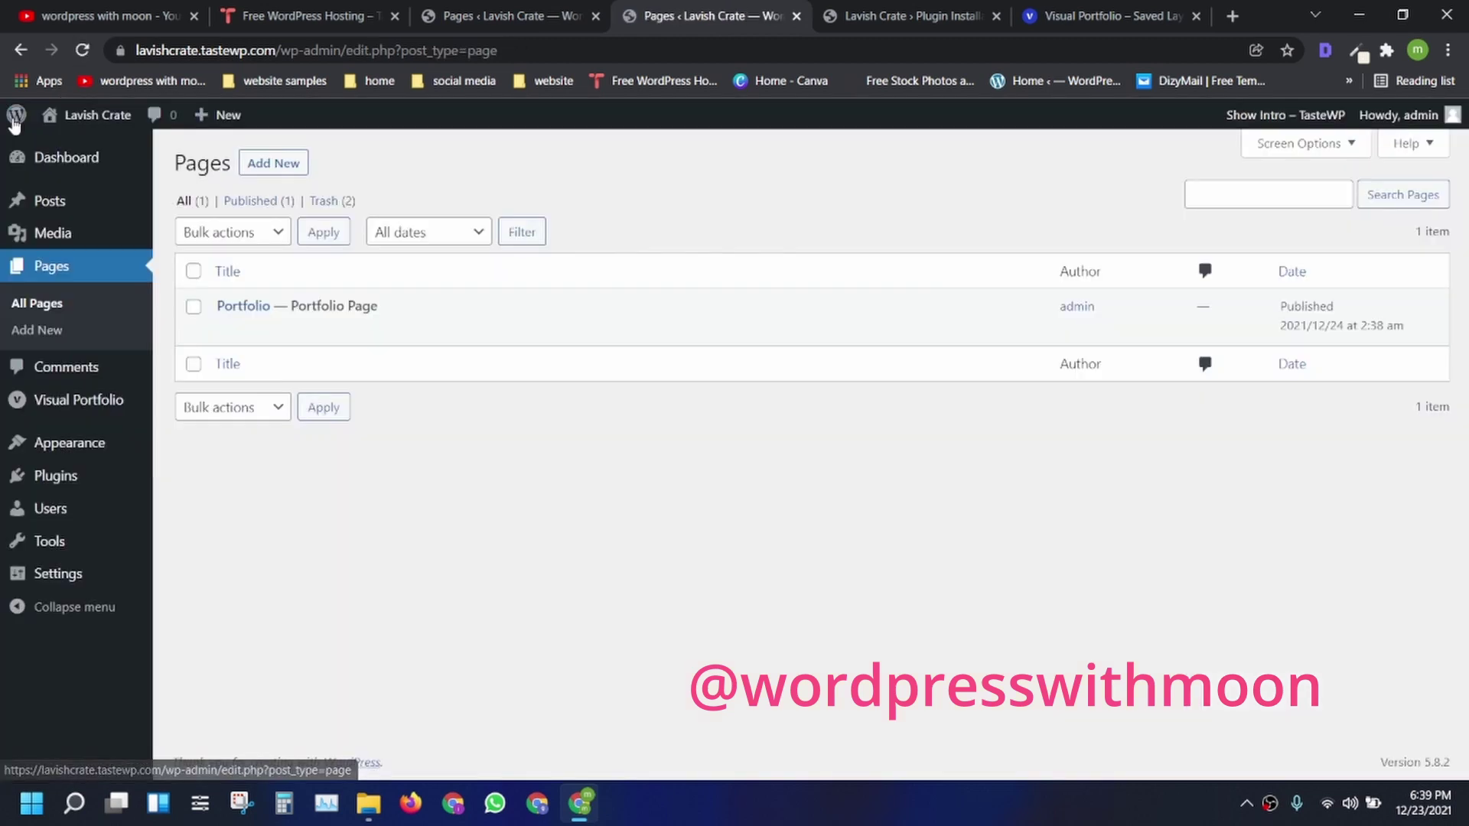
click(65, 232)
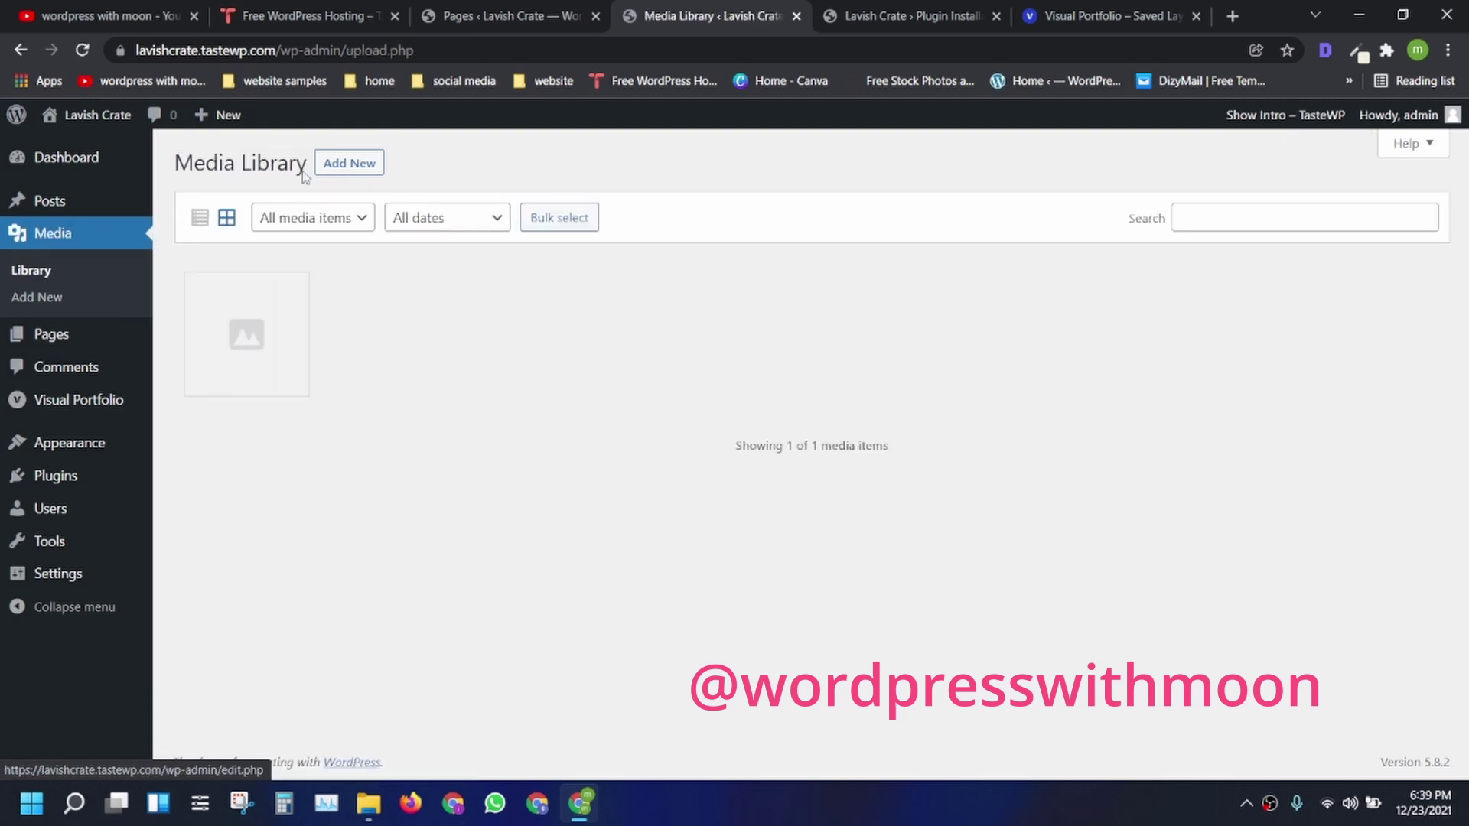
click(268, 325)
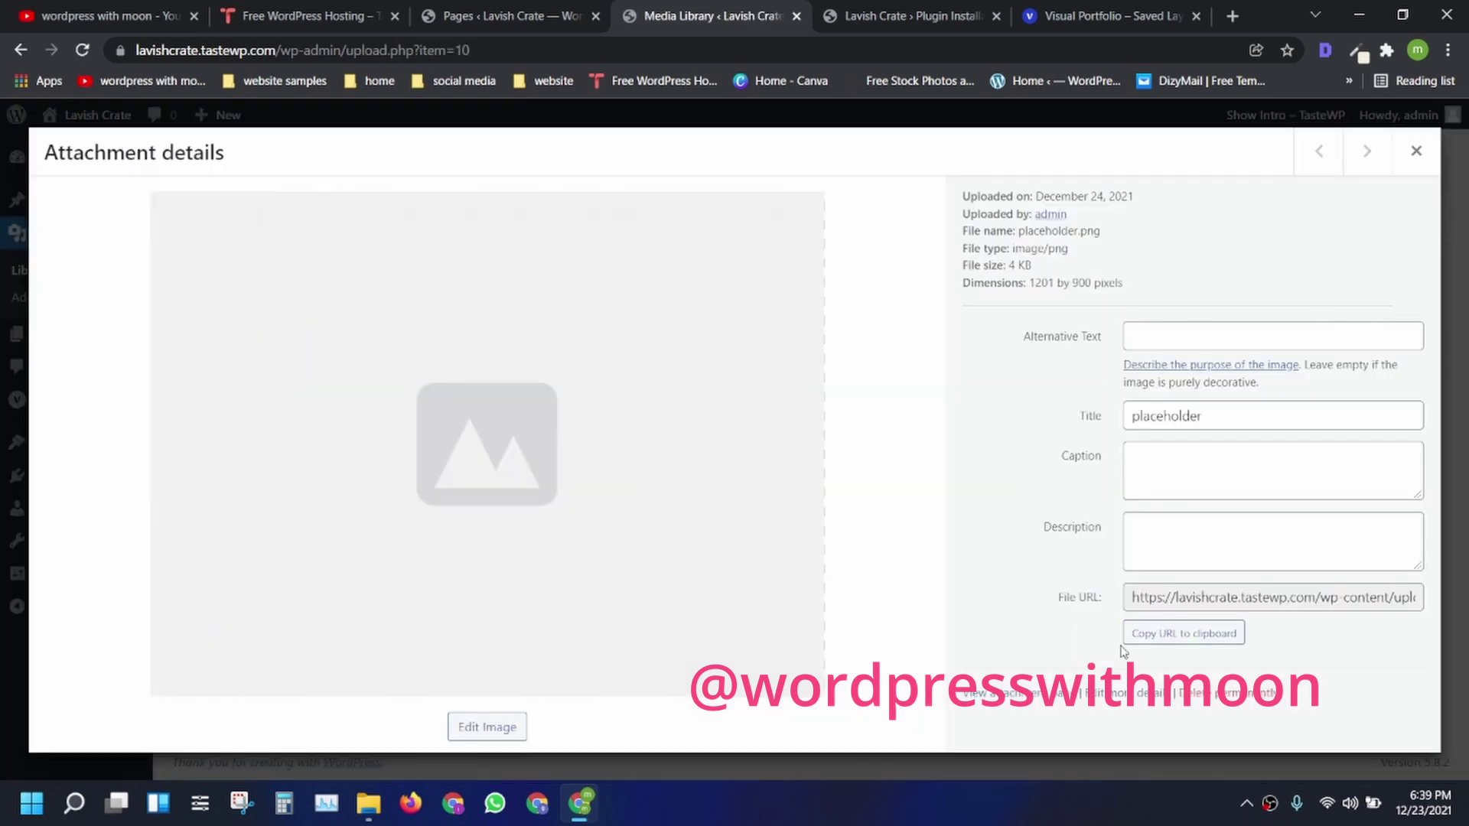
click(1228, 694)
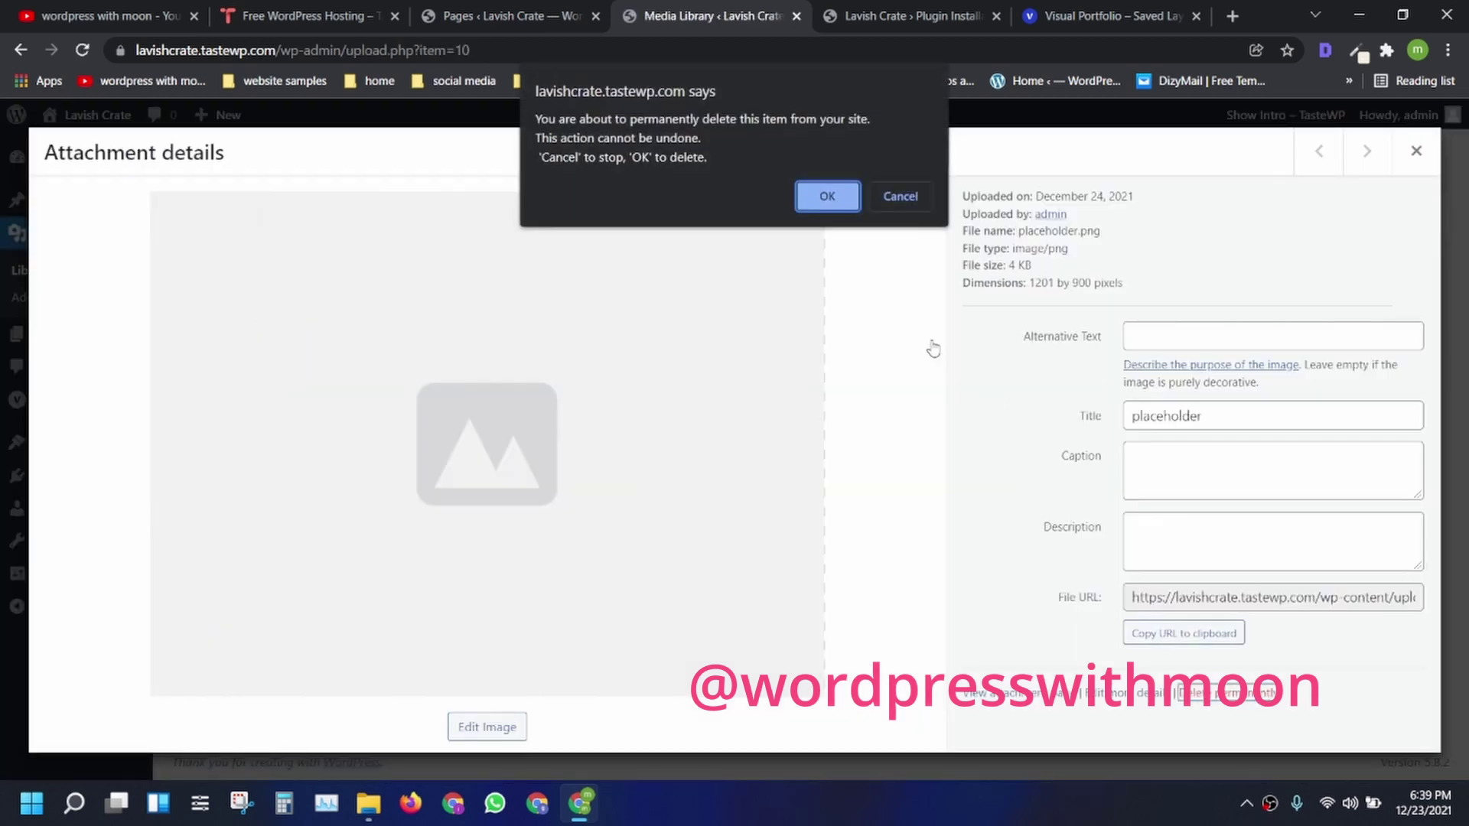
click(827, 198)
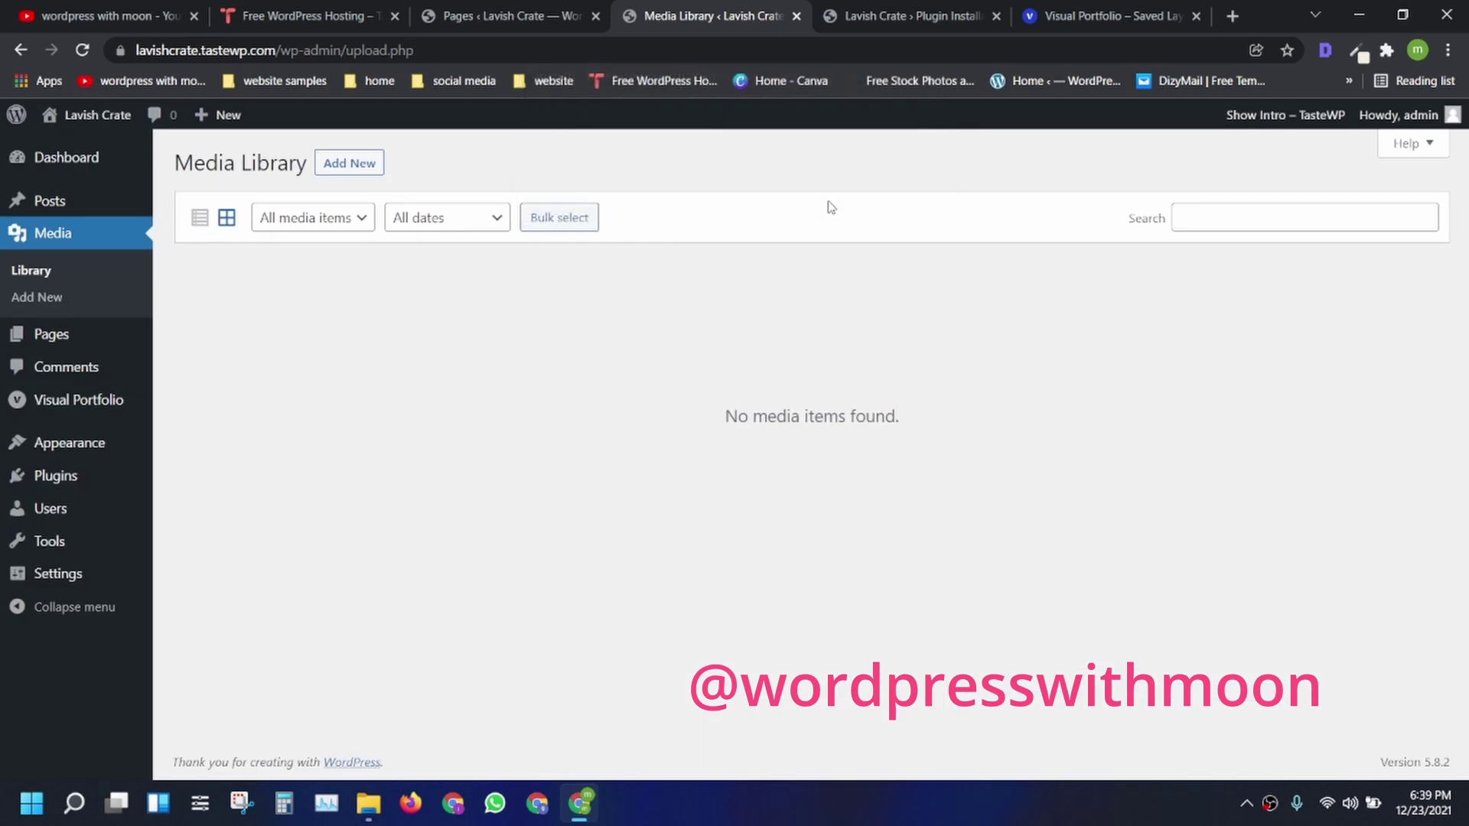
Upload seven new images to the library and refresh it
click(378, 166)
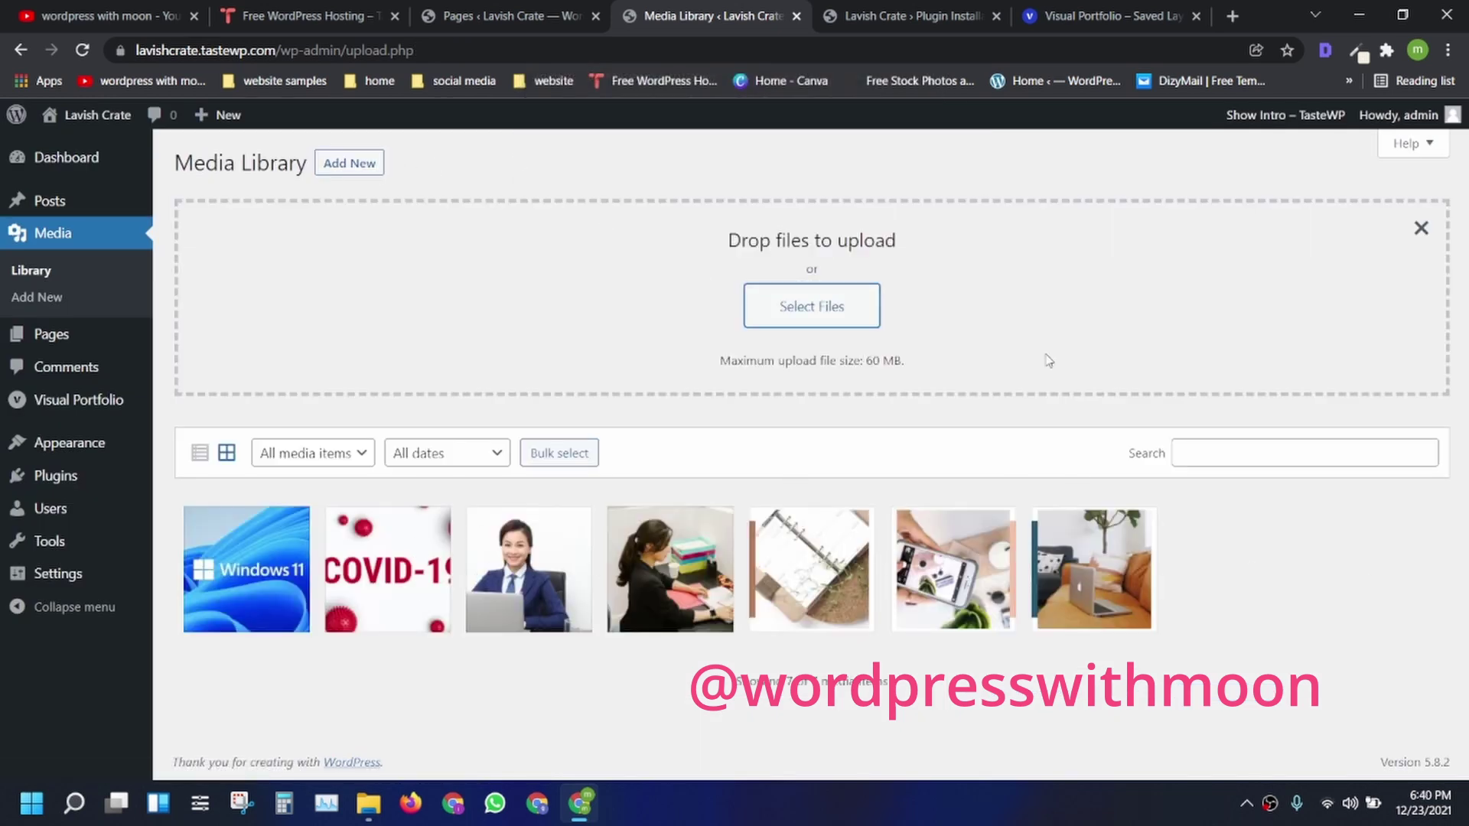
click(1417, 230)
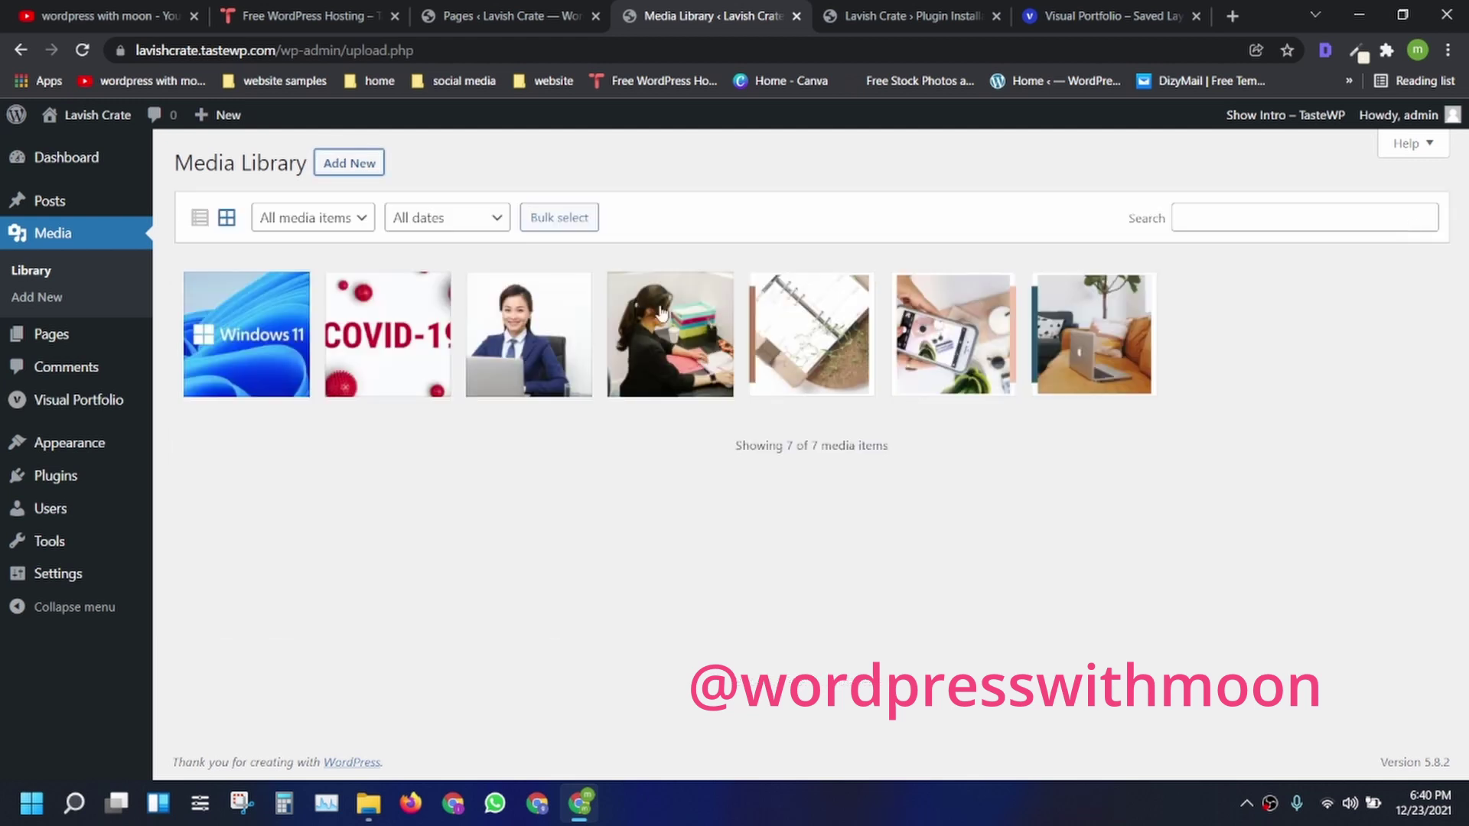
click(93, 239)
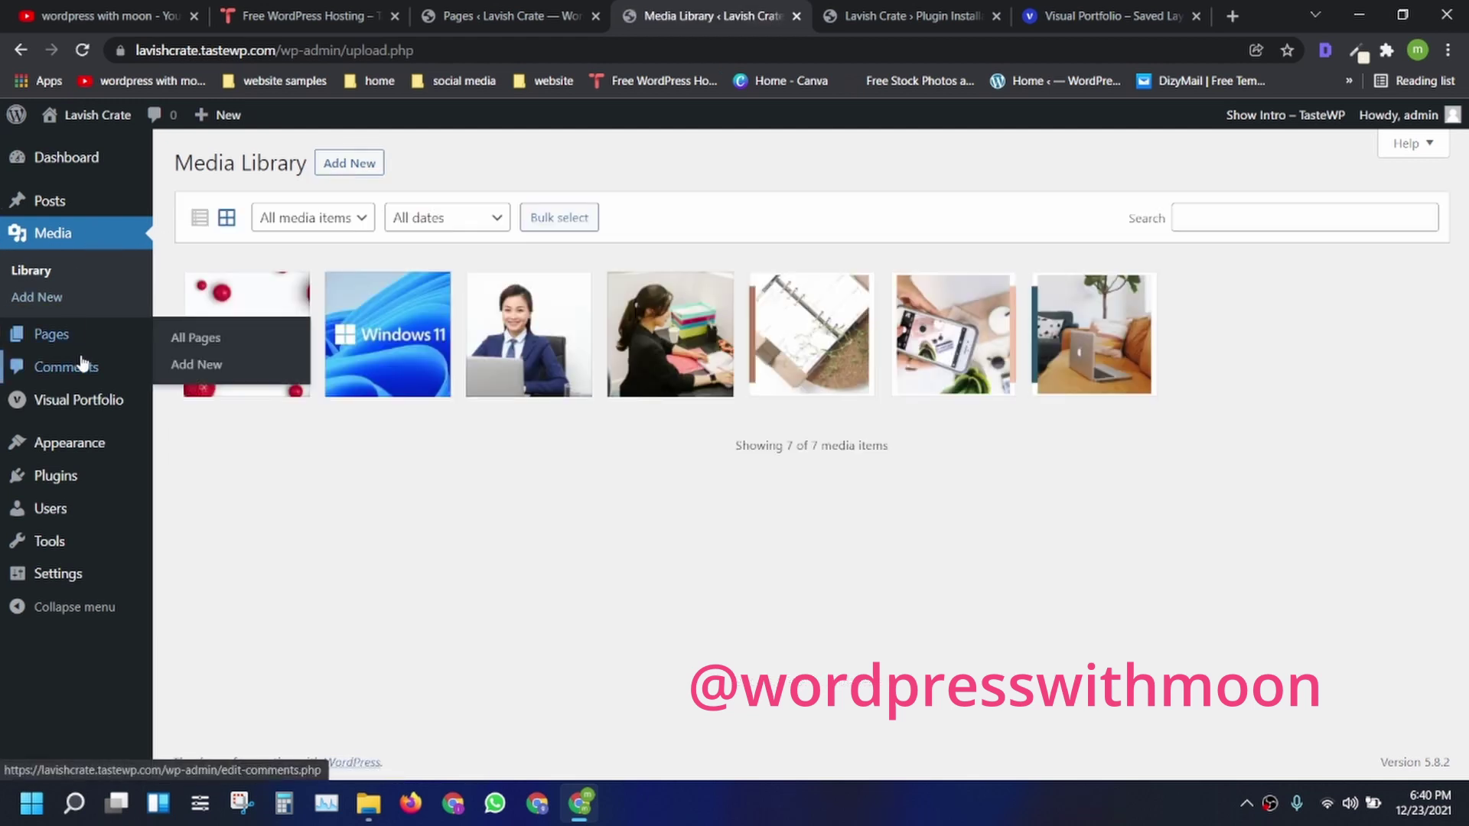
Edit the Portfolio page and browse all blocks to Visual Portfolio's Tiles, Masonry and Grid layouts
click(53, 334)
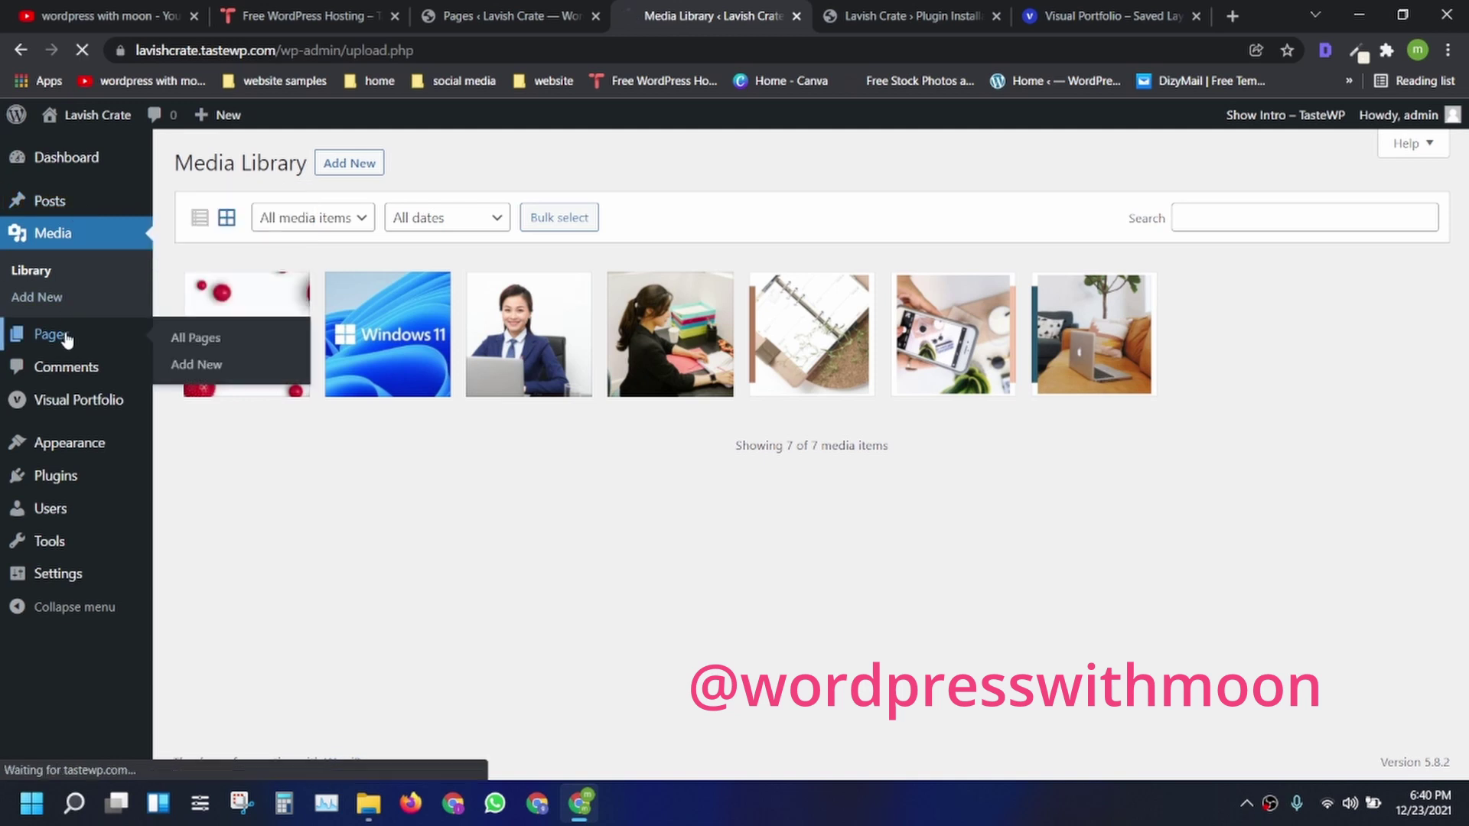
mouse_move(228, 338)
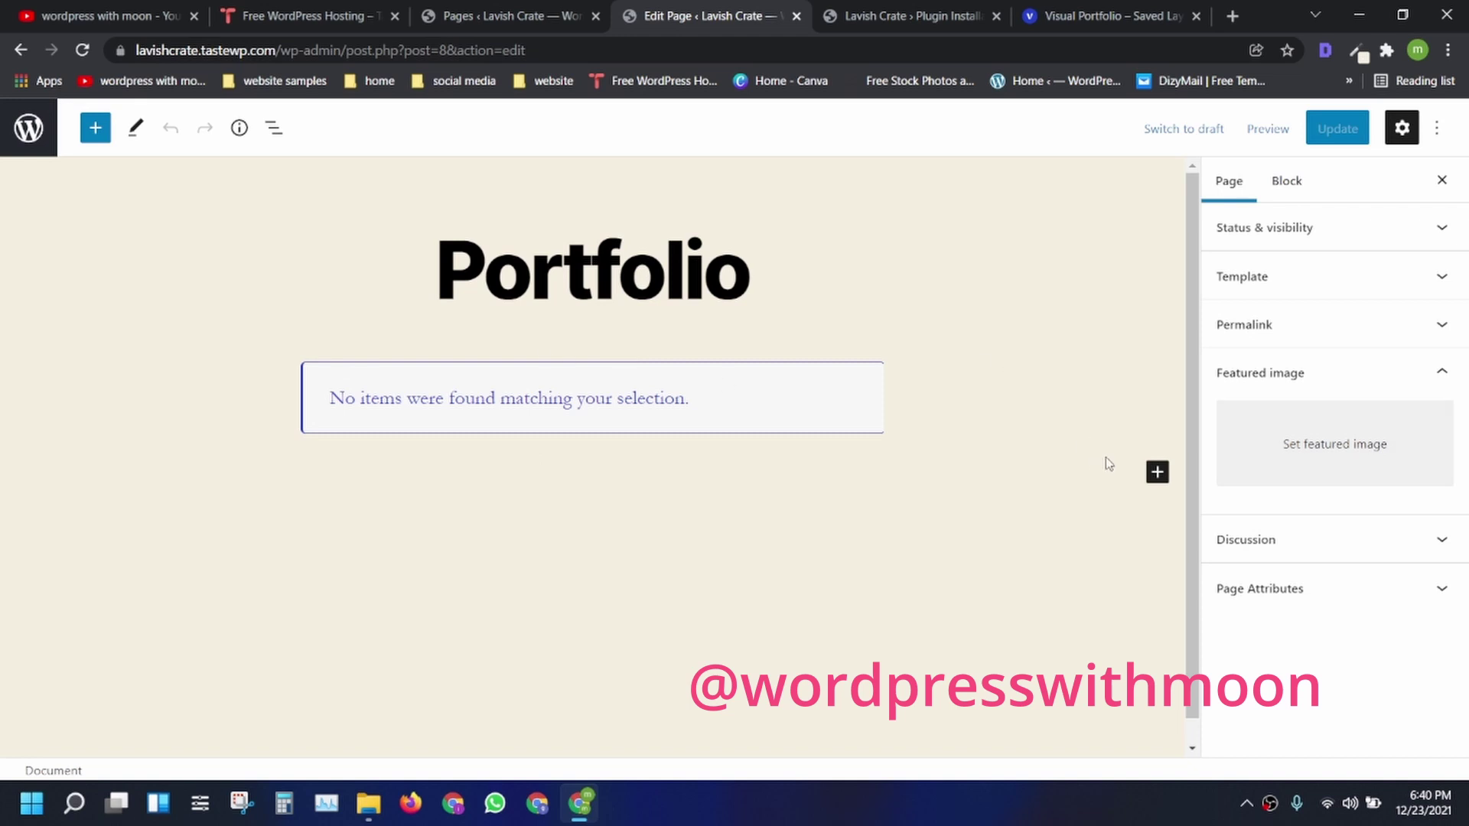
click(1157, 472)
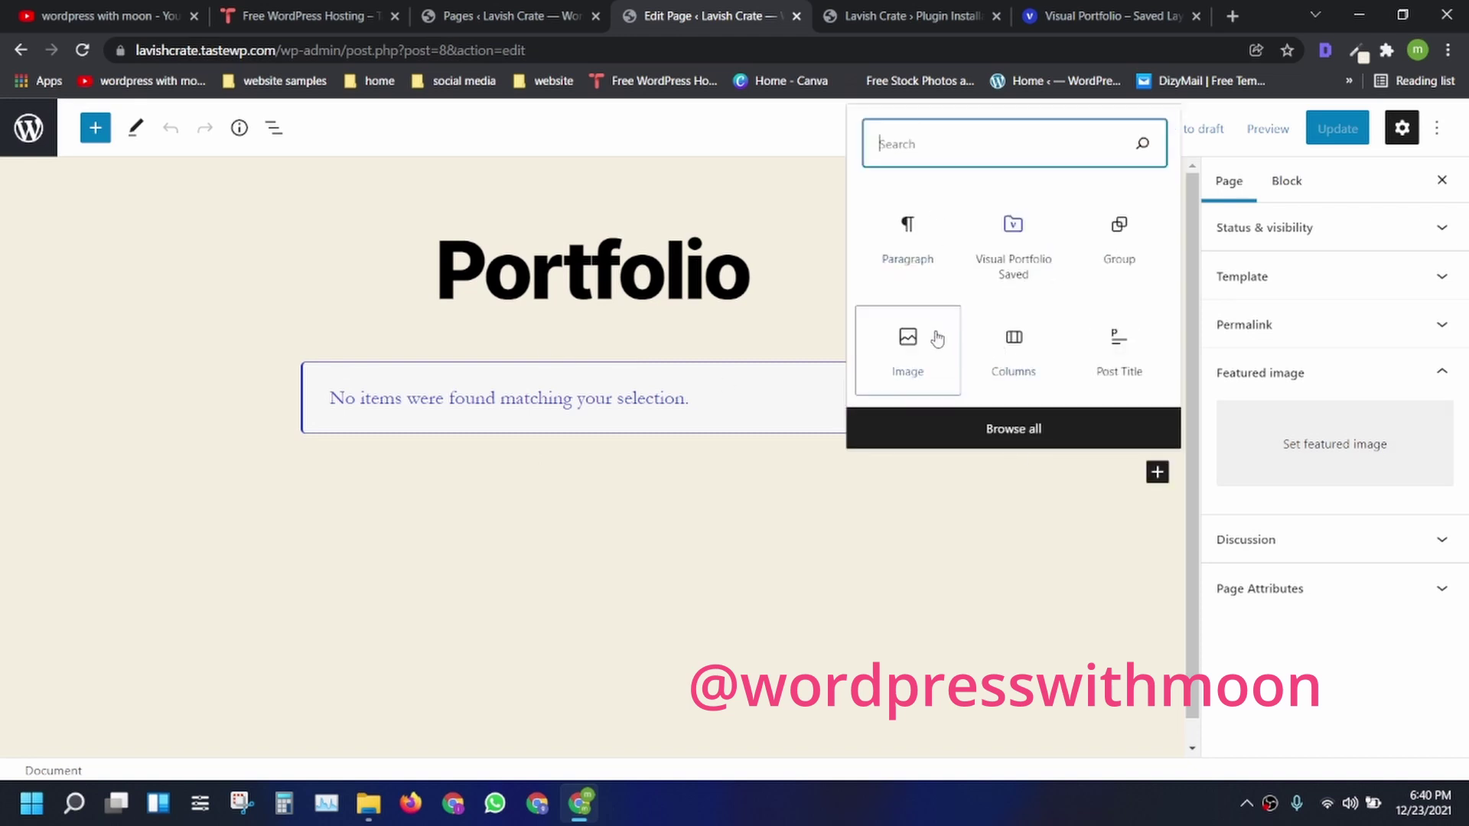
click(1023, 427)
drag(327, 243, 337, 313)
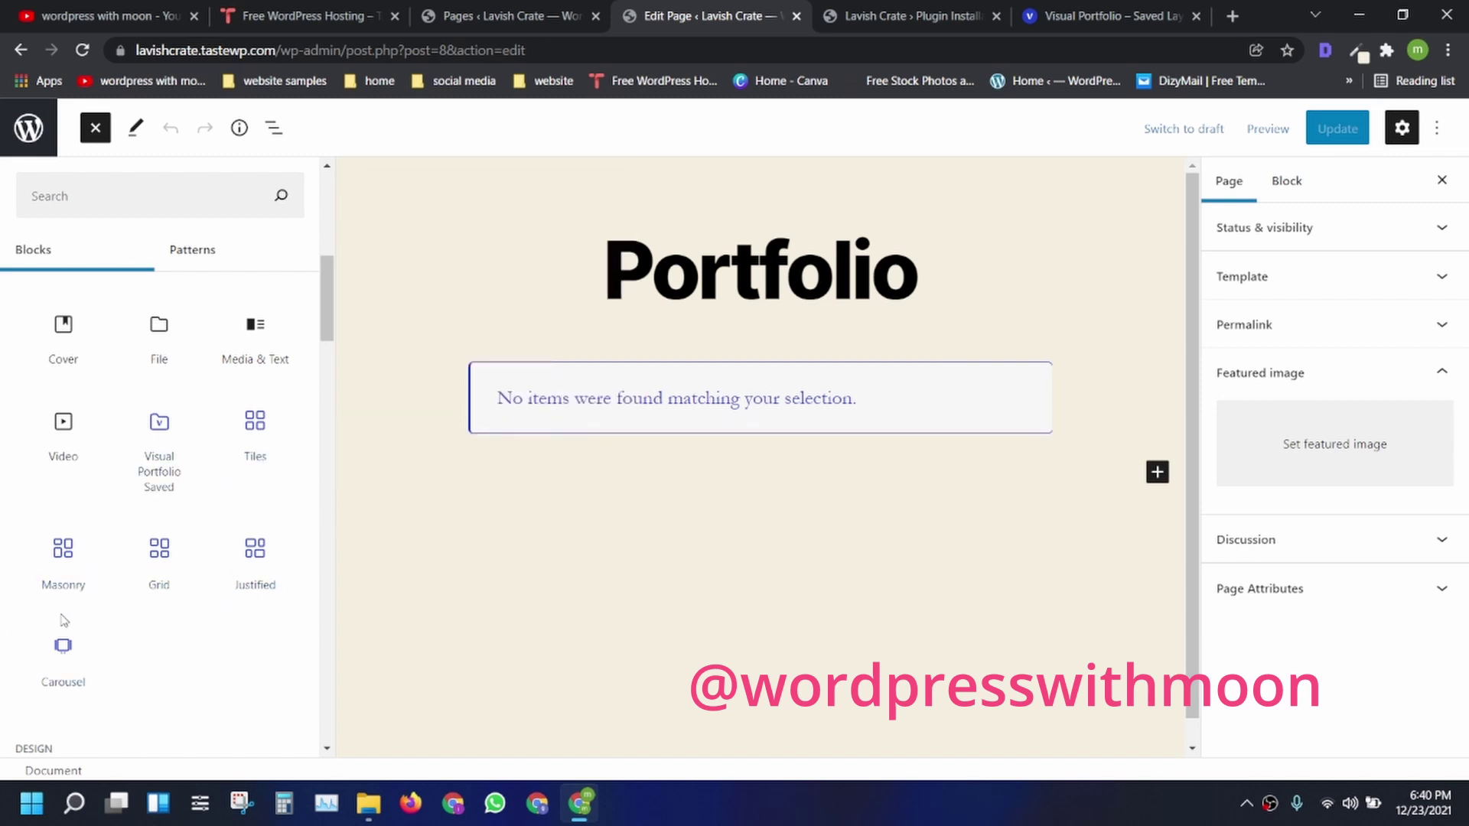
Insert a Visual Portfolio Masonry block with Images as its content source
click(60, 564)
click(604, 593)
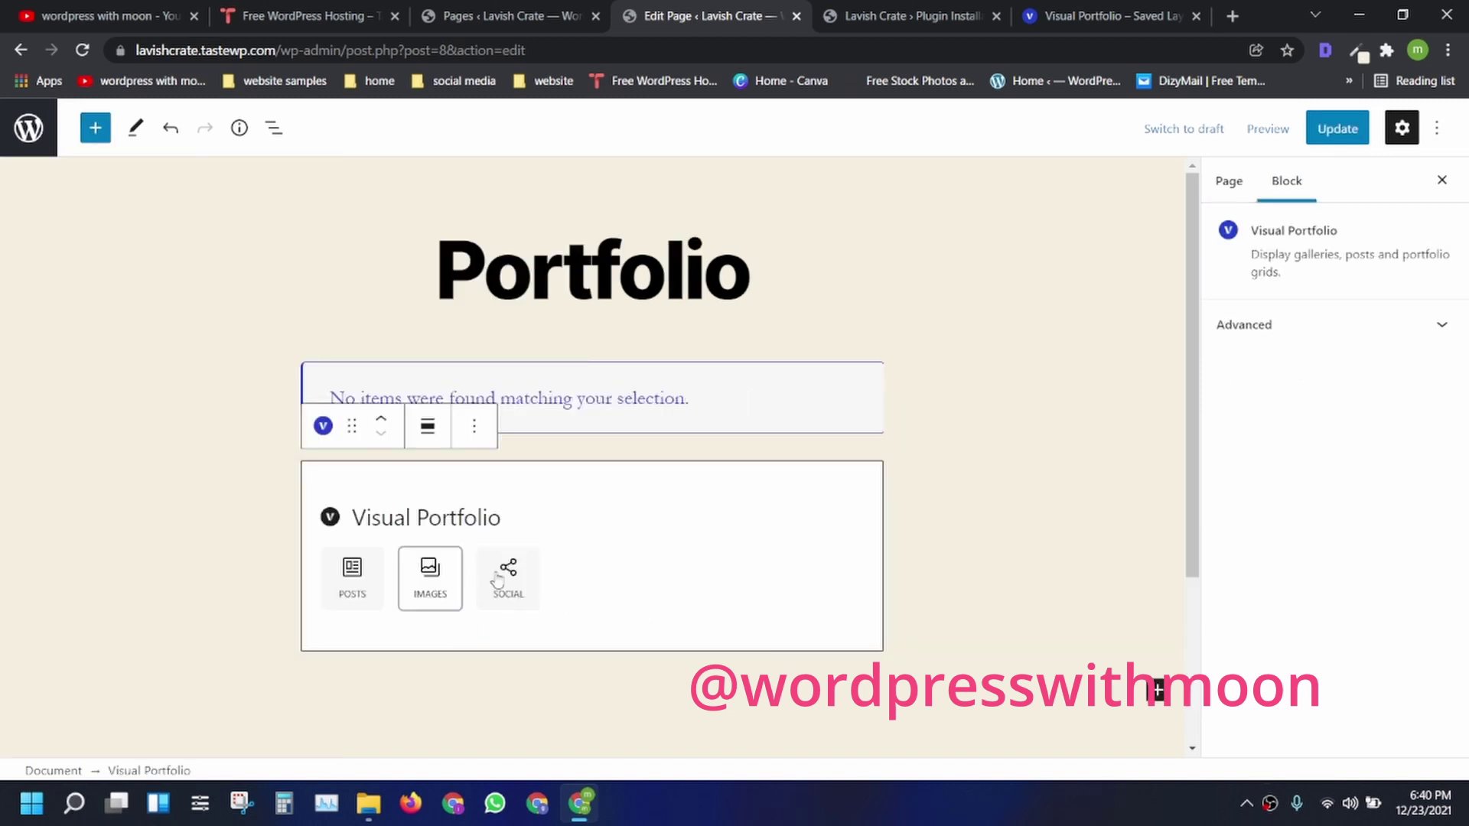
click(434, 584)
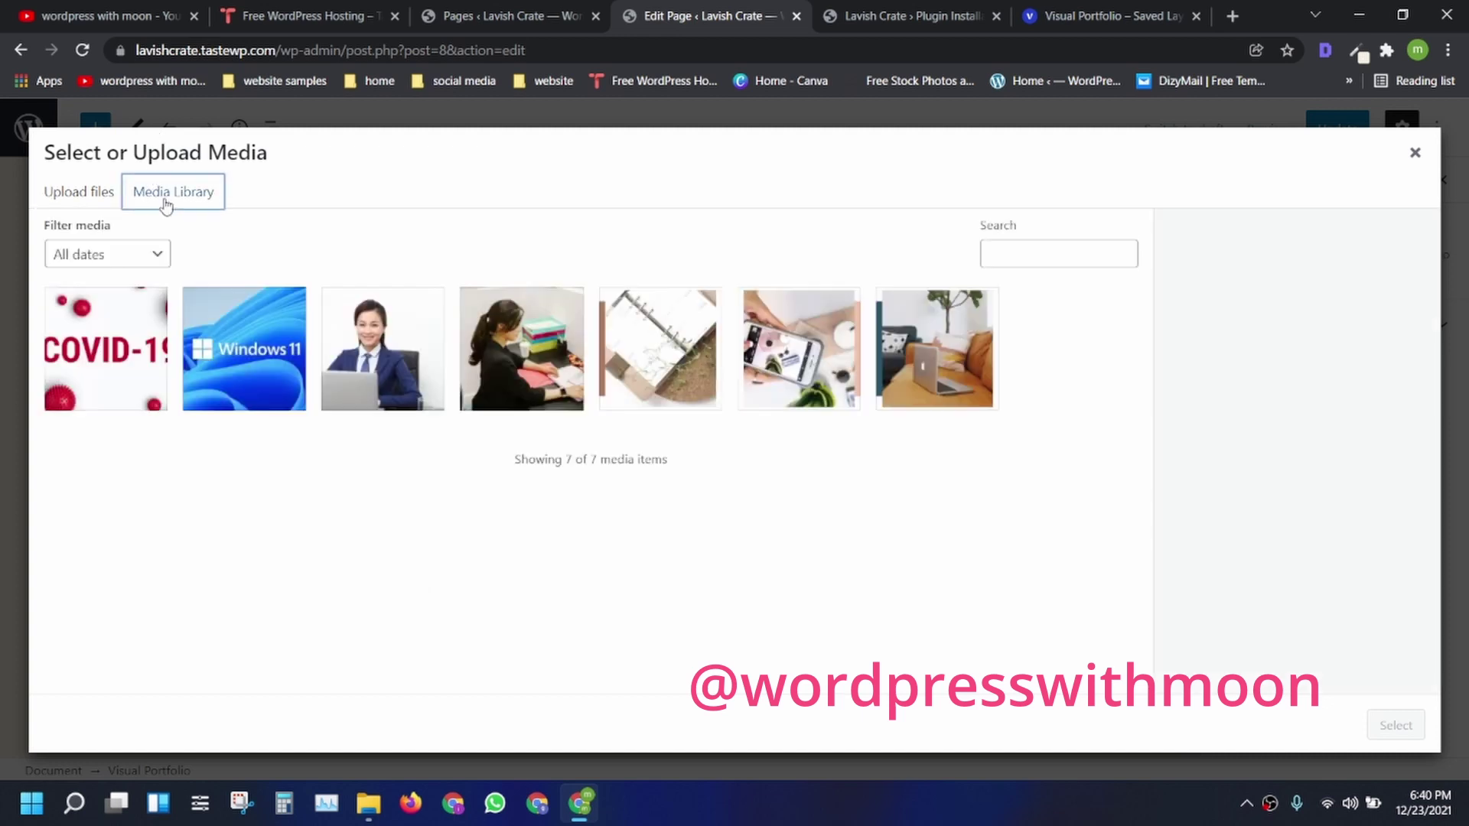
Select all seven library photos, from COVID-19 to laptop-on-sofa, for the gallery
click(145, 359)
click(334, 345)
click(275, 351)
click(536, 325)
click(659, 348)
click(799, 349)
click(937, 348)
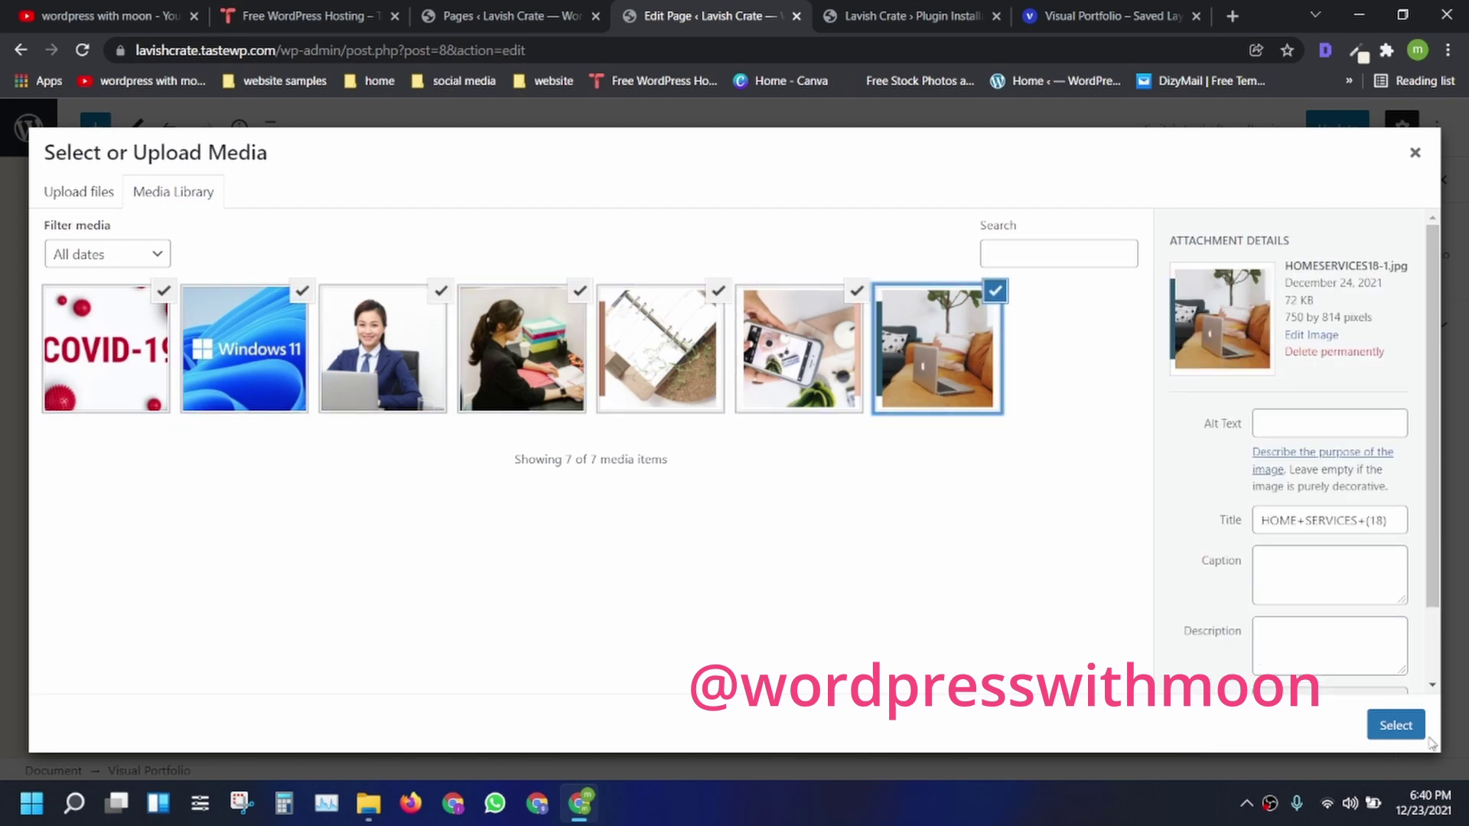
click(1397, 725)
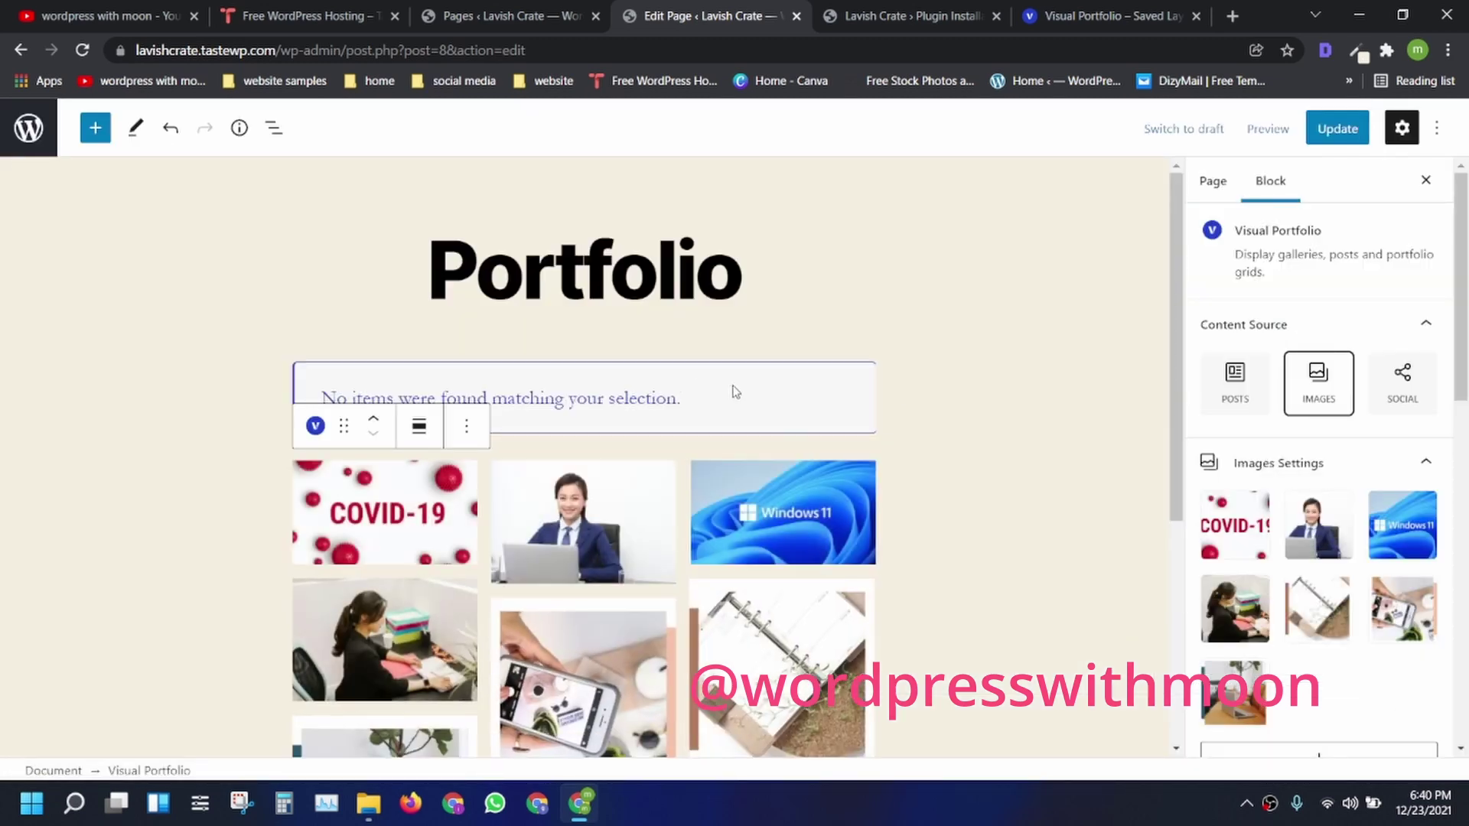
Remove the empty 'No items found' portfolio block
scroll(689, 345, down, 4)
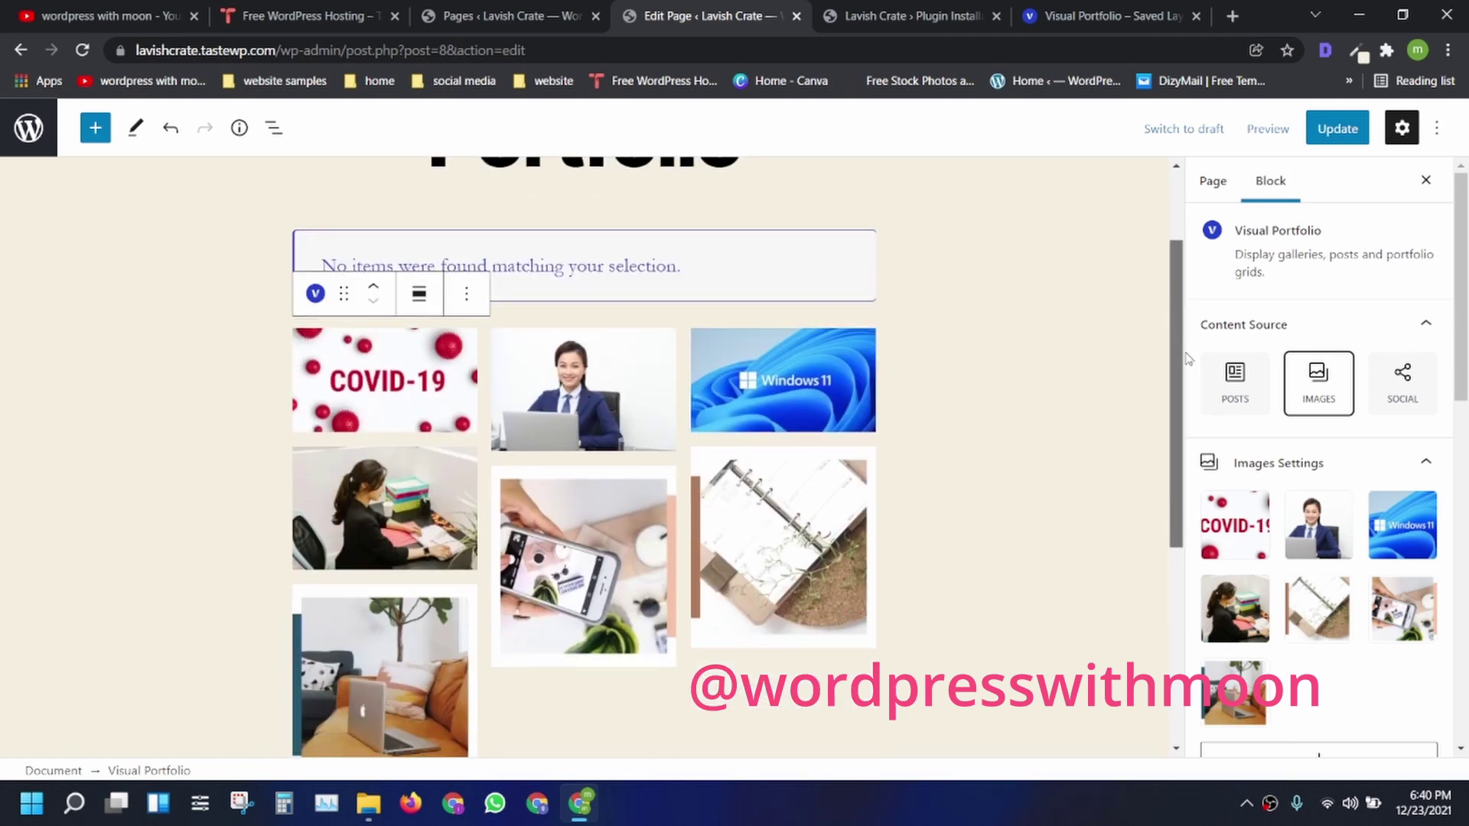
scroll(606, 294, up, 2)
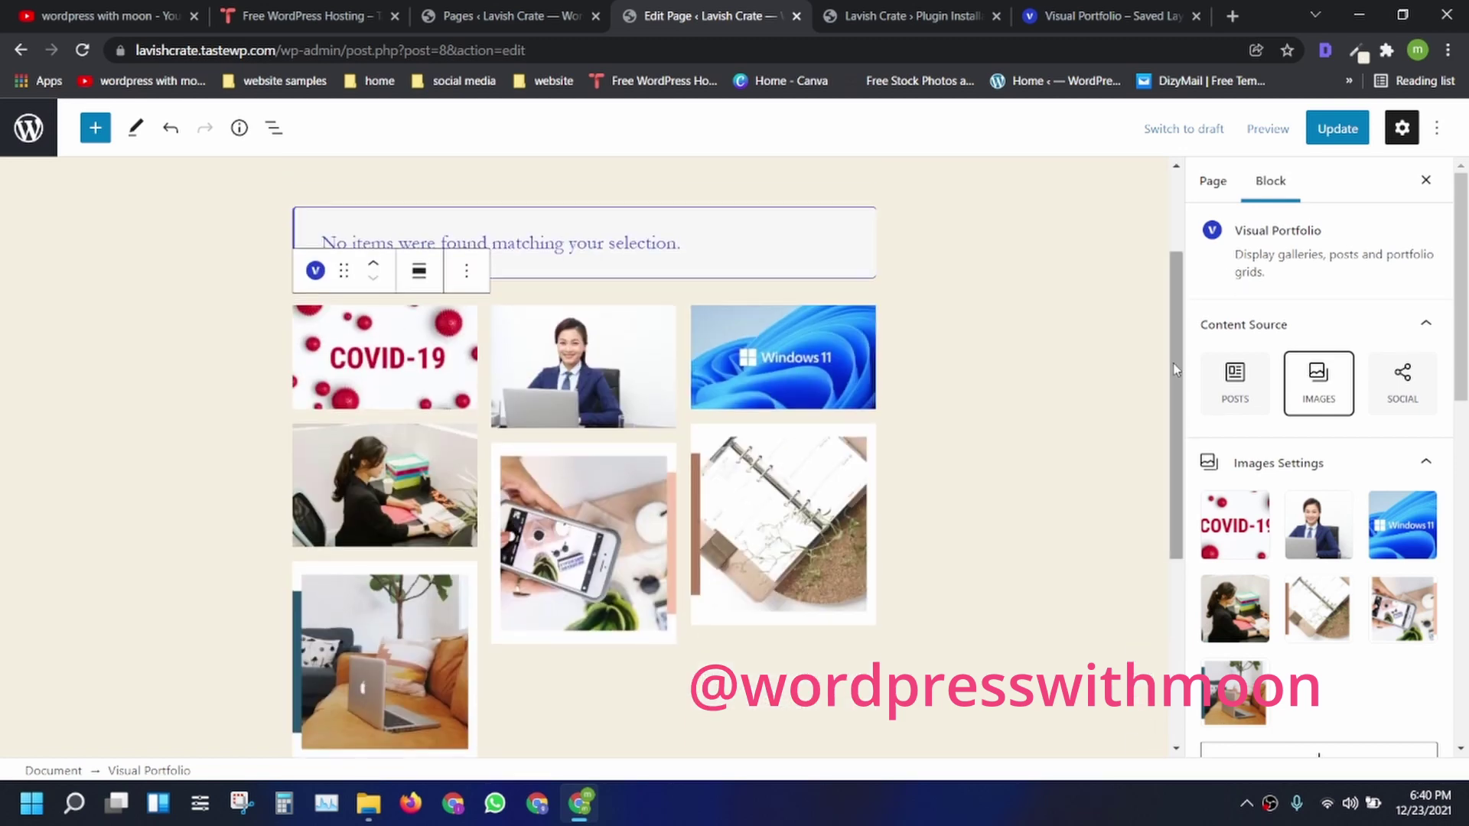
click(689, 248)
click(467, 192)
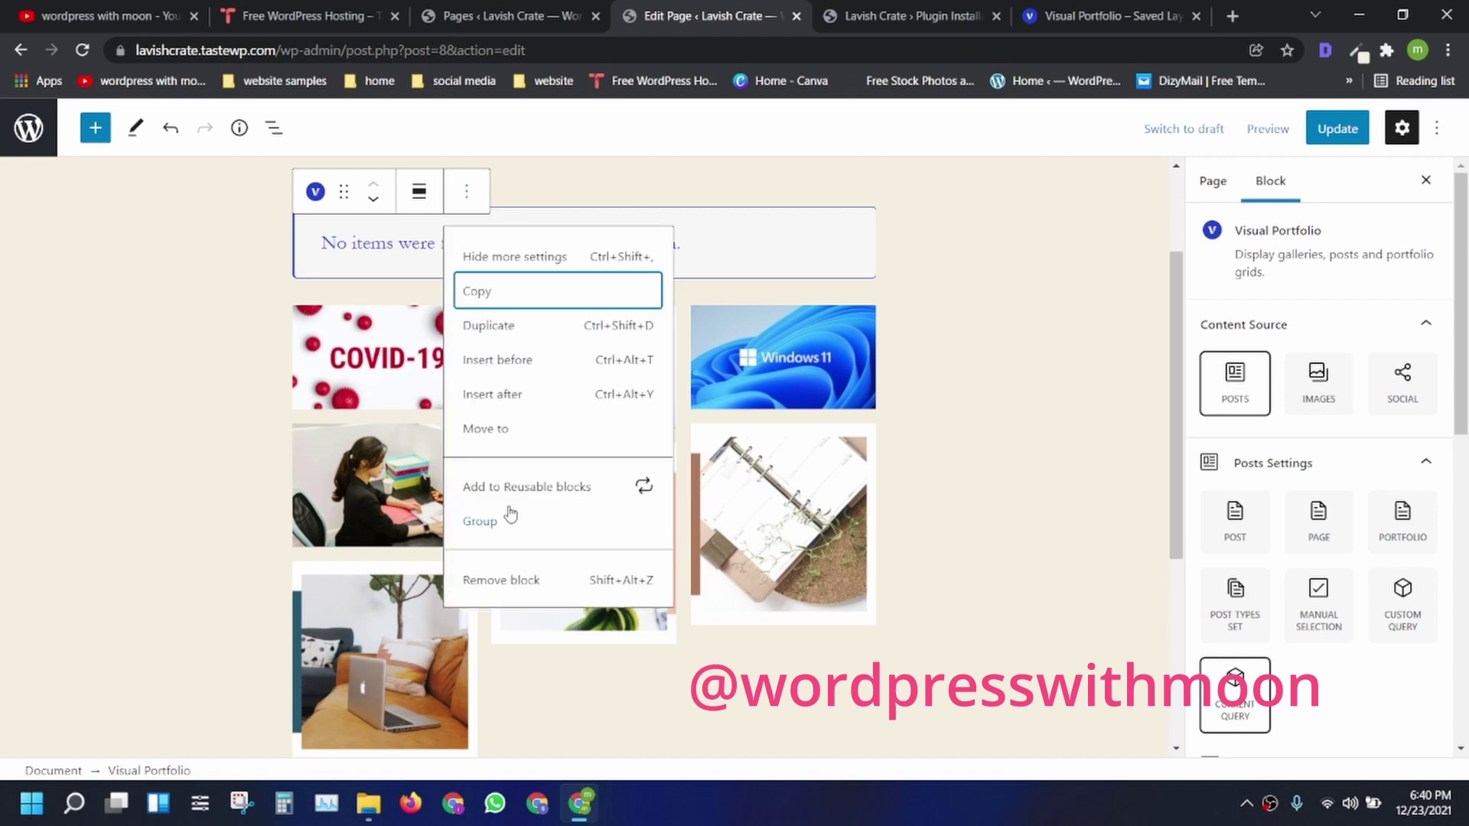
click(535, 591)
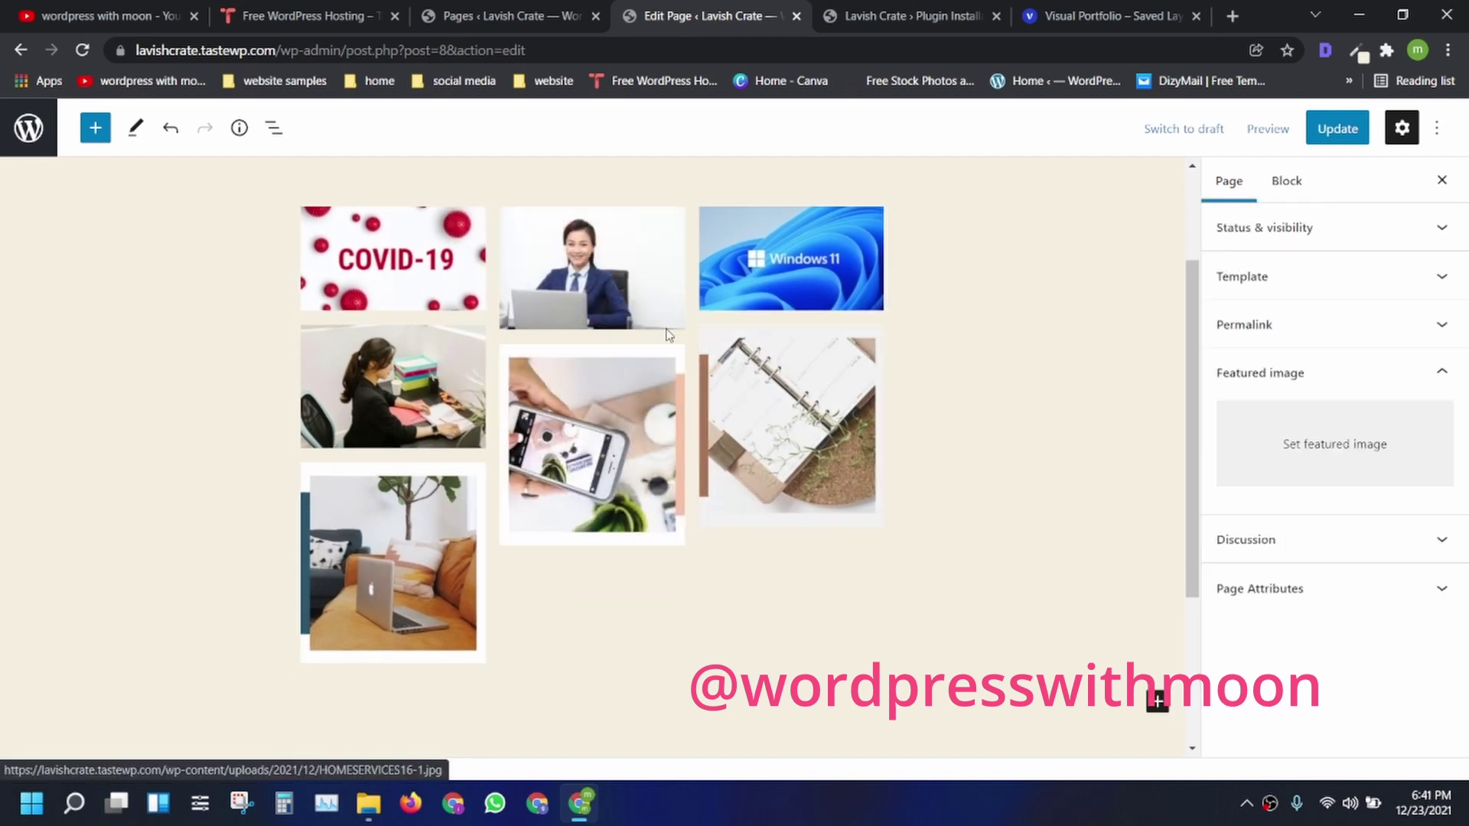
Set the image gallery block's alignment to Full width
click(865, 334)
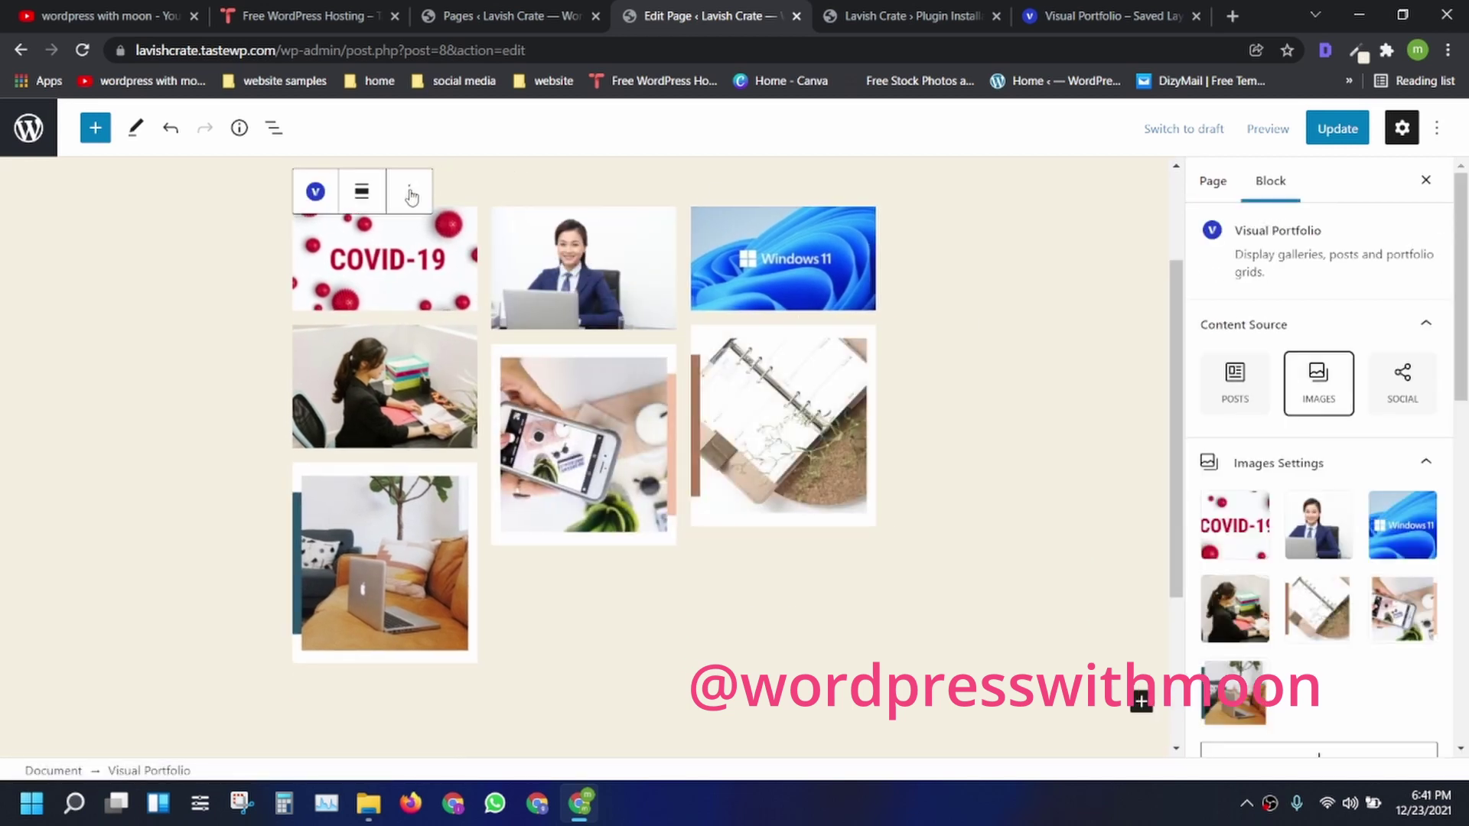
click(410, 193)
click(367, 196)
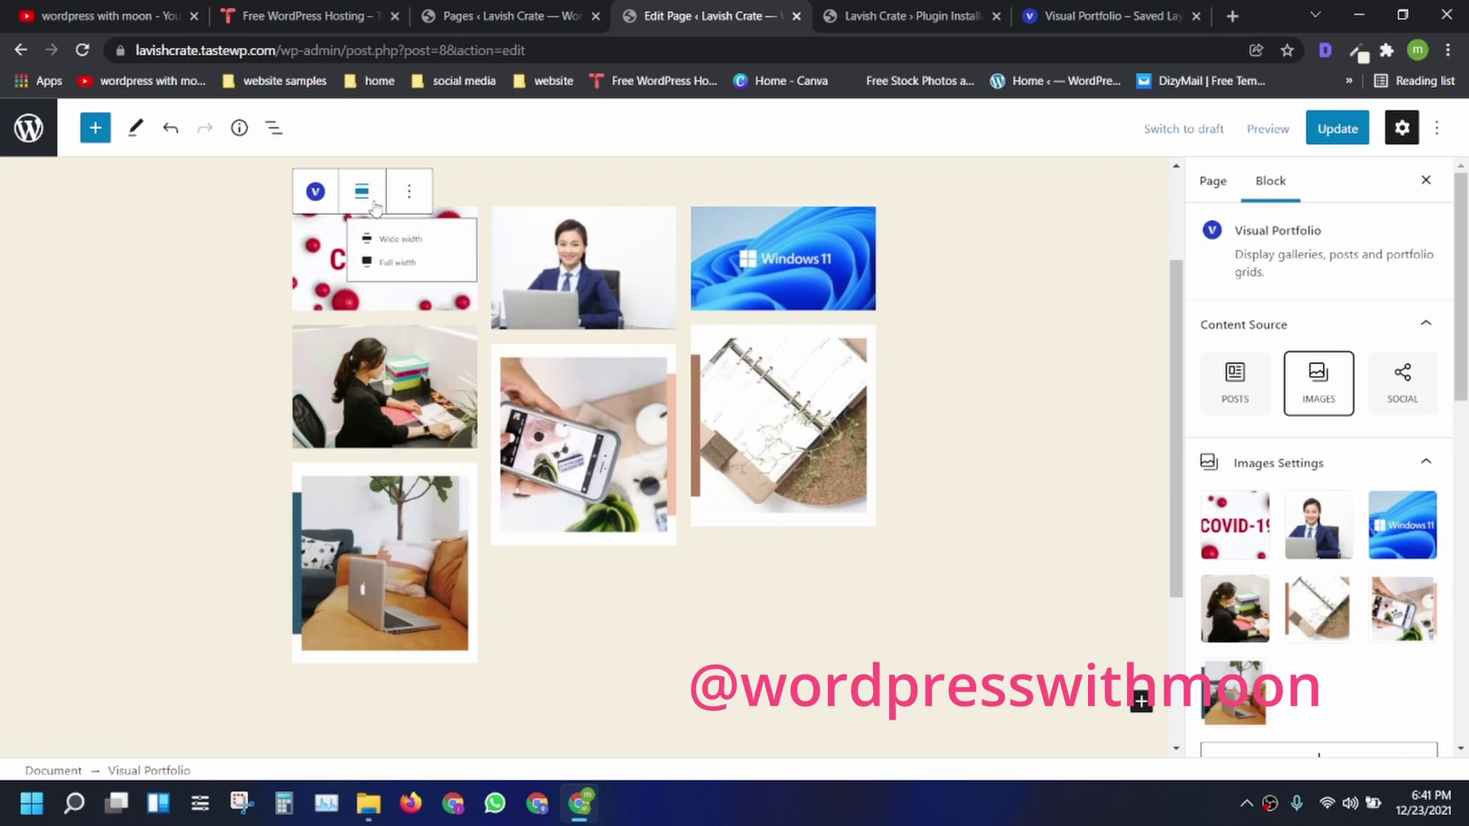
click(388, 290)
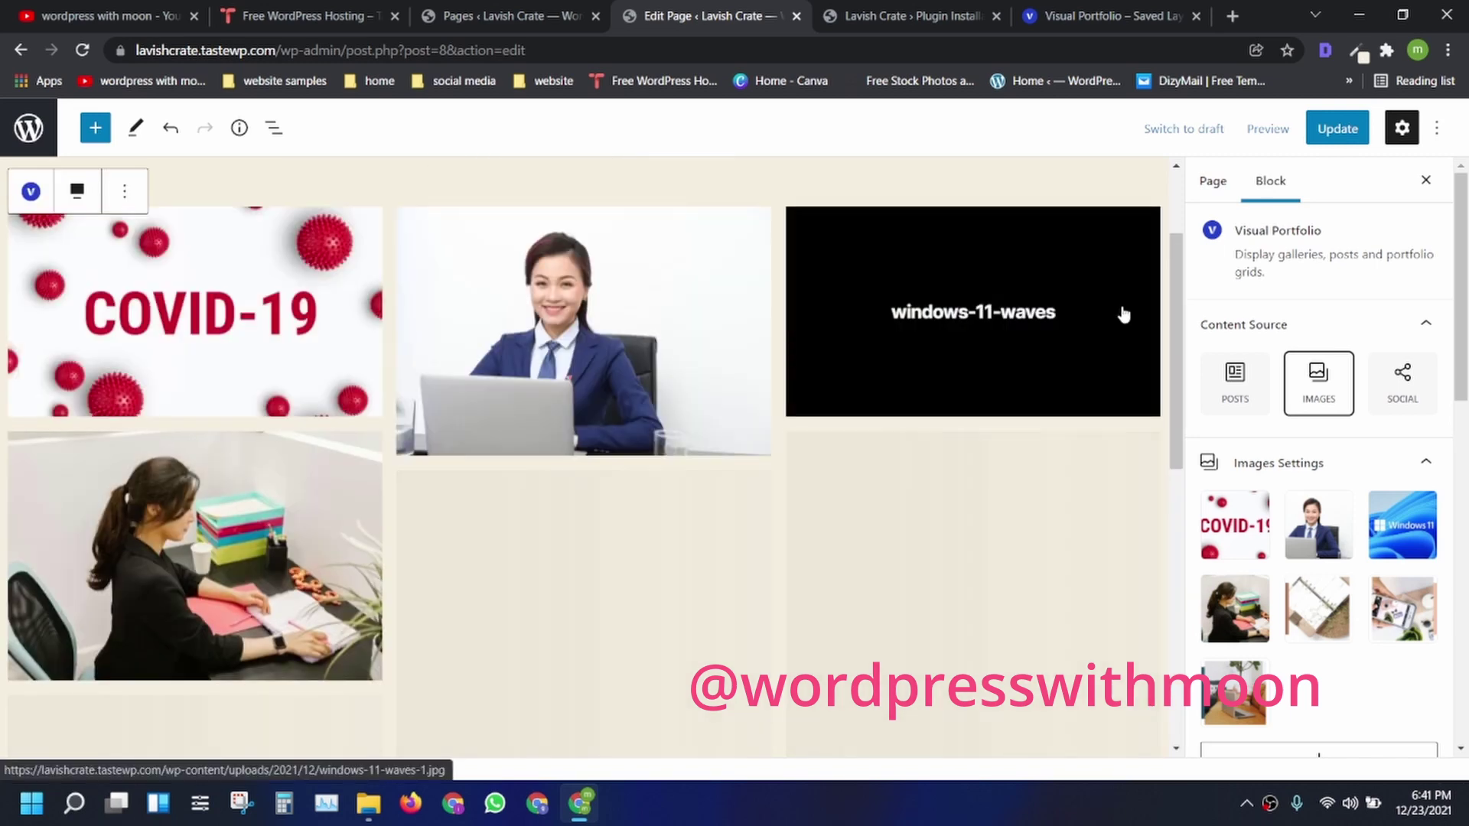
scroll(236, 346, down, 2)
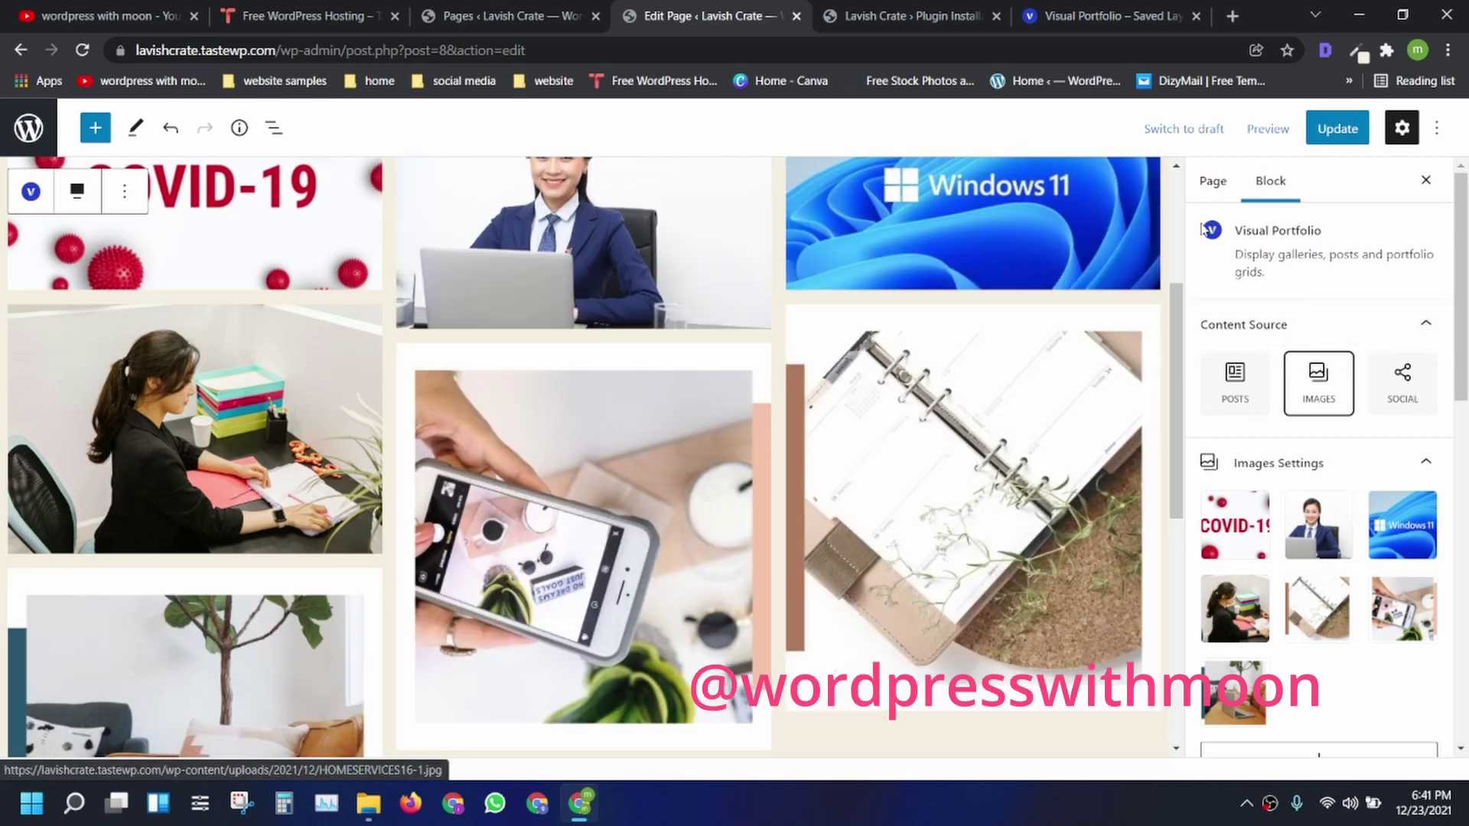
drag(1182, 329, 1179, 325)
scroll(946, 184, up, 2)
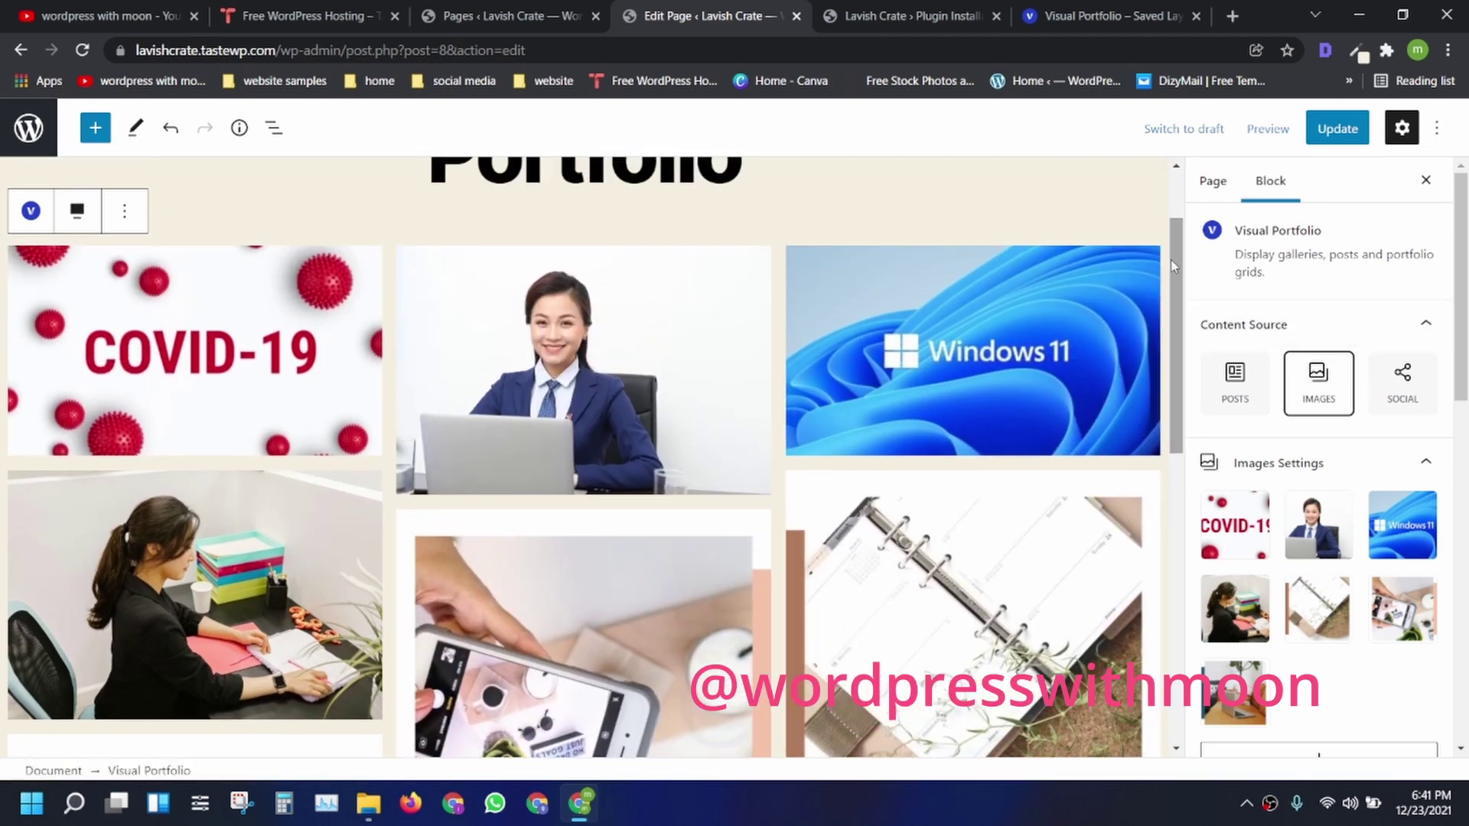
click(124, 214)
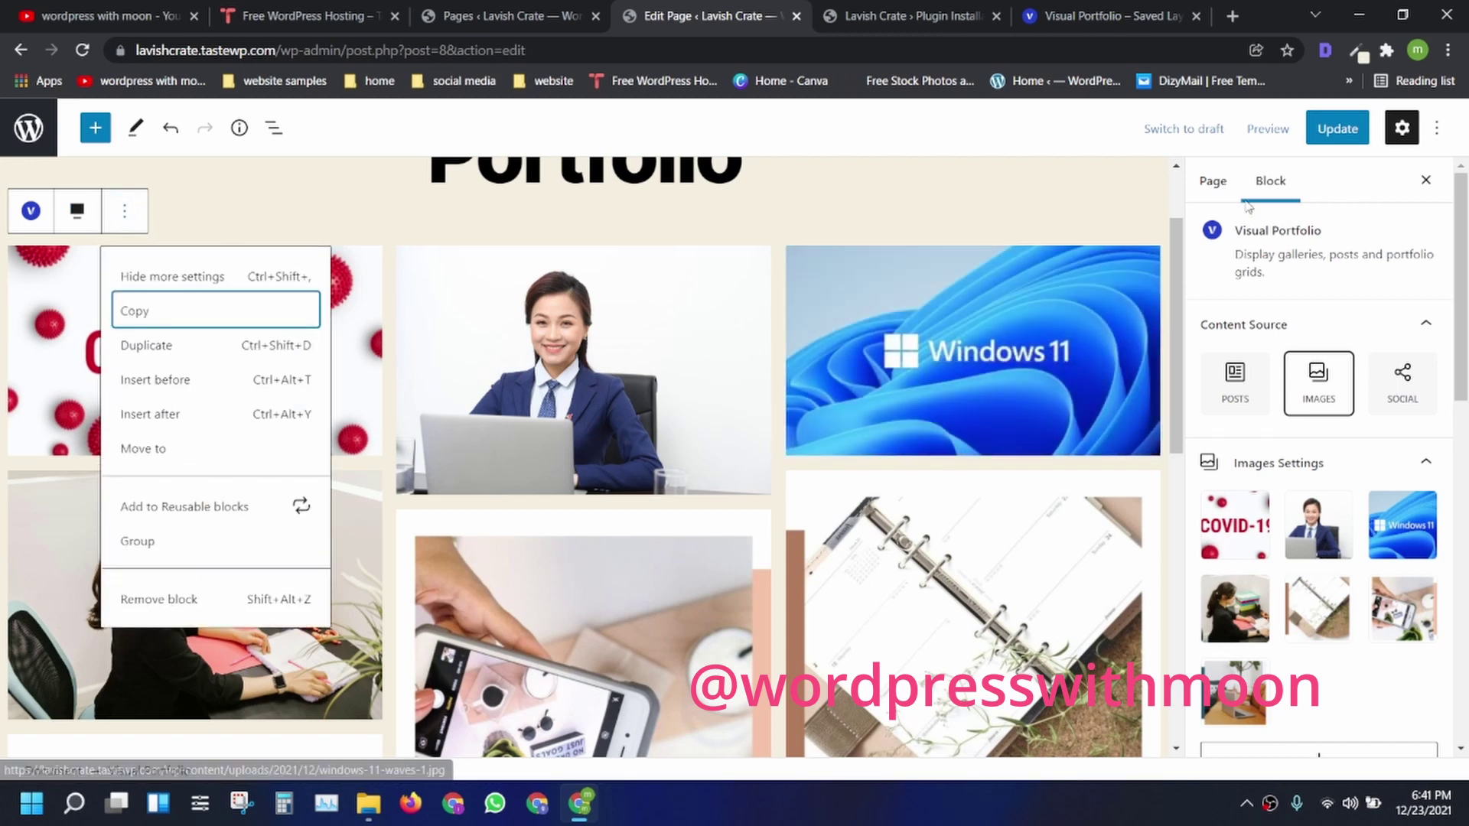
click(1217, 182)
click(1269, 183)
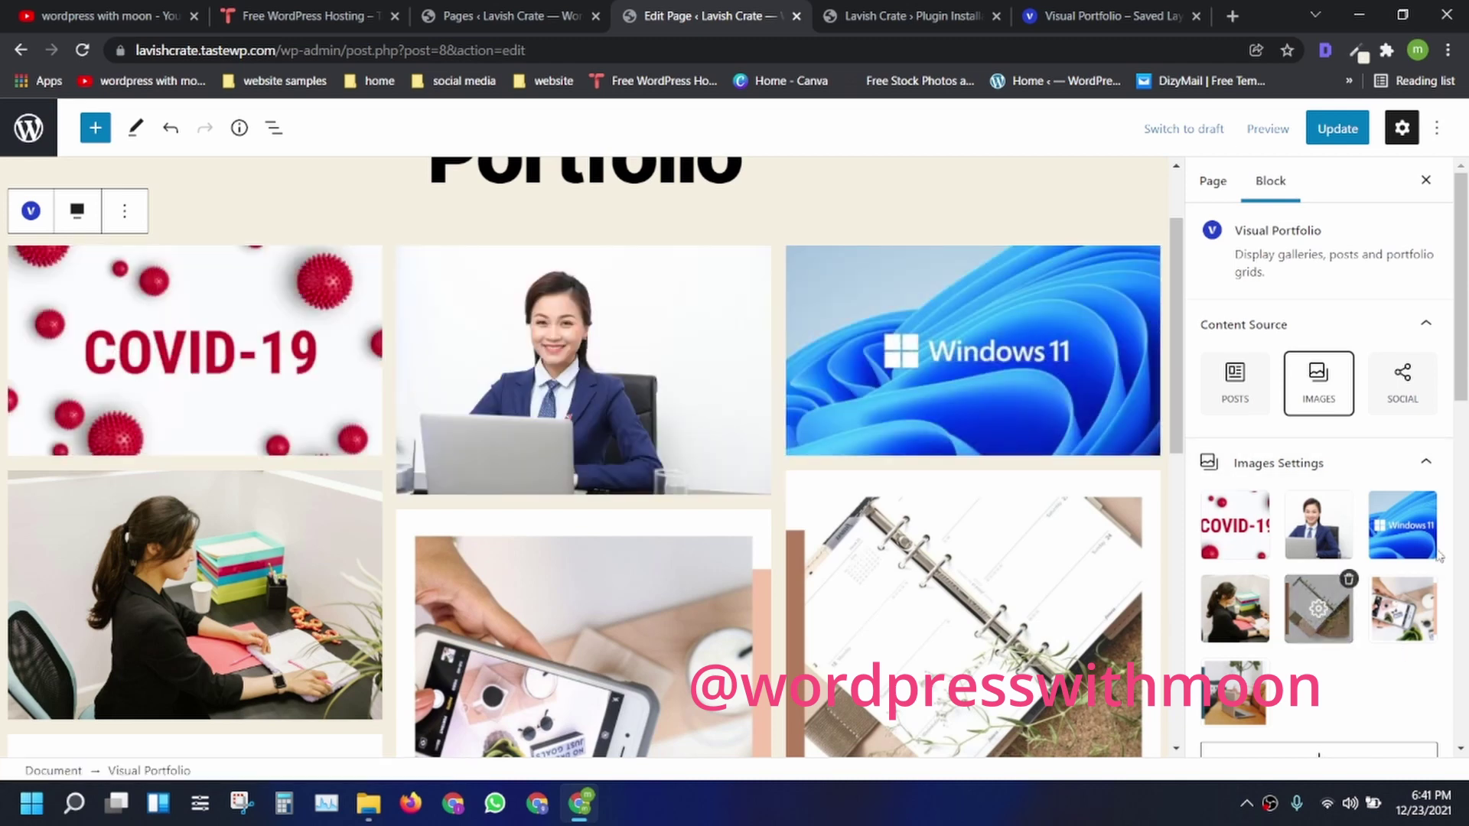
Set gallery titles to Image Title, keep descriptions Custom, and order images DESC
scroll(1455, 546, down, 5)
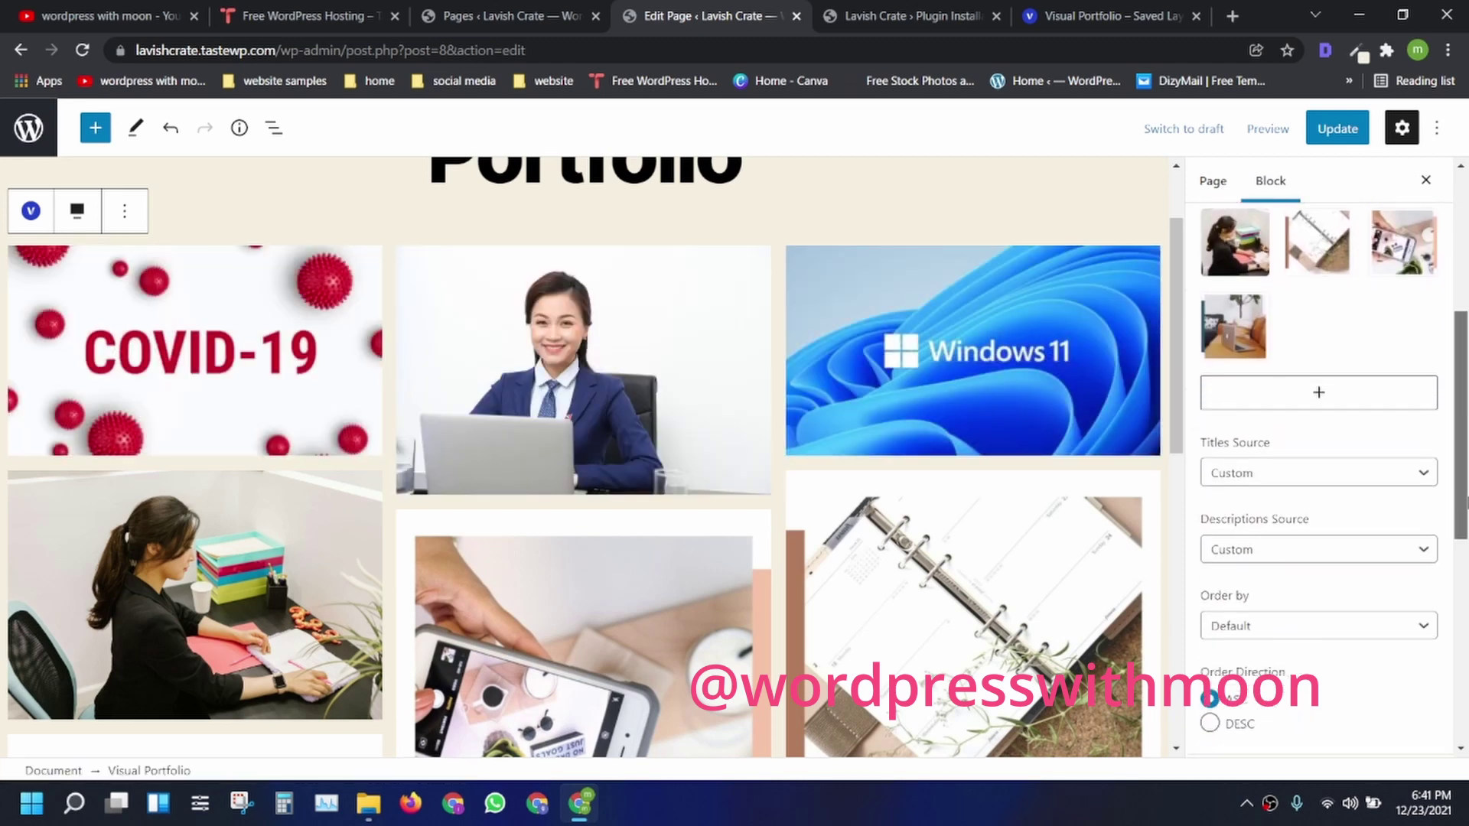
drag(1466, 505, 1466, 522)
click(1360, 403)
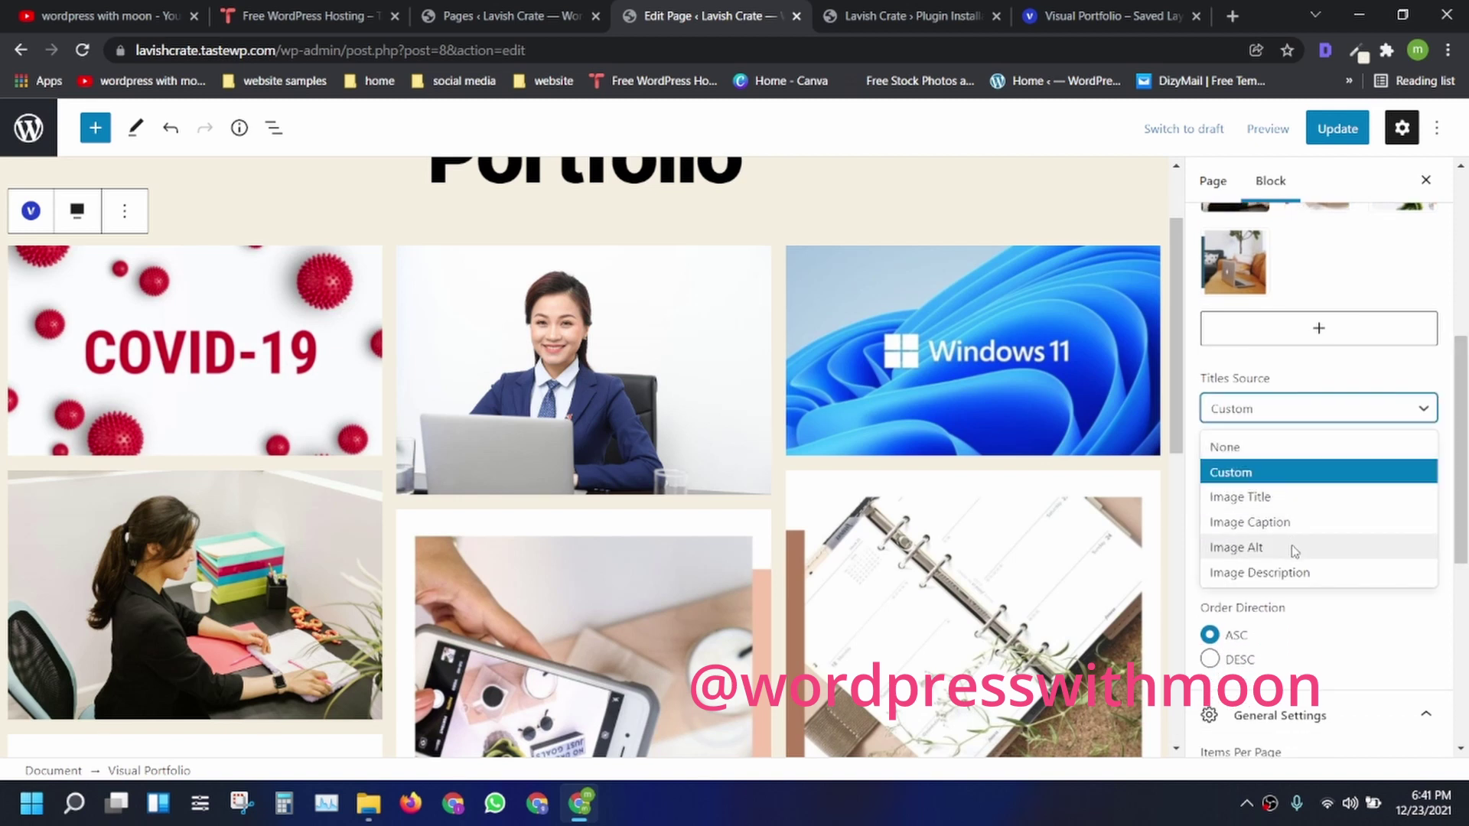
click(1266, 499)
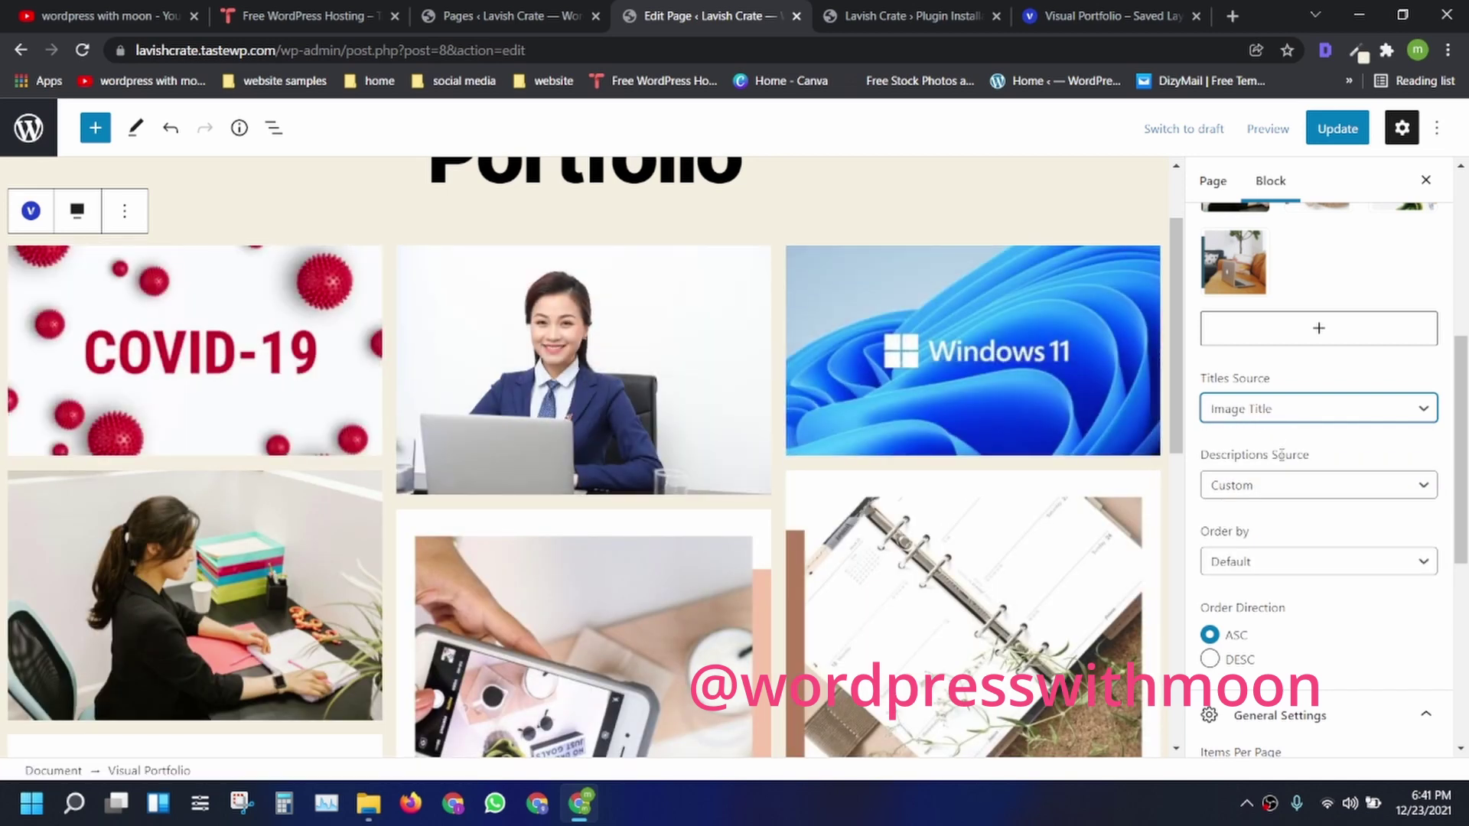
click(1286, 484)
click(1286, 488)
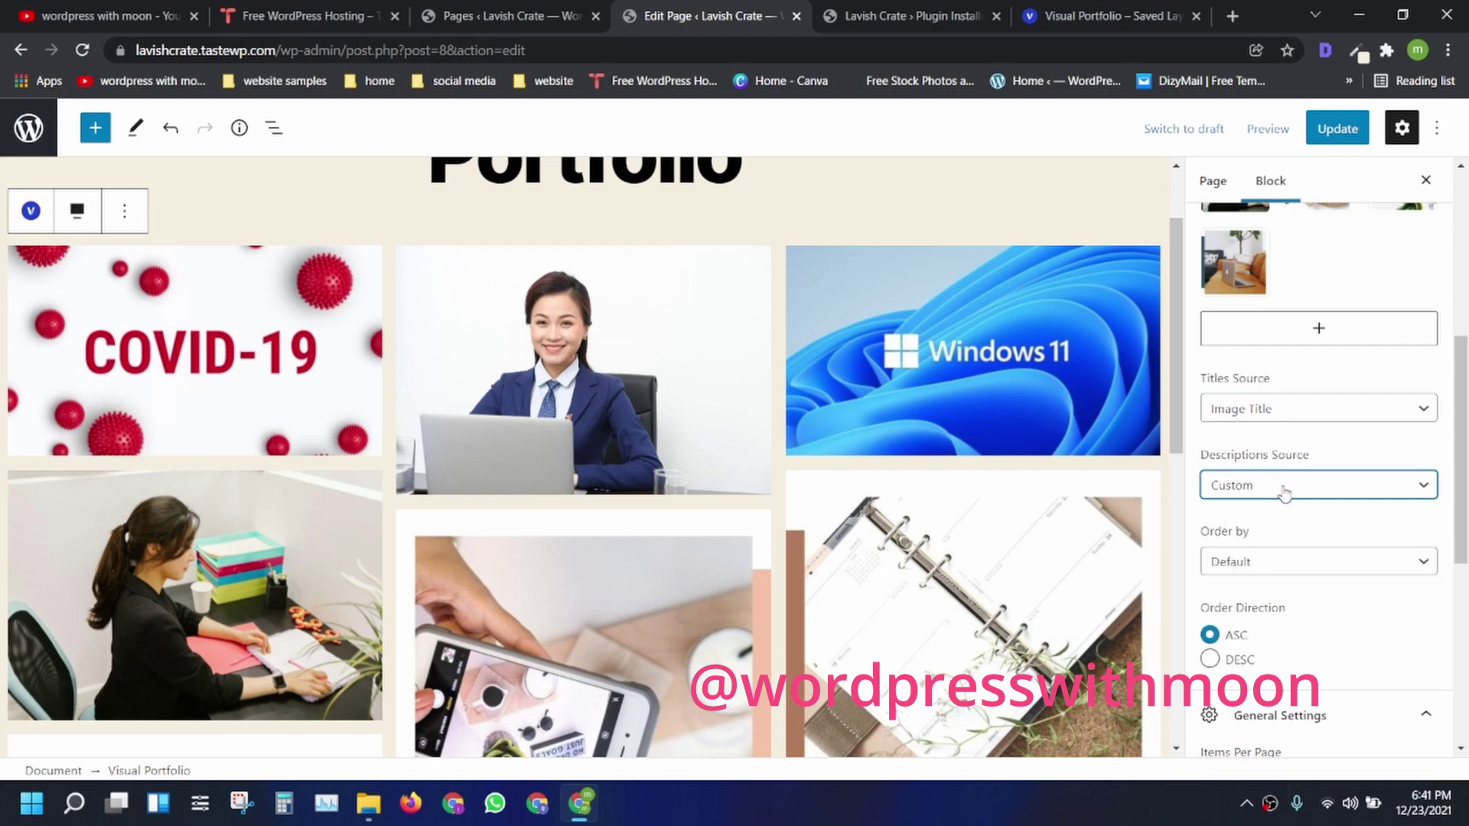
click(1277, 566)
click(1277, 568)
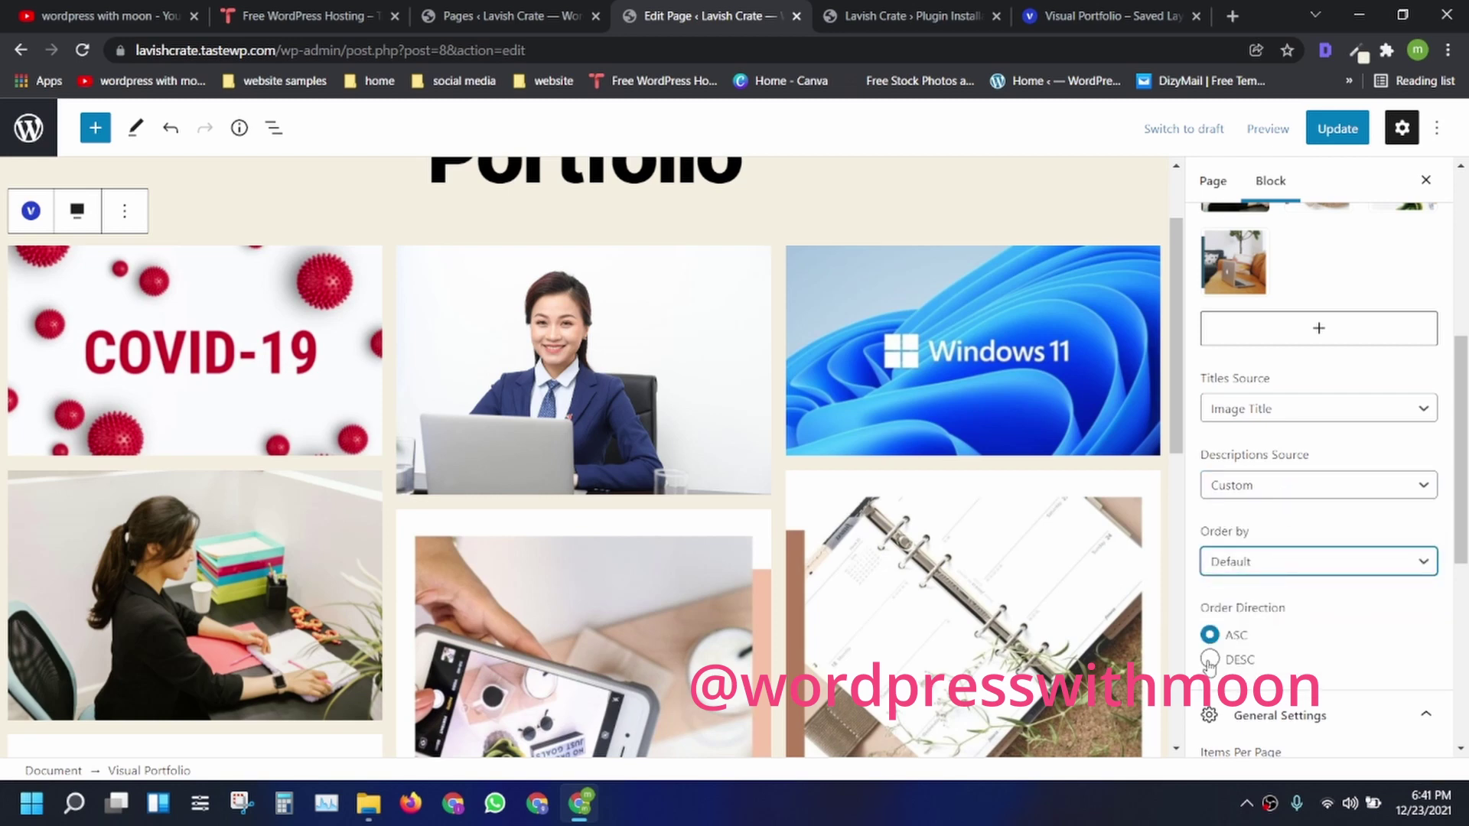
Expand the gallery's Layout and Items Style settings panels
scroll(1316, 536, down, 3)
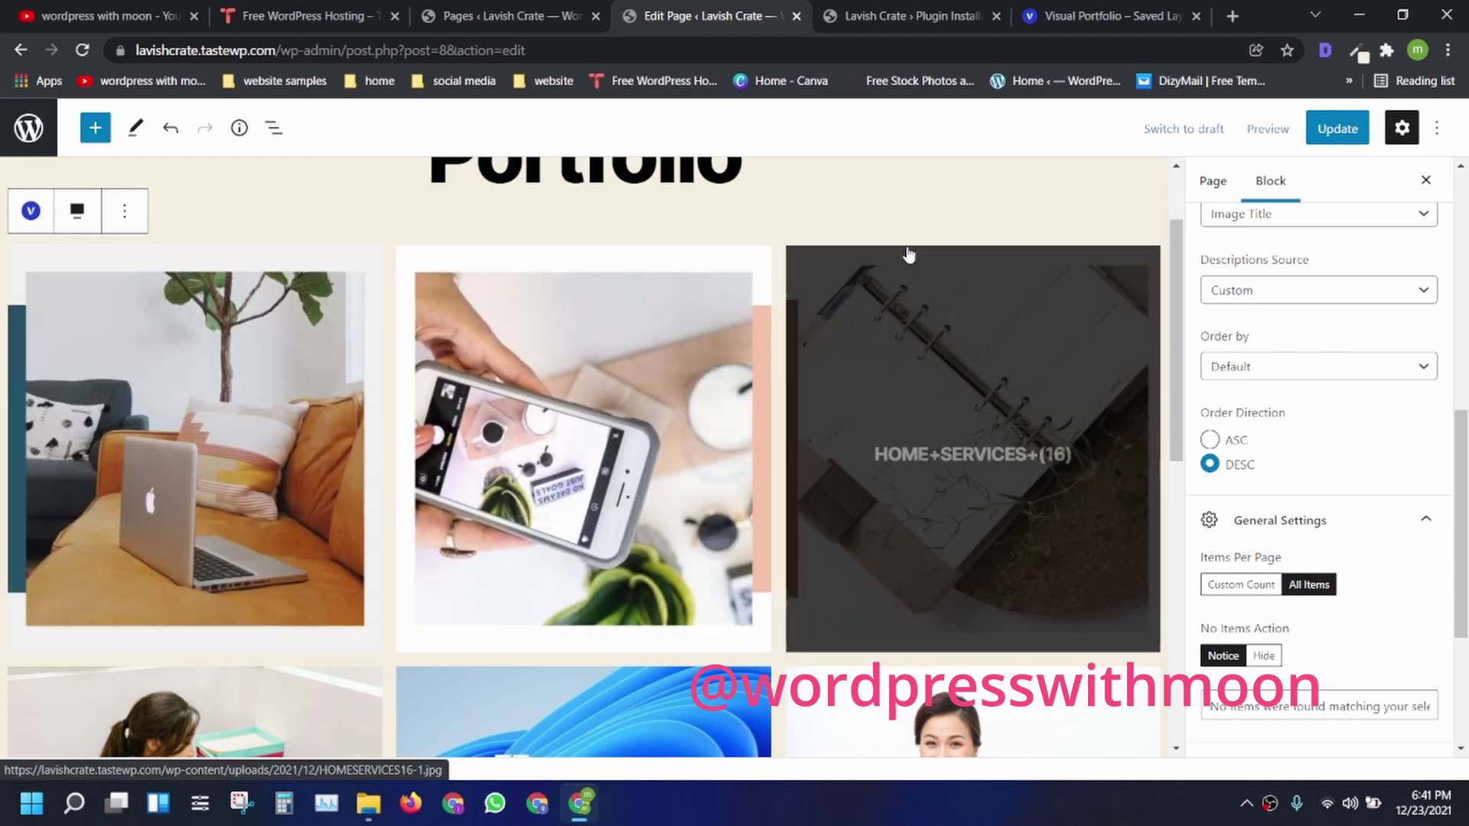
drag(1467, 430, 1467, 574)
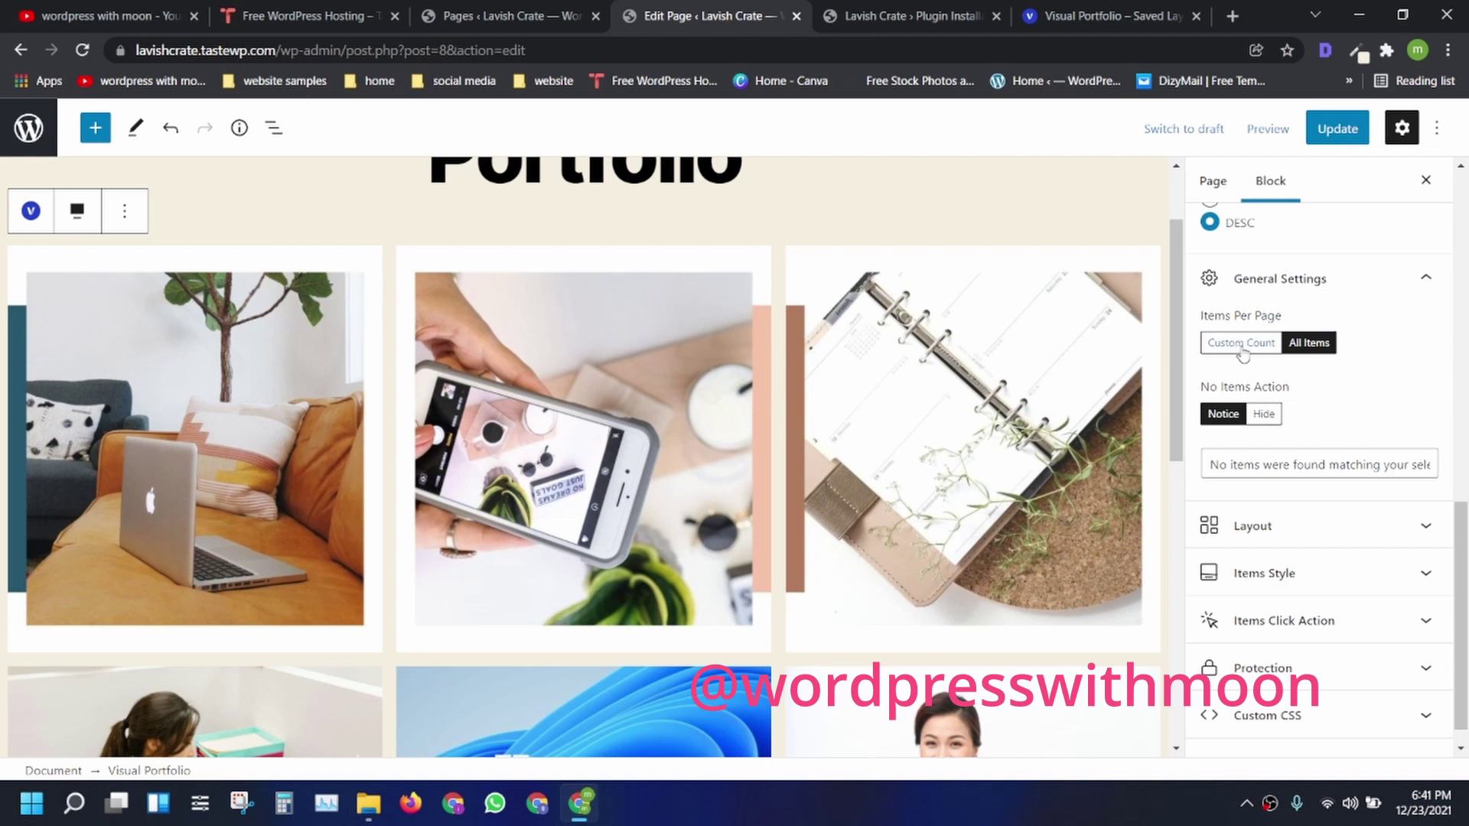
click(1320, 525)
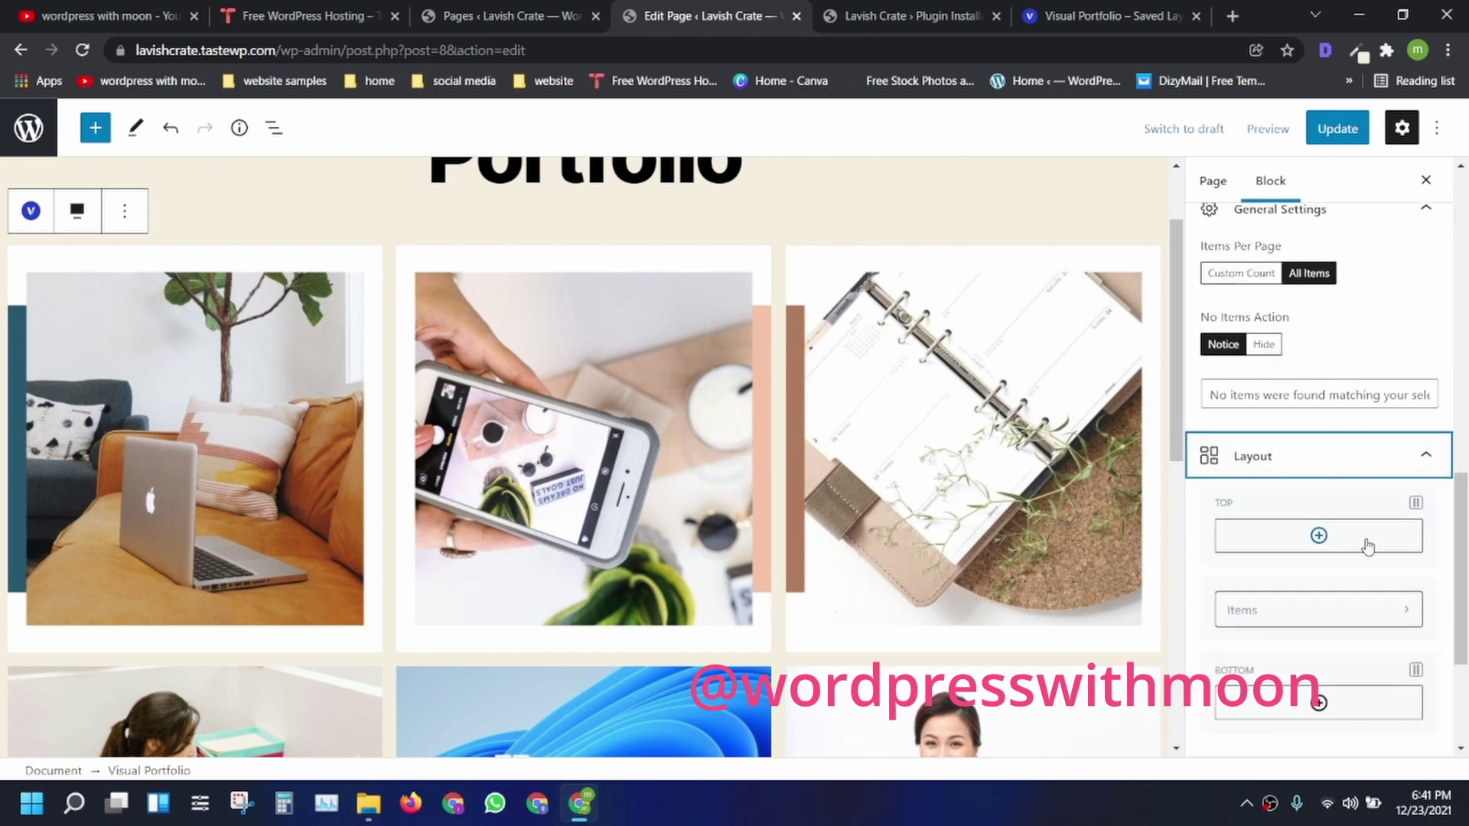
scroll(1318, 702, down, 3)
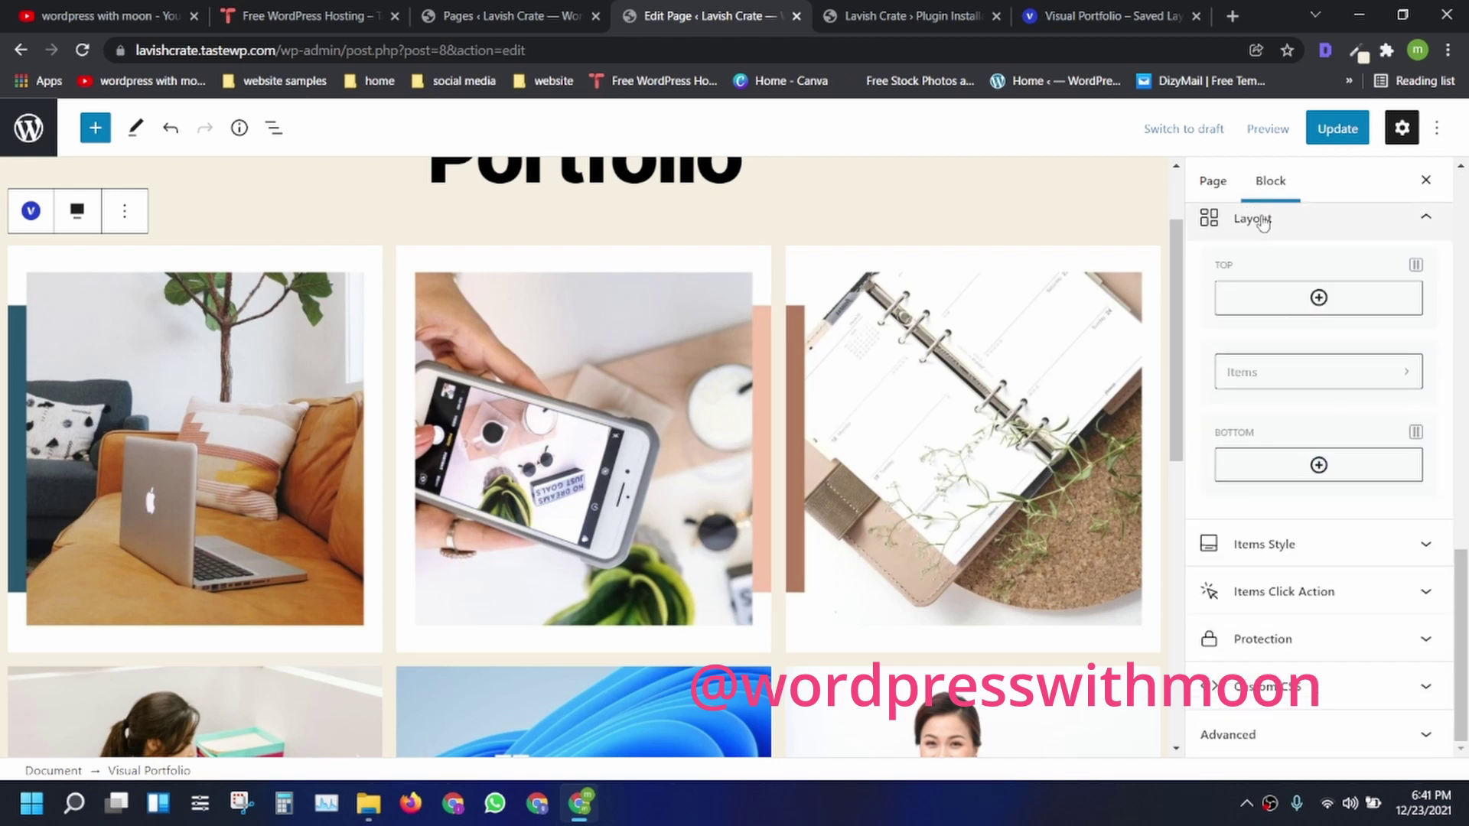
click(1318, 298)
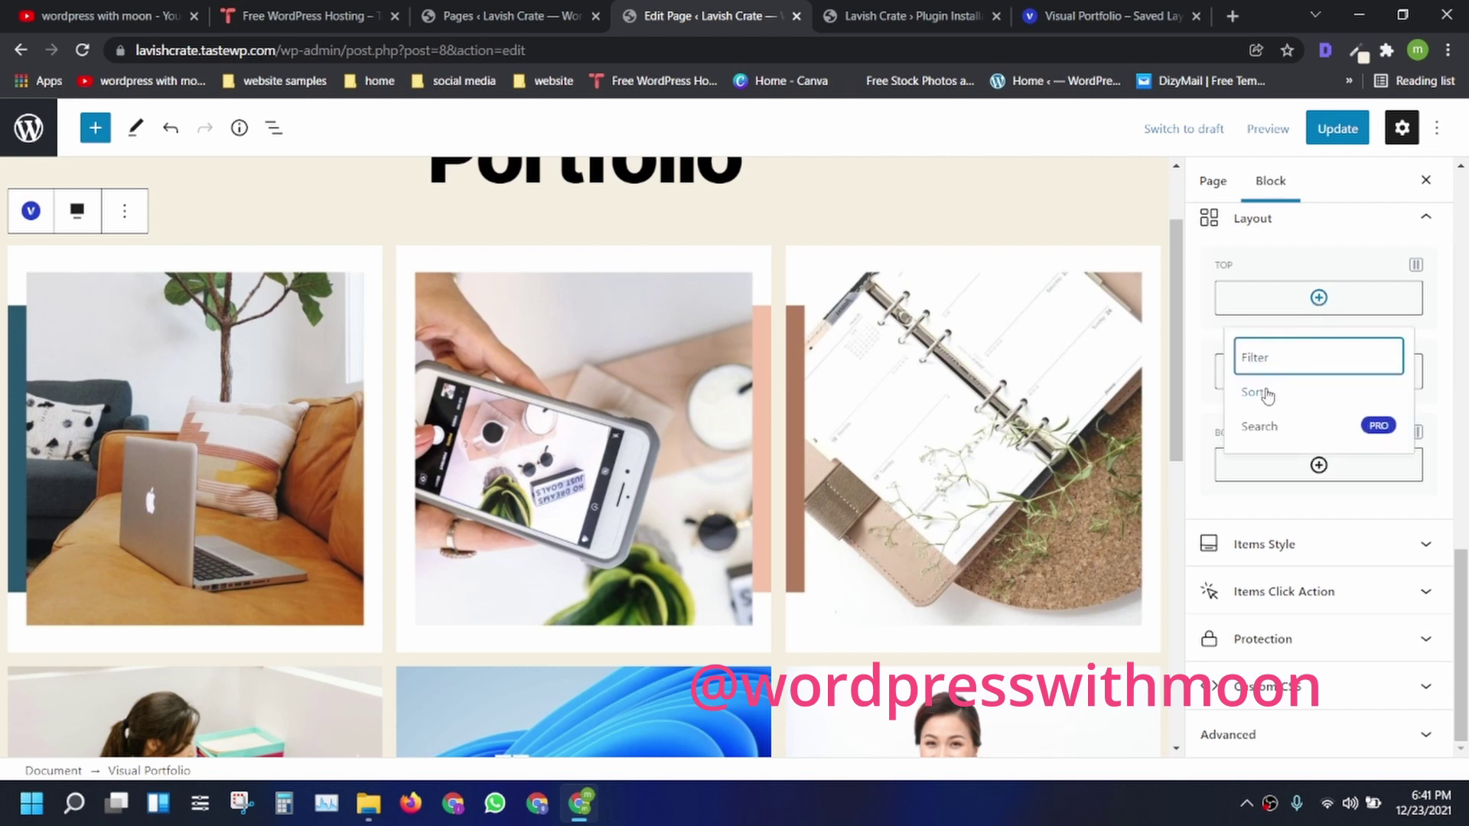
click(1201, 342)
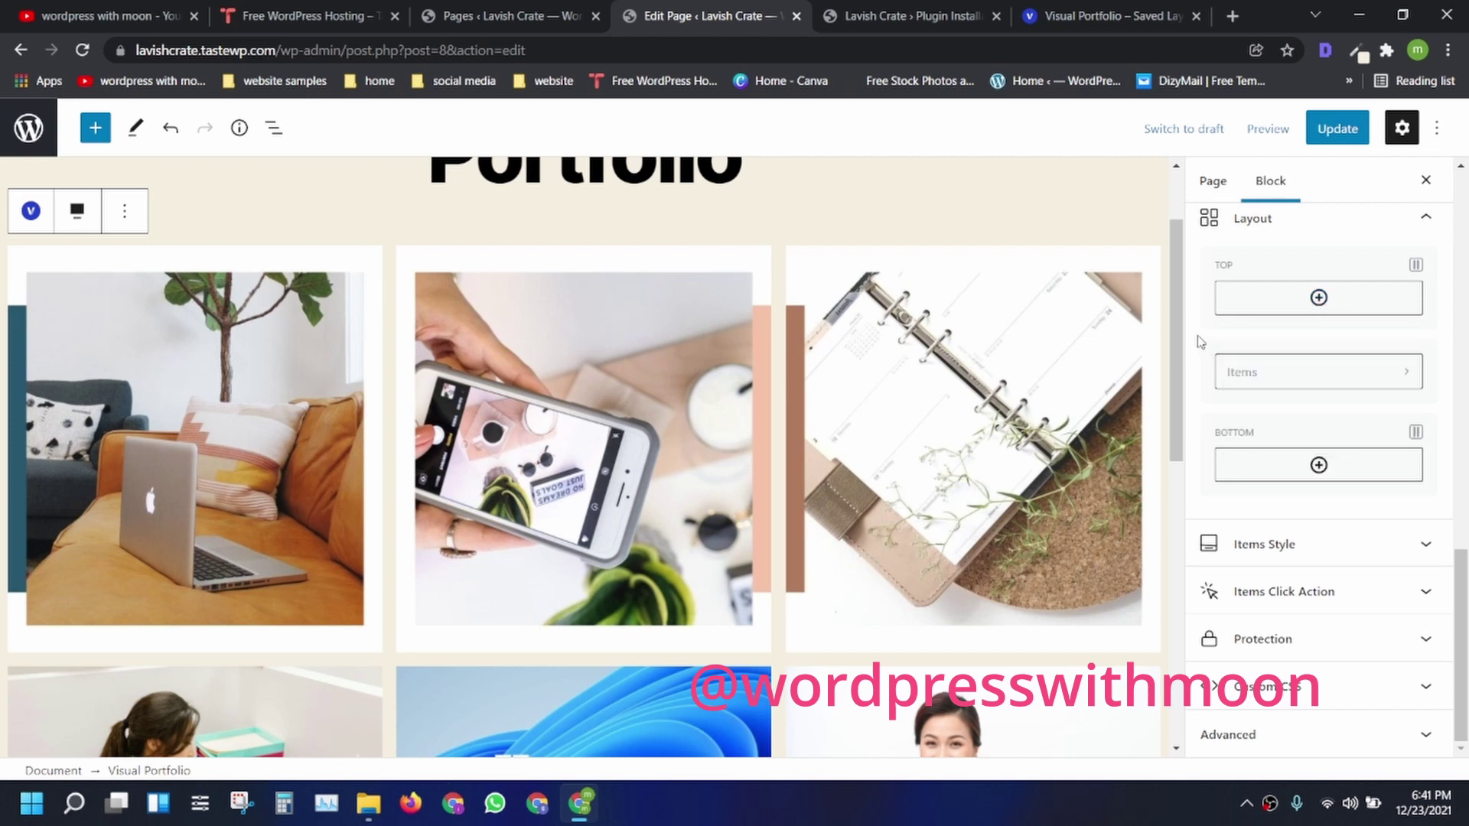
click(1408, 544)
Try the Fade, Fly and Emerge item styles, settling on Fly
scroll(1430, 497, down, 5)
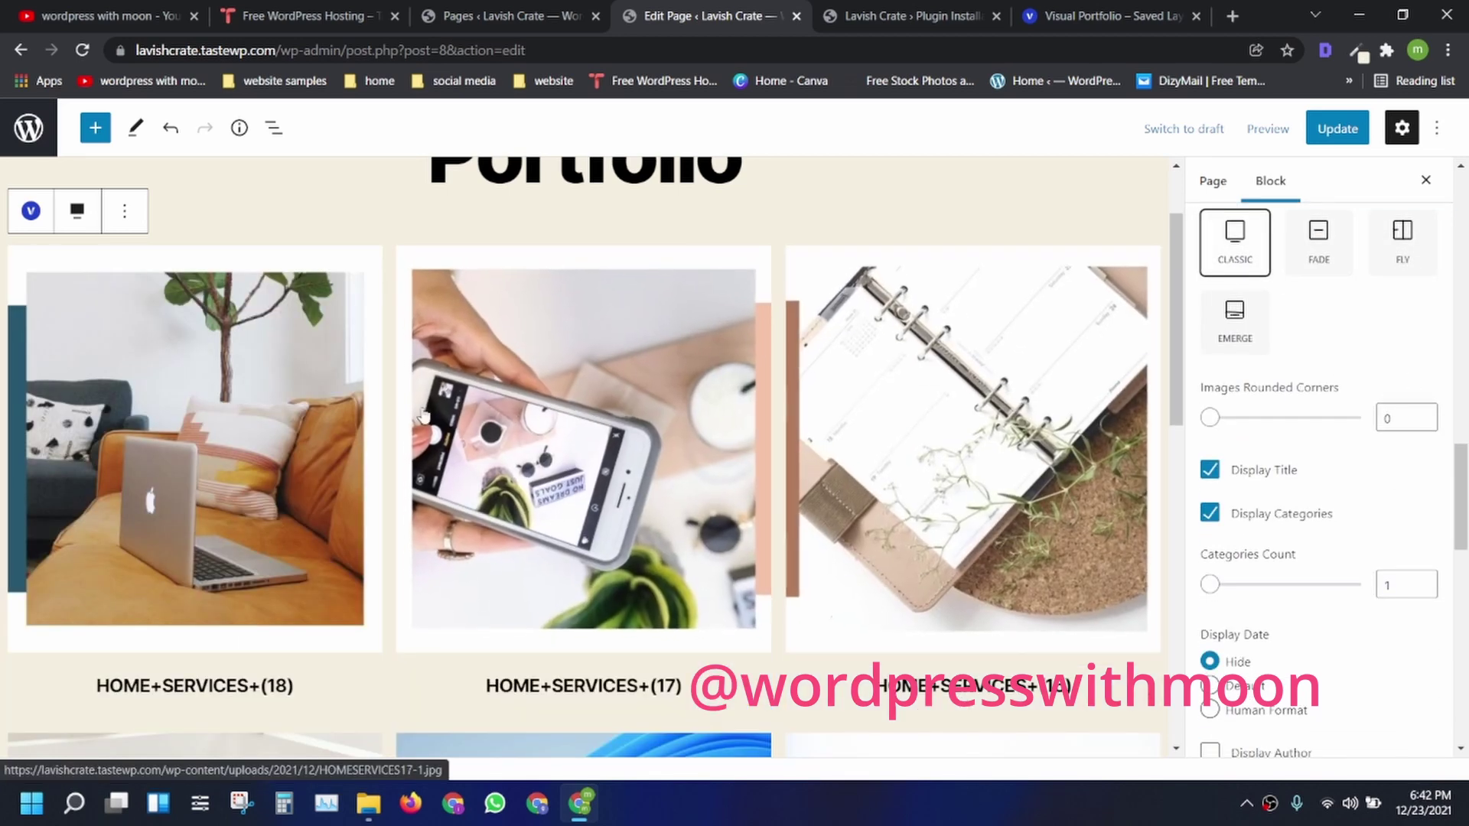
click(1318, 242)
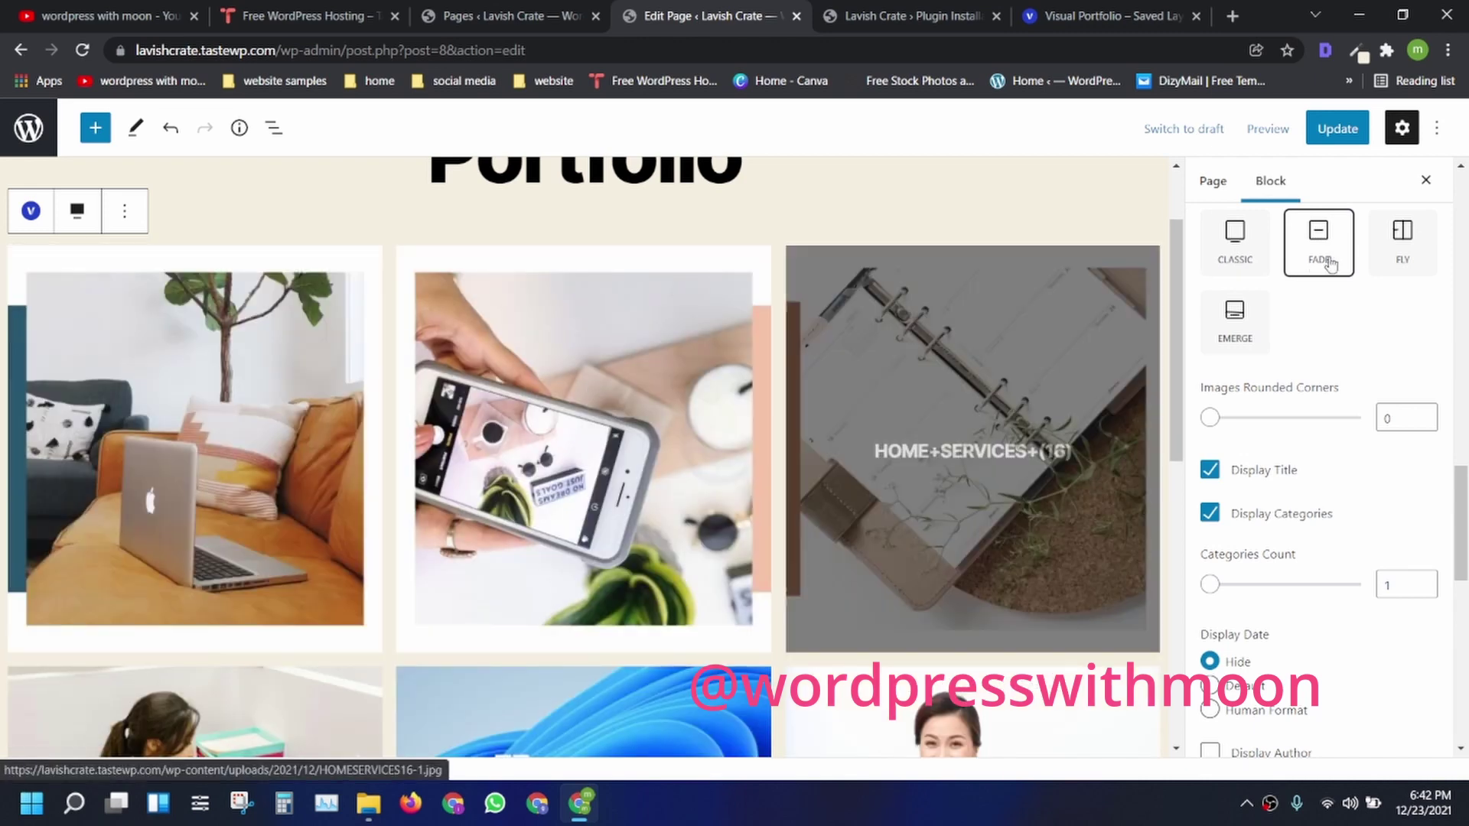
click(1402, 241)
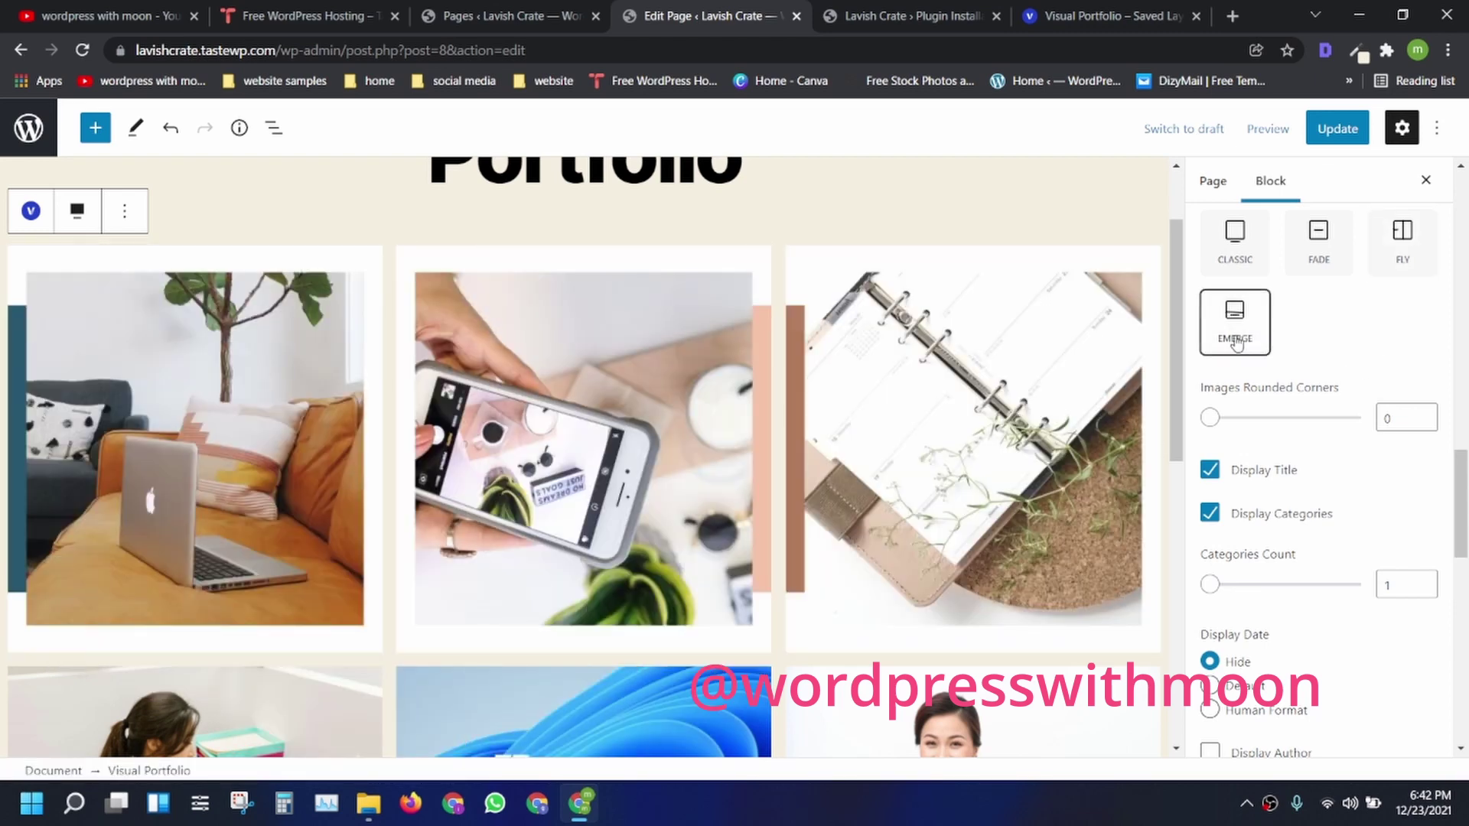
click(1235, 339)
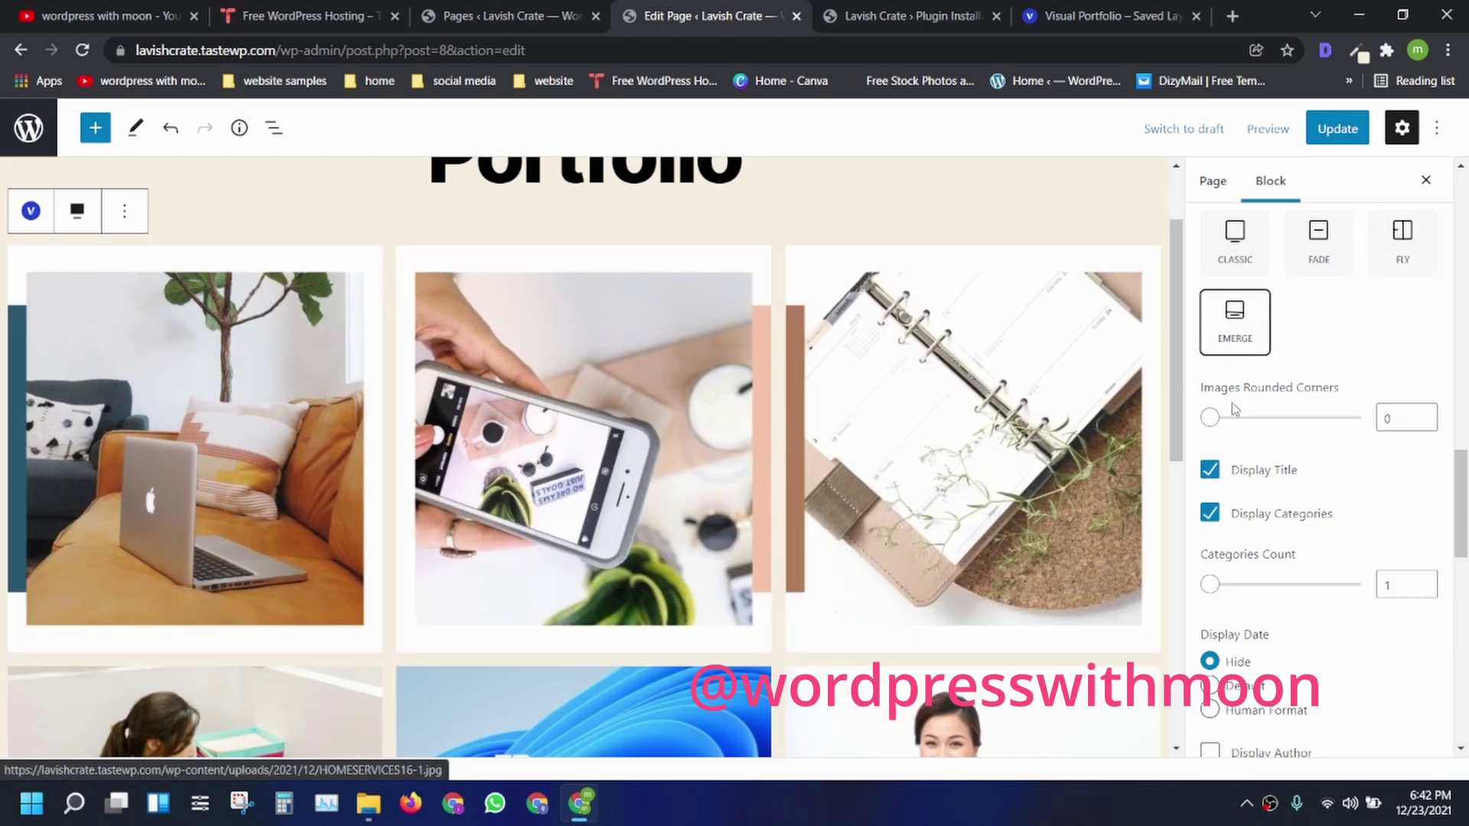
click(1399, 266)
Round the gallery image corners to 24 and keep category labels shown
scroll(1247, 275, down, 2)
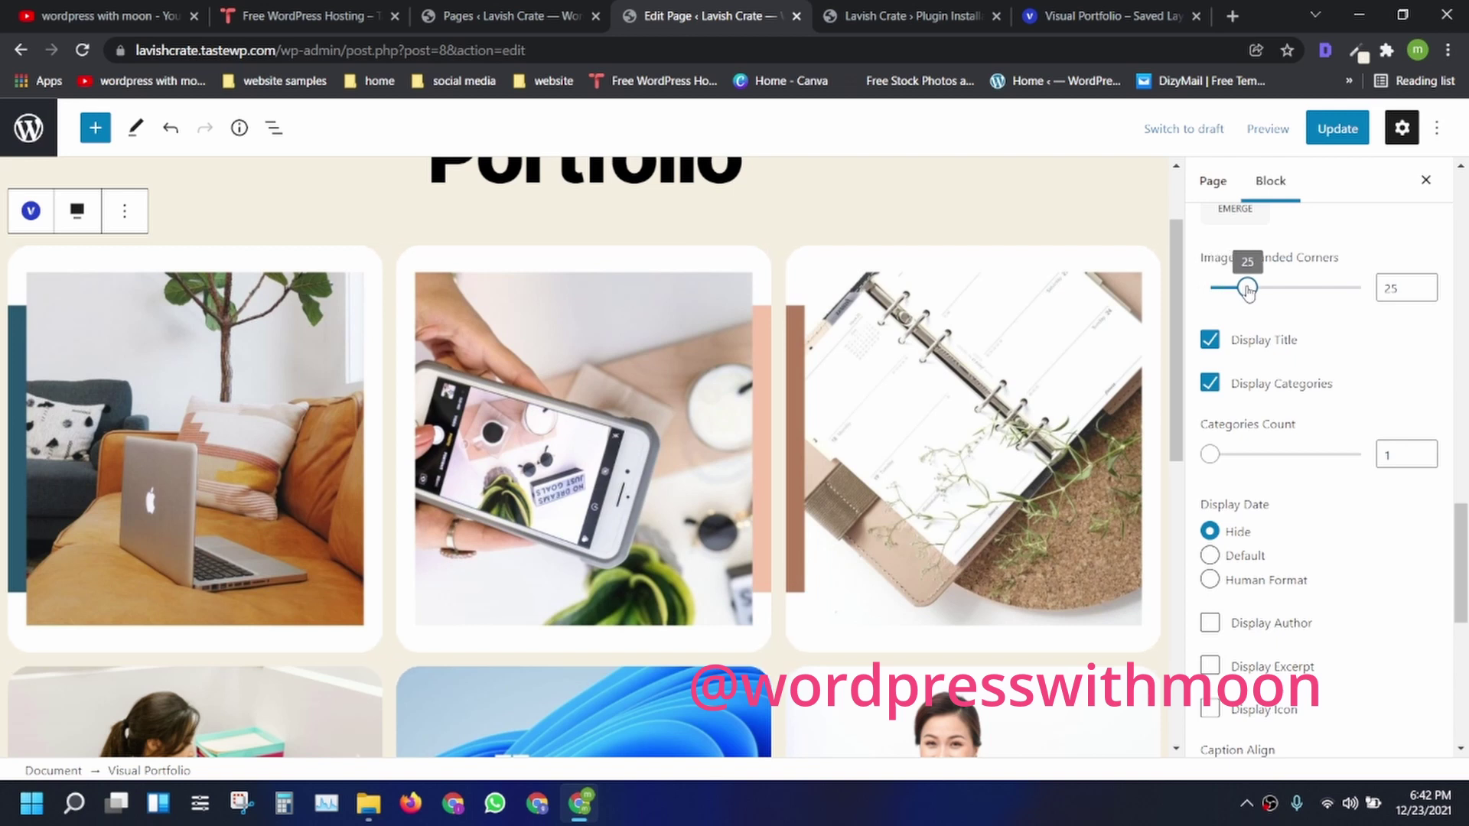
mouse_move(1248, 289)
mouse_down()
mouse_move(1348, 289)
mouse_move(1264, 289)
mouse_up()
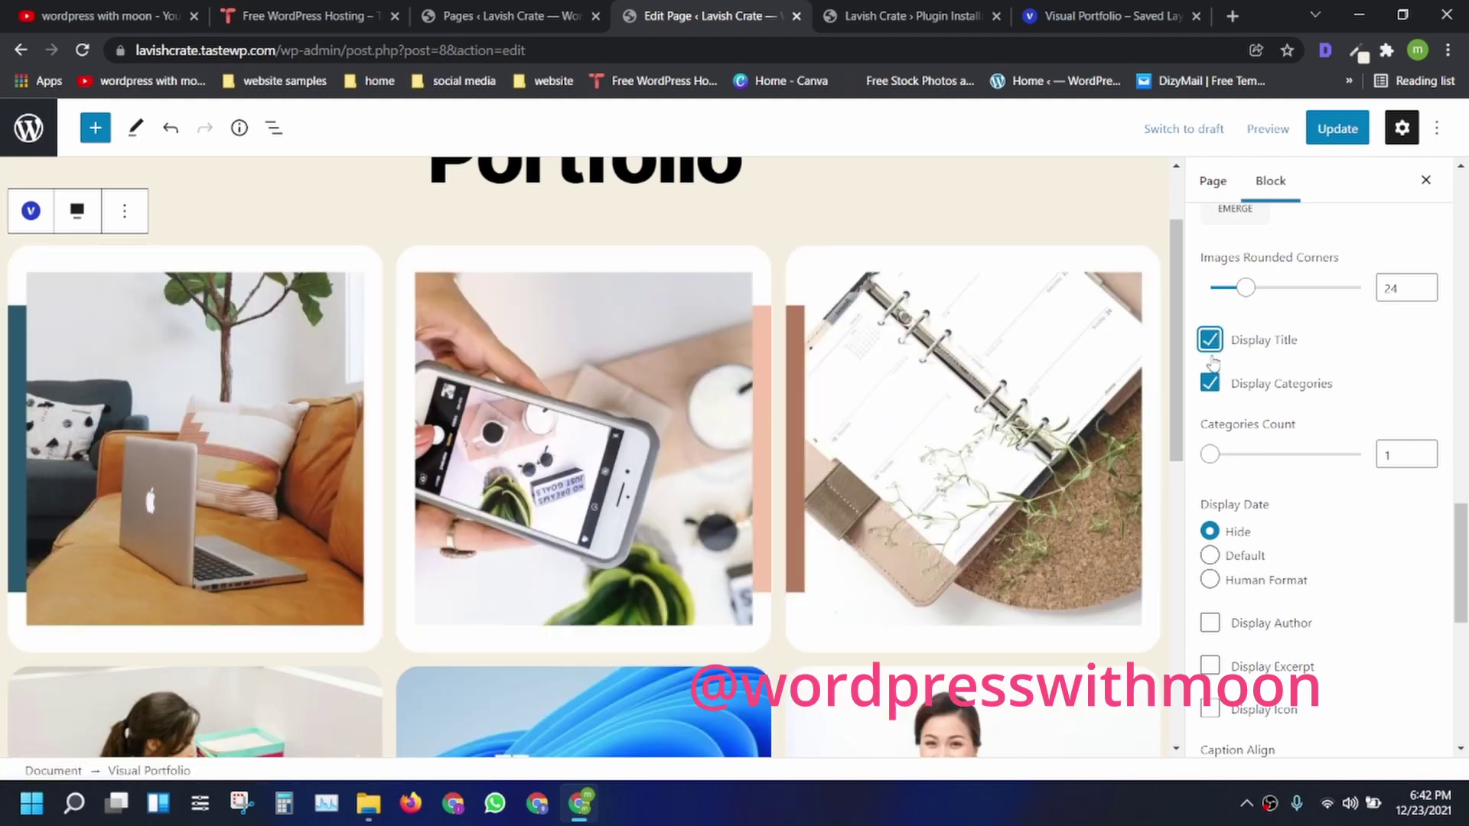
click(1209, 383)
click(1210, 382)
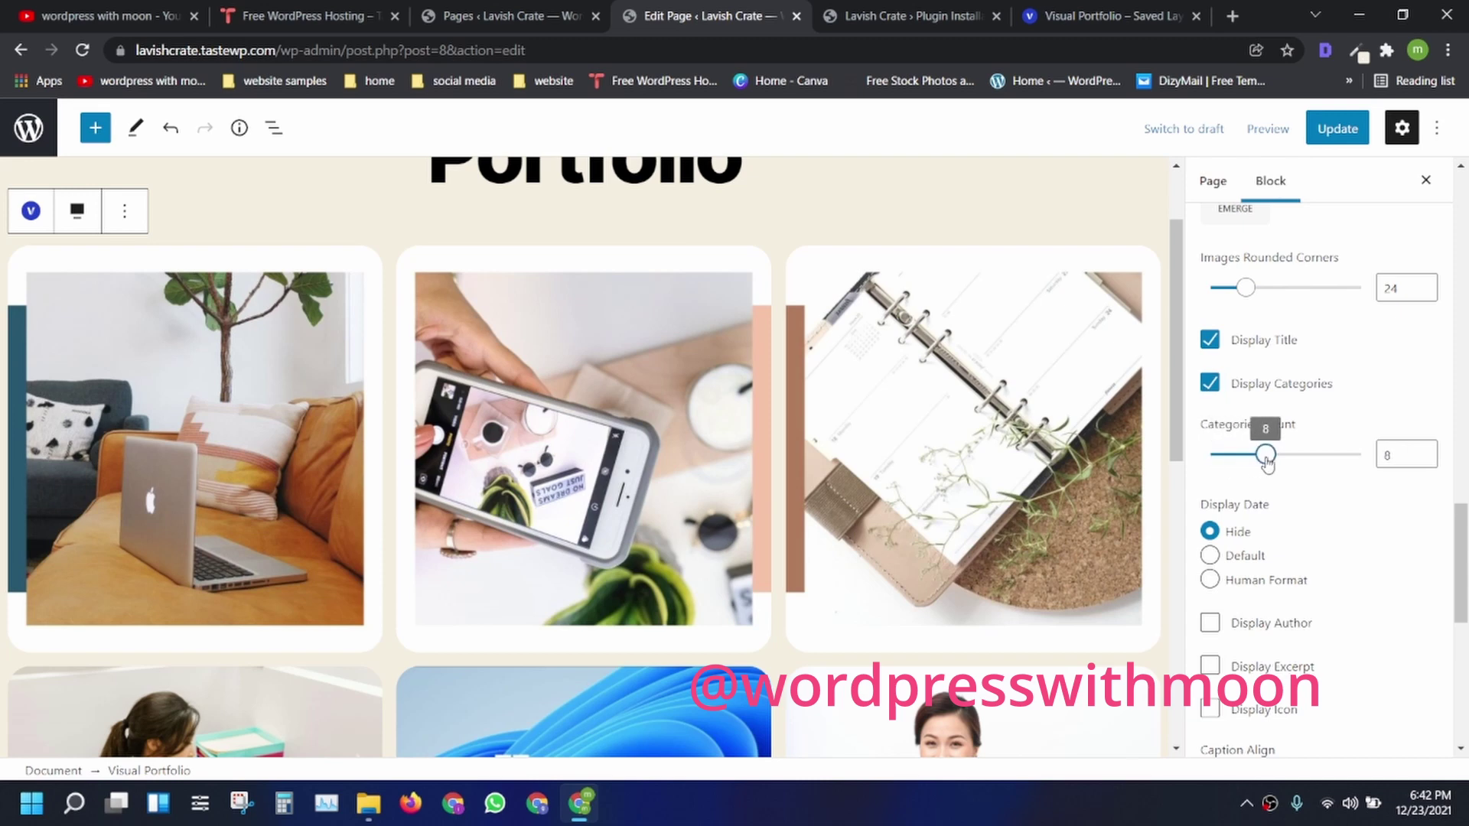
Uncheck Display Icon in captions and expand the Items Click Action settings
scroll(1224, 471, down, 1)
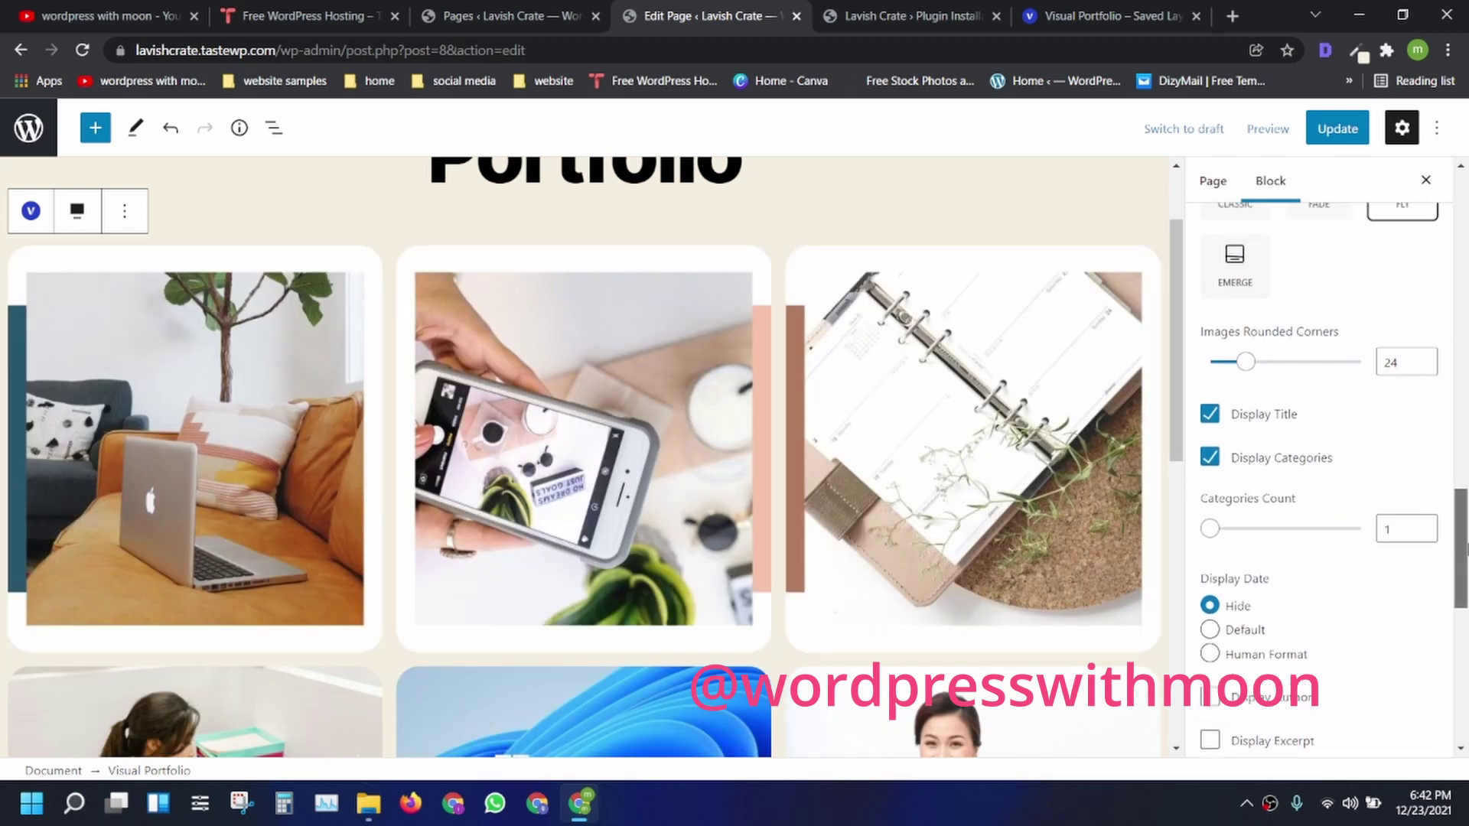
scroll(1316, 459, down, 1)
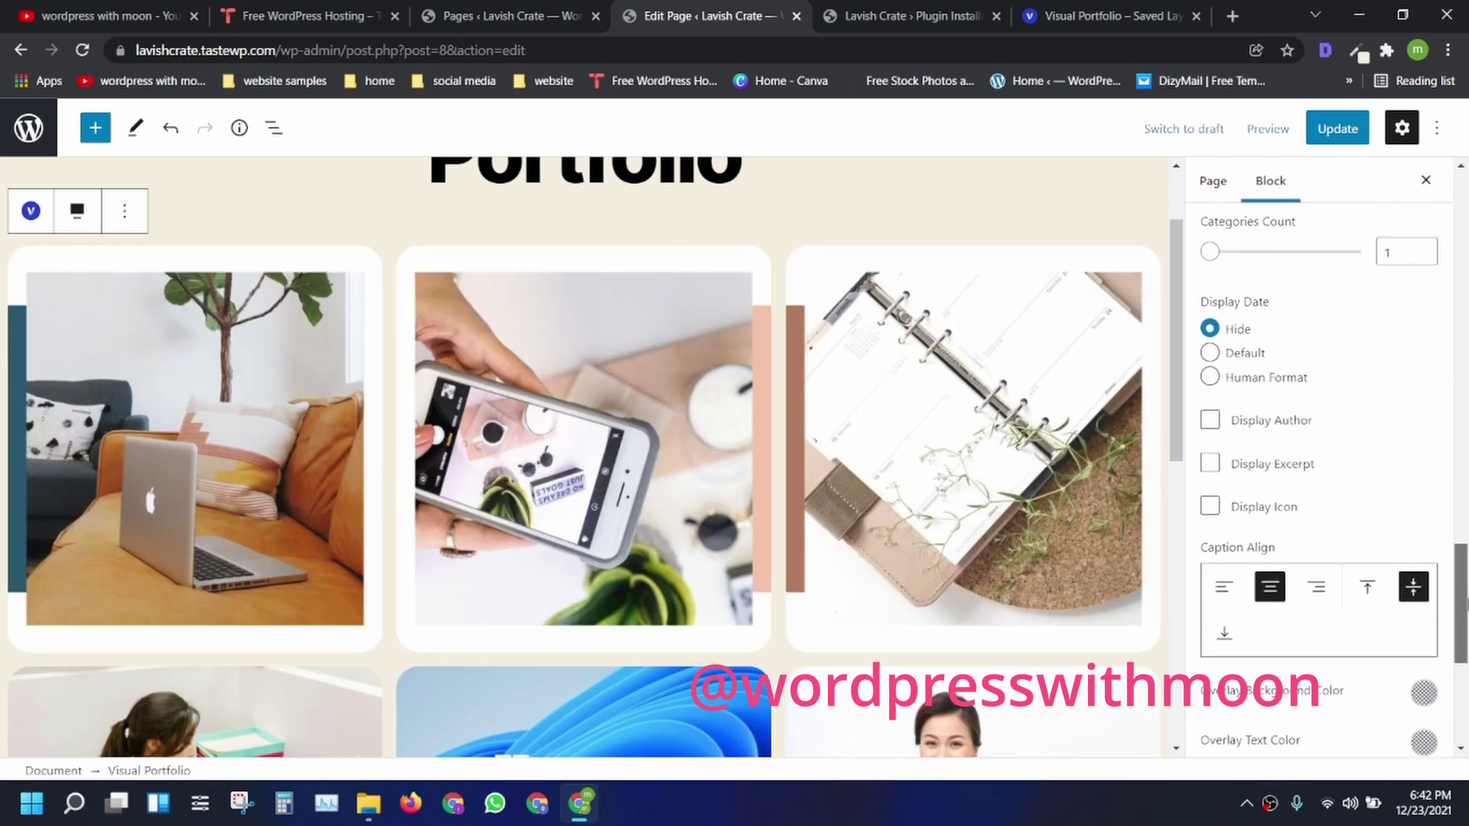
scroll(1338, 503, down, 1)
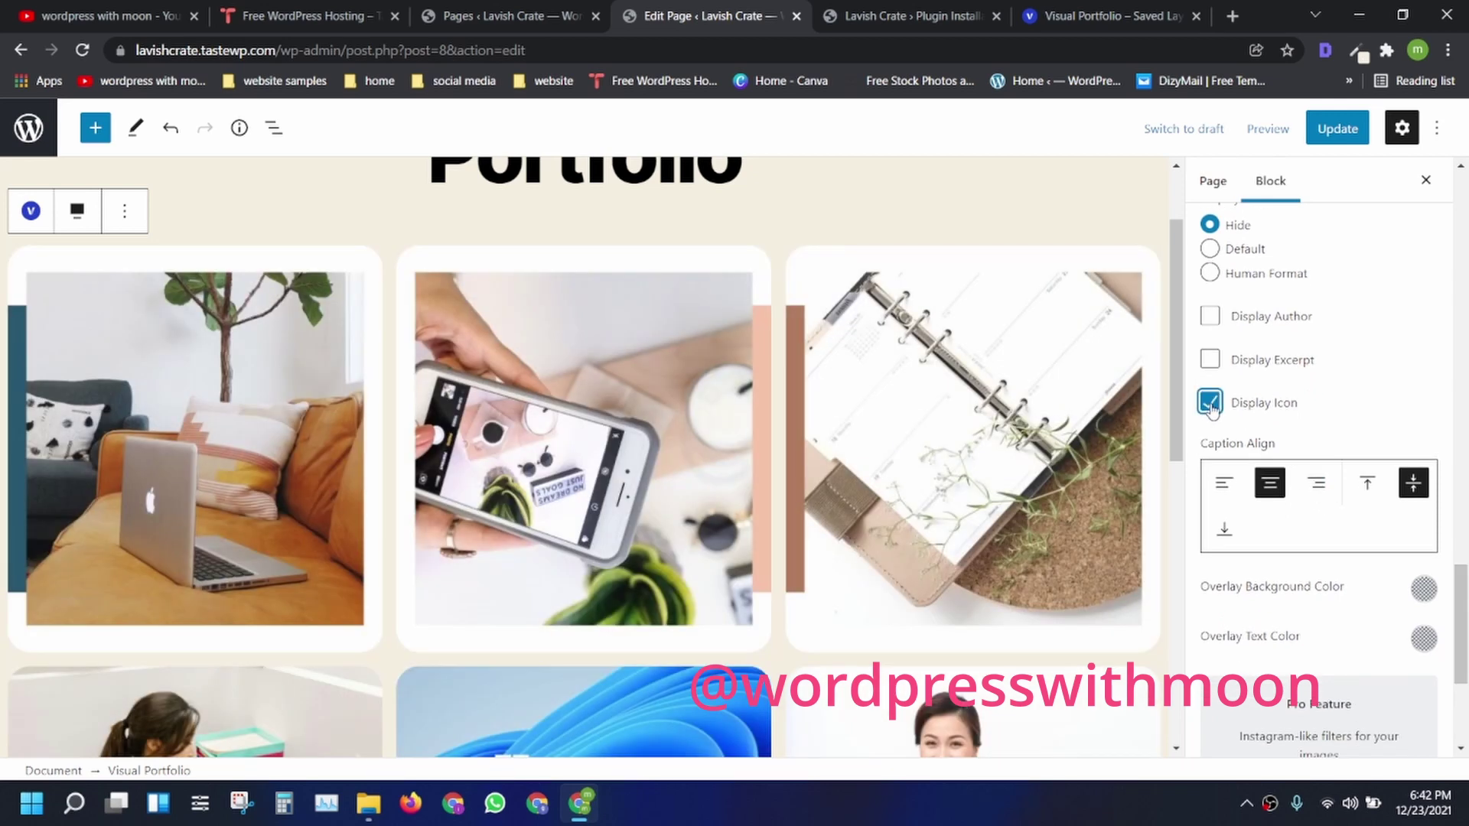
click(1210, 402)
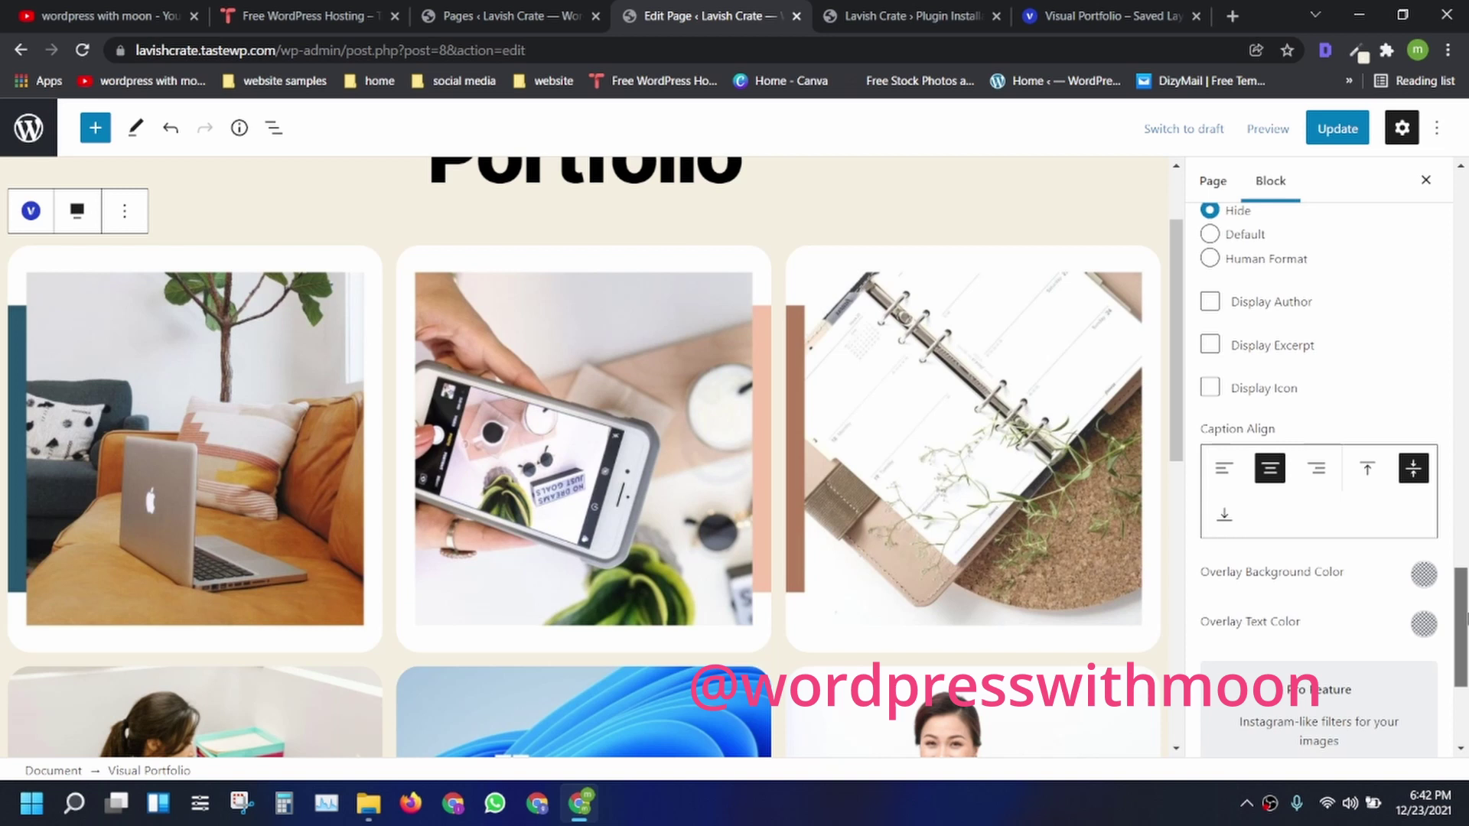
drag(1462, 596, 1464, 674)
click(1375, 600)
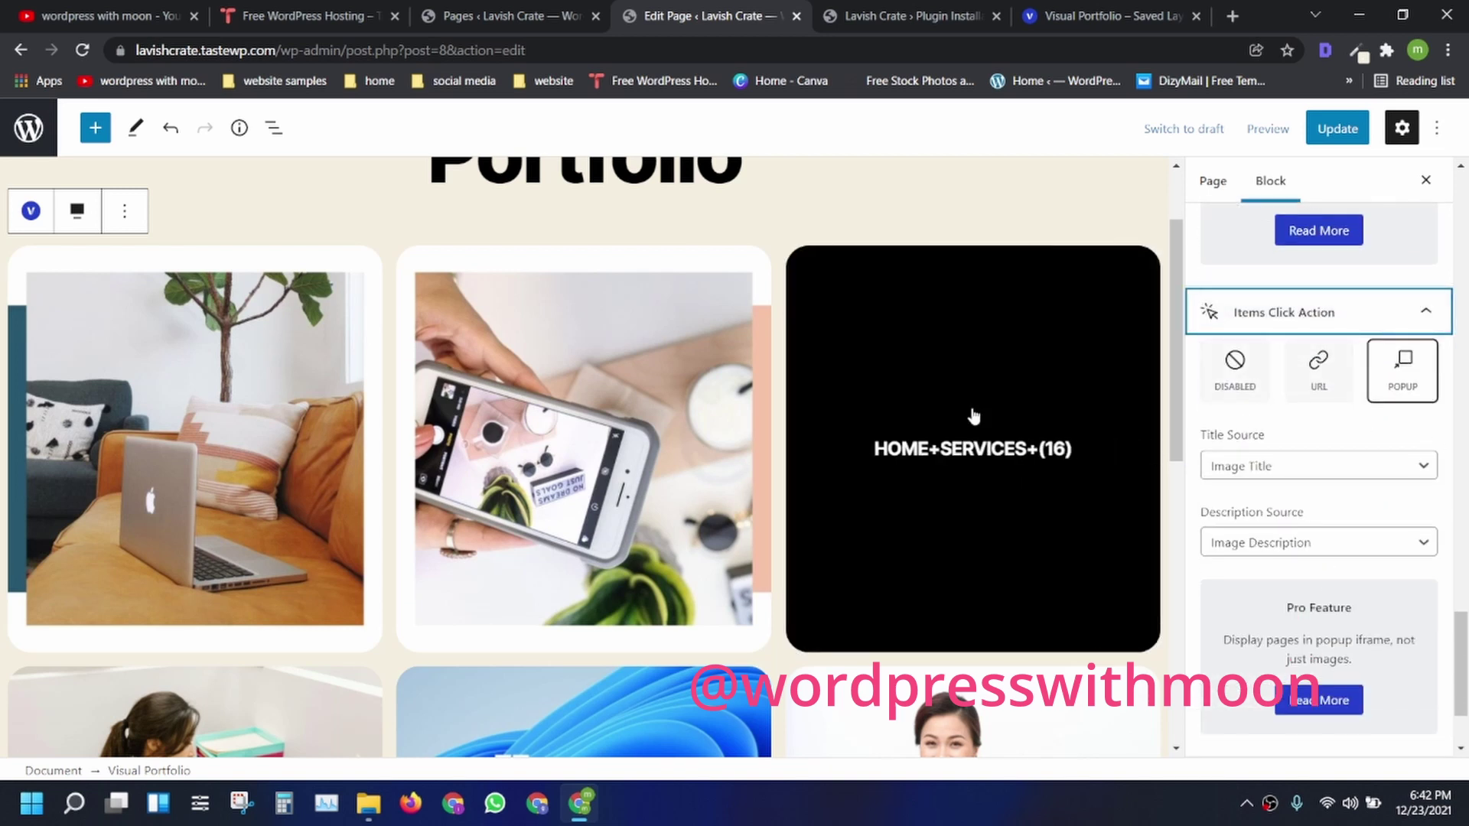
Set the item click action to Popup after trying URL, then collapse the panel
click(1314, 375)
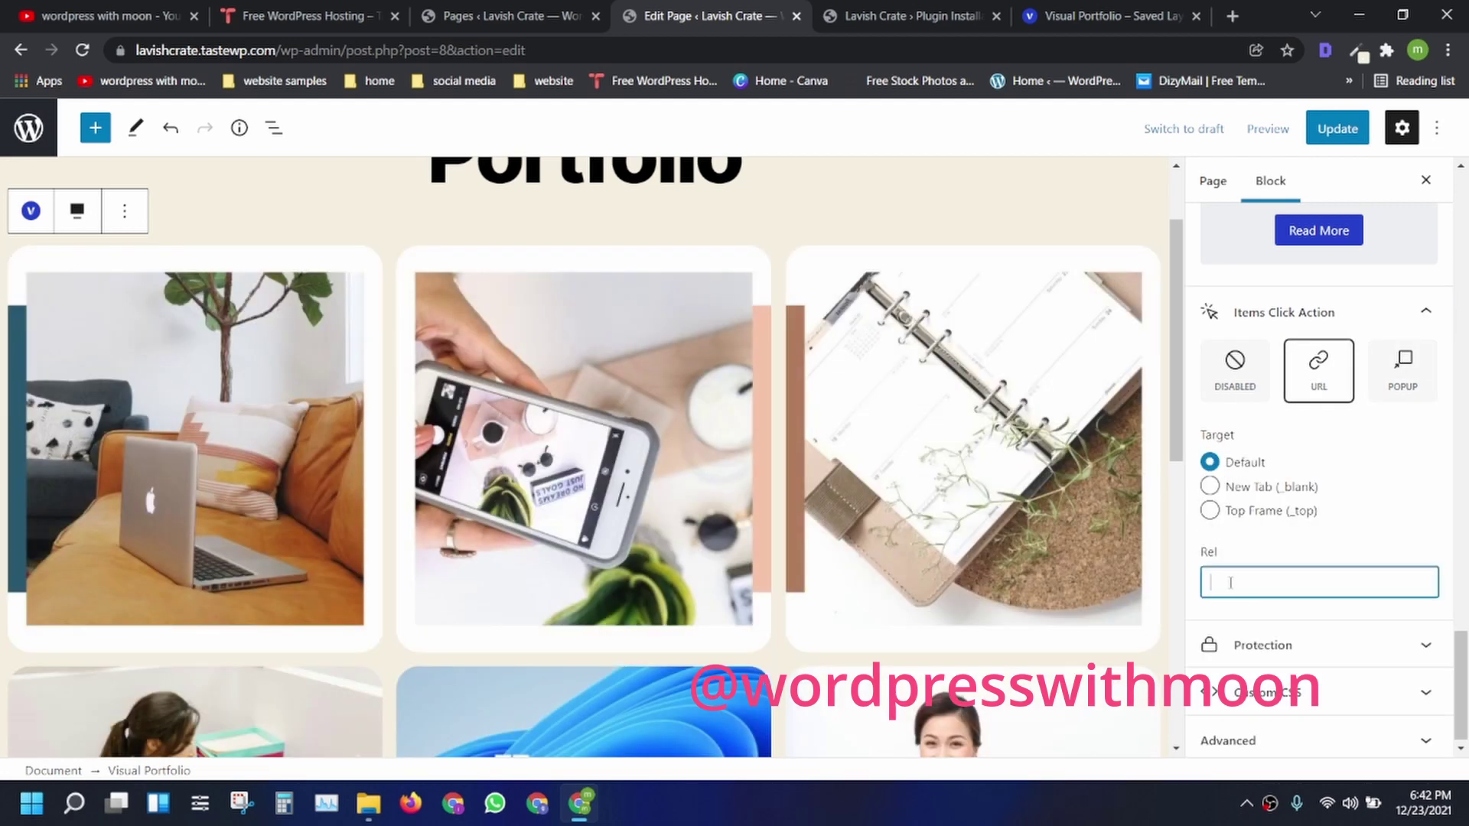
click(1406, 379)
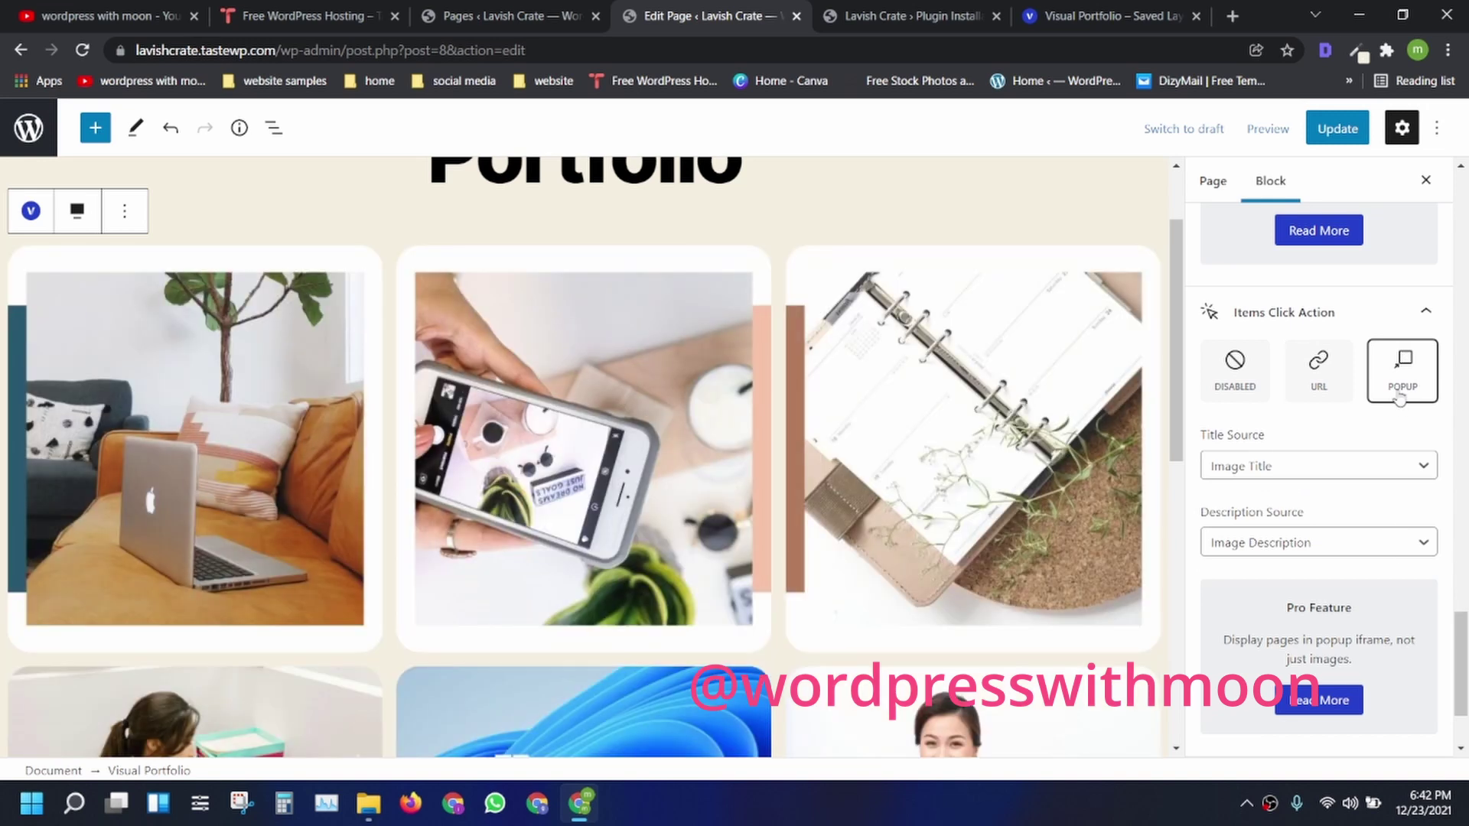
click(1410, 322)
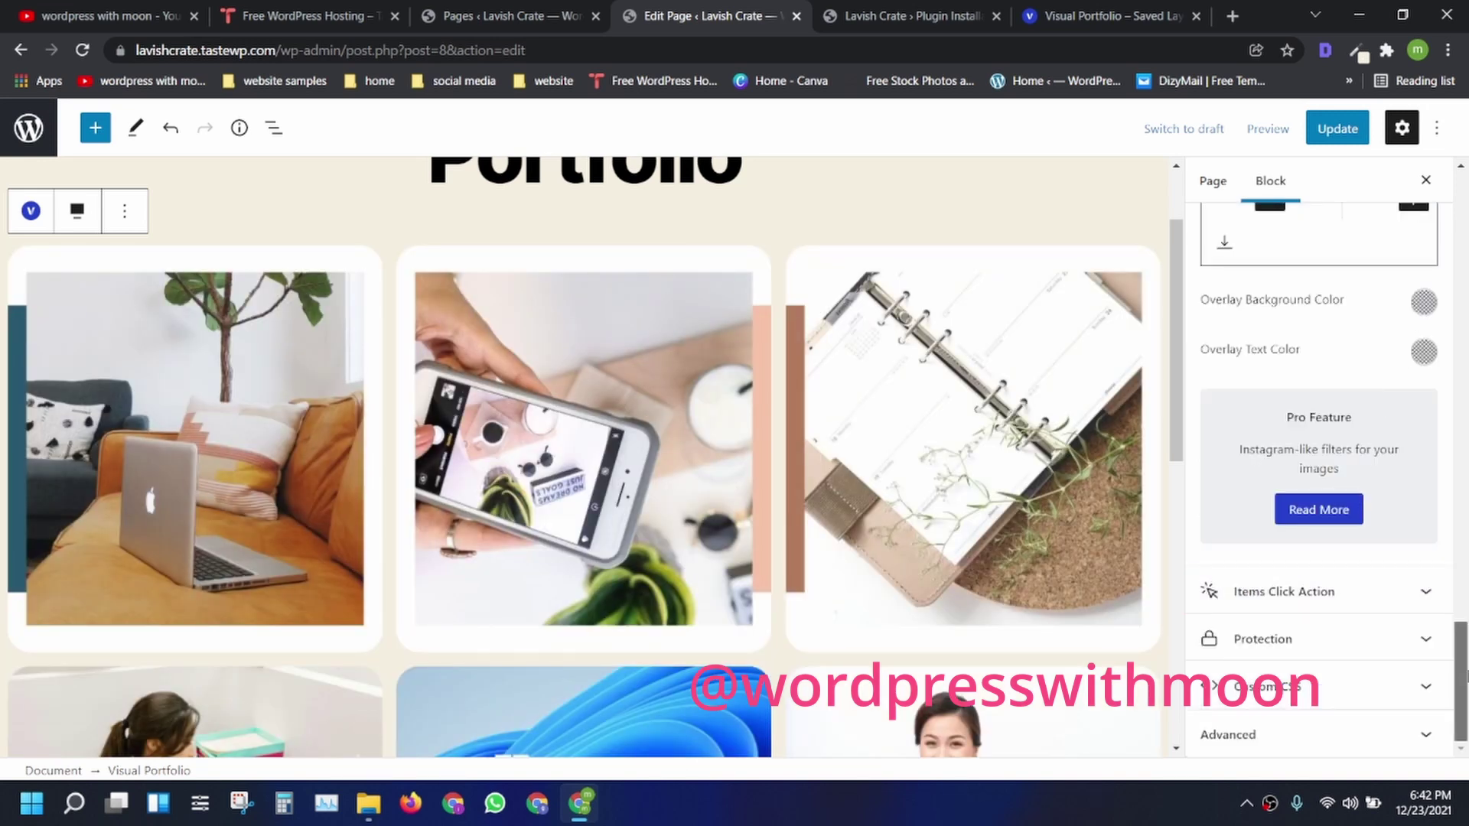
Expand the Protection settings and look over the Pro options
click(1322, 639)
scroll(1467, 574, up, 5)
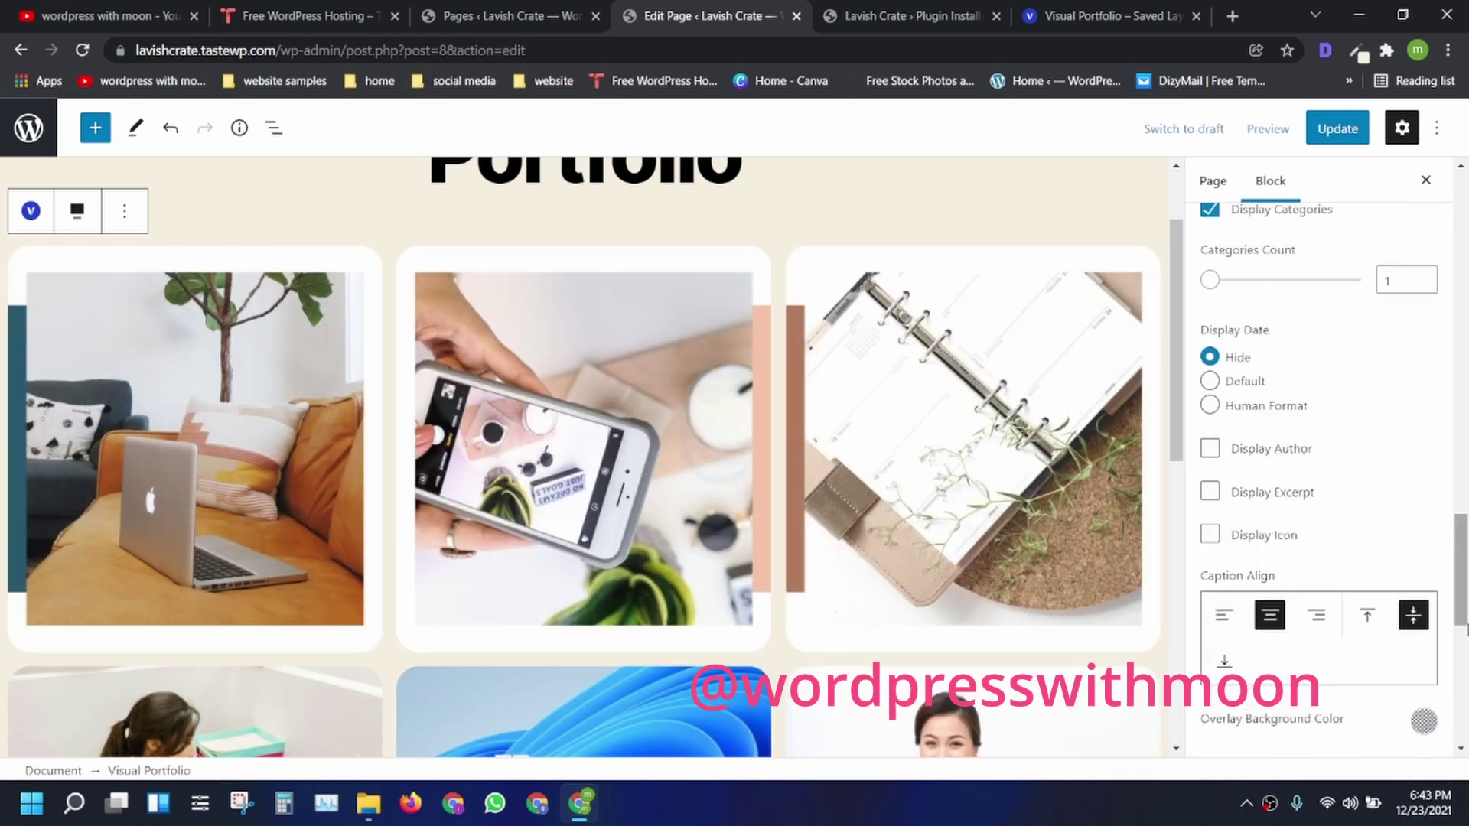
scroll(1467, 551, up, 6)
scroll(1462, 480, down, 12)
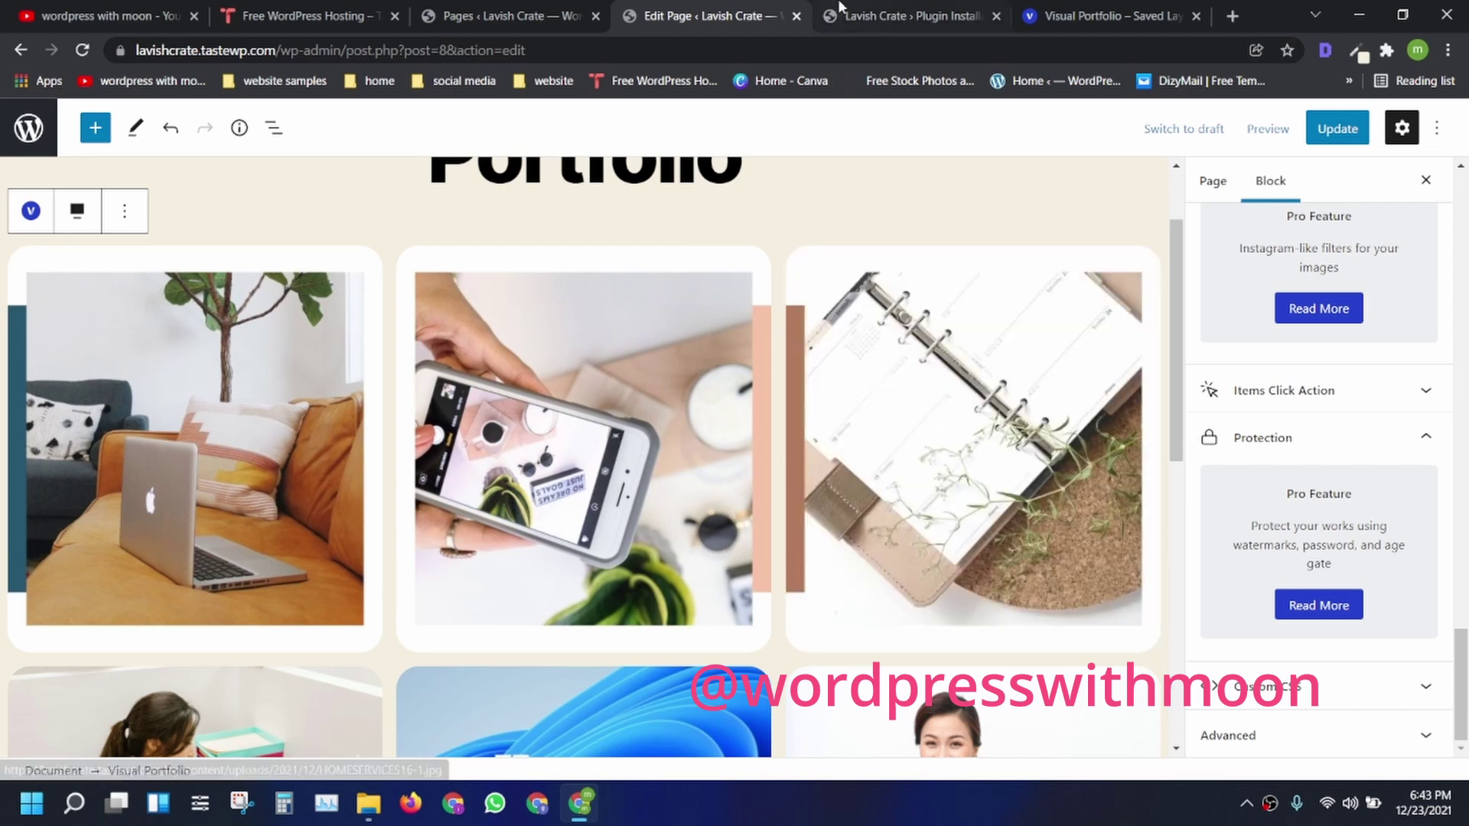
click(464, 10)
click(749, 10)
click(1104, 9)
drag(1465, 241, 1466, 305)
click(674, 15)
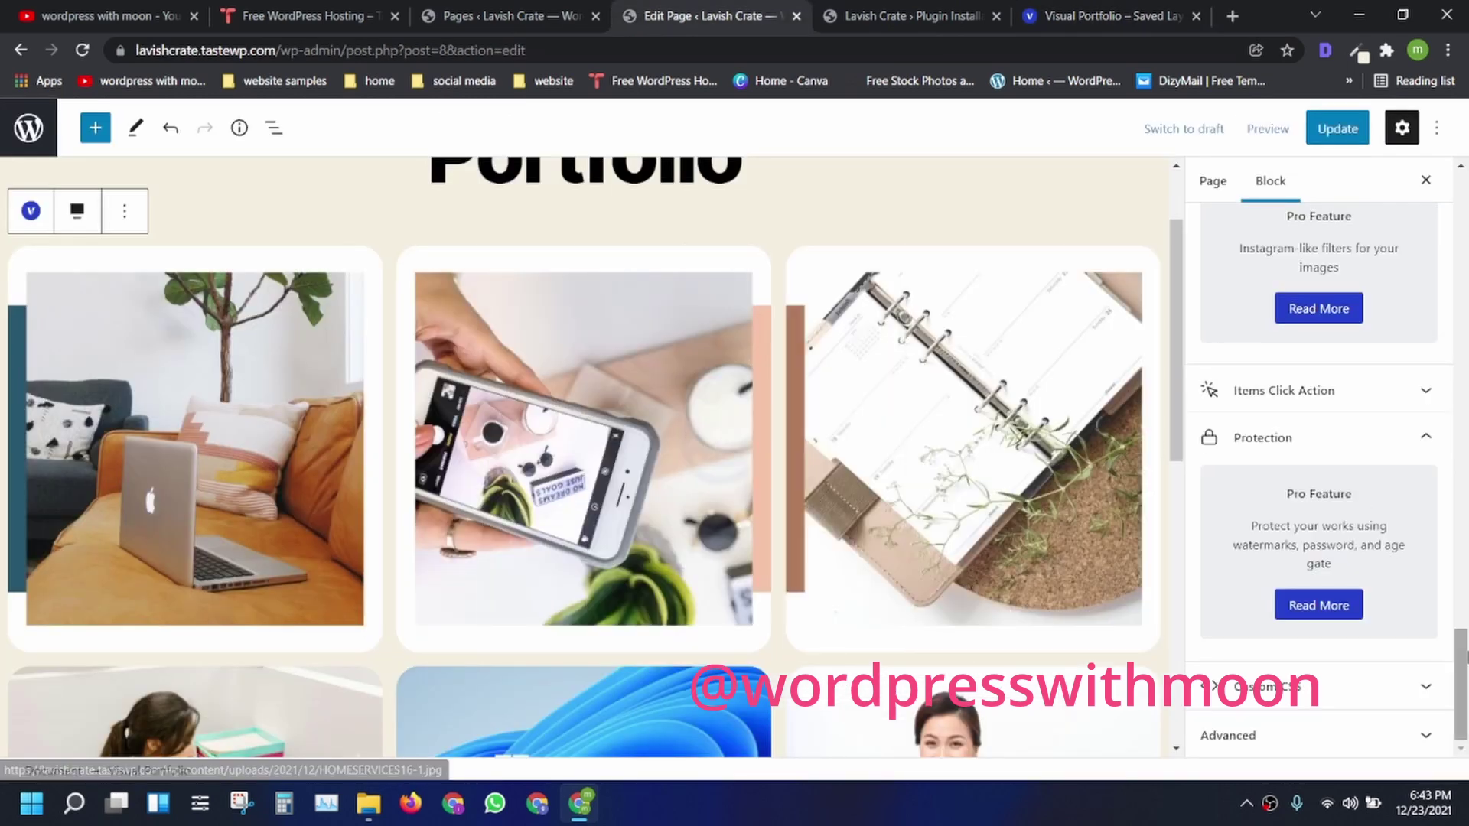
click(1332, 672)
drag(1303, 641, 1256, 553)
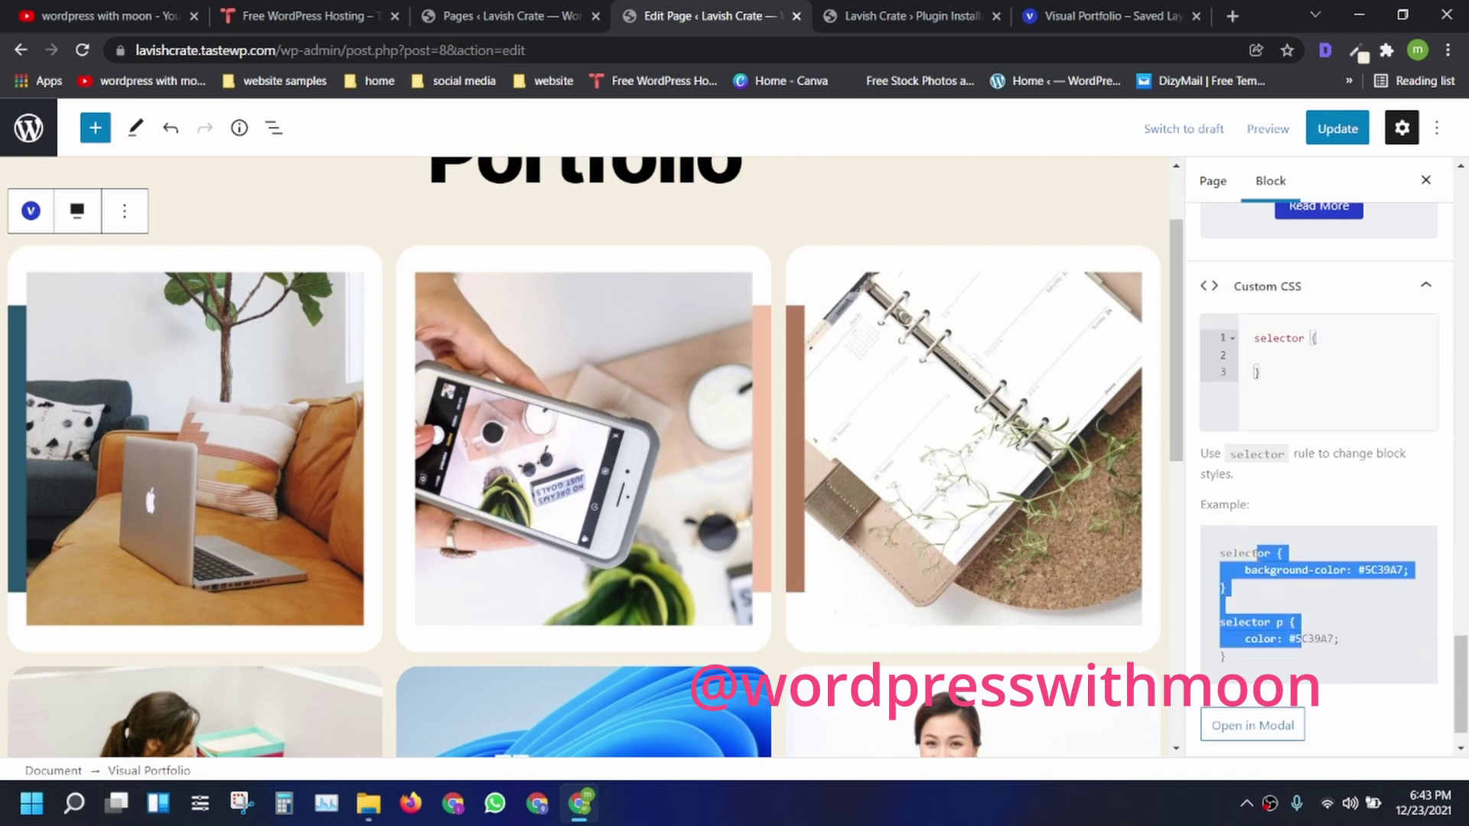
click(1265, 346)
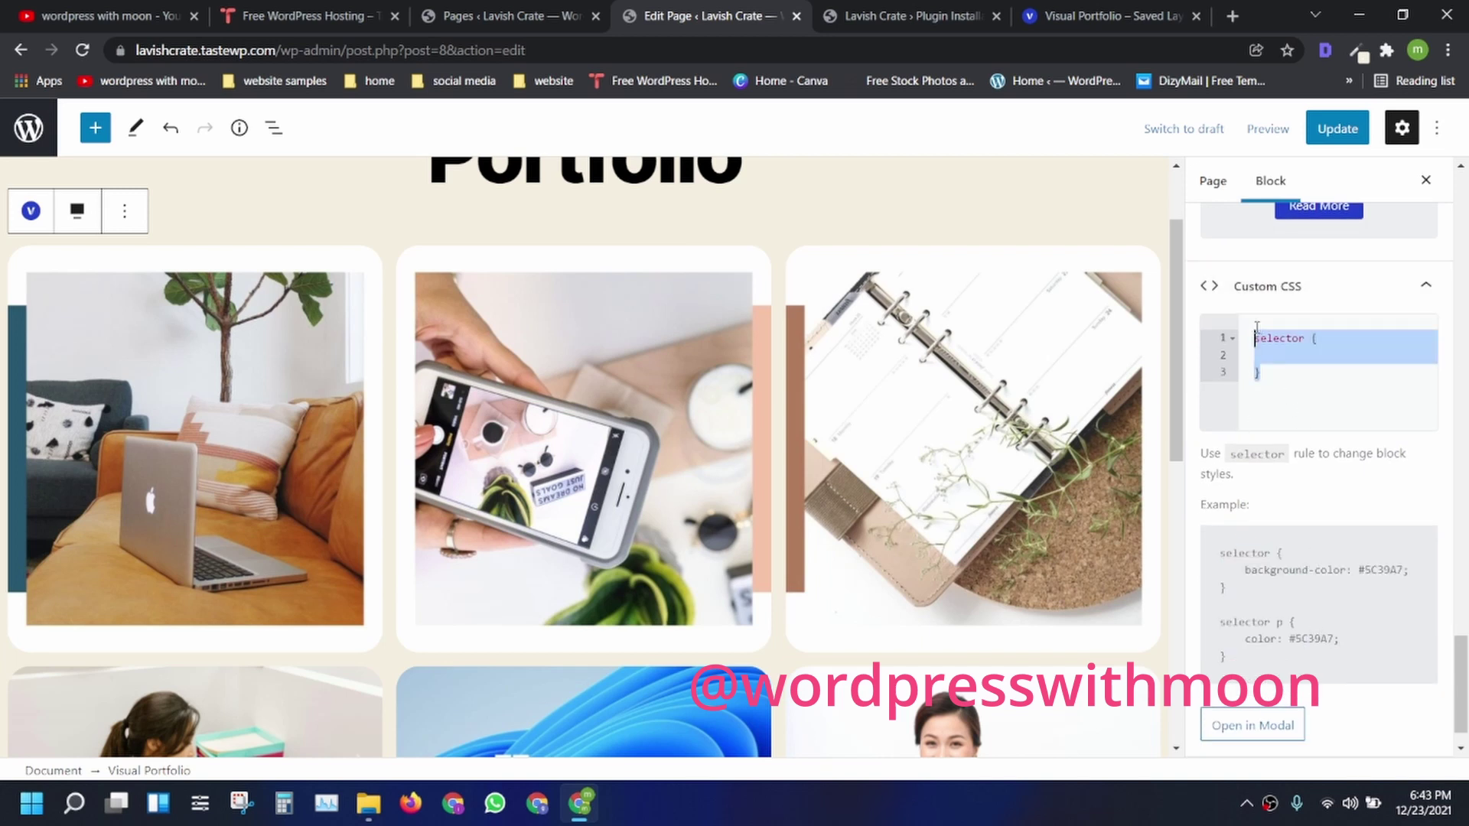
scroll(1462, 746, down, 1)
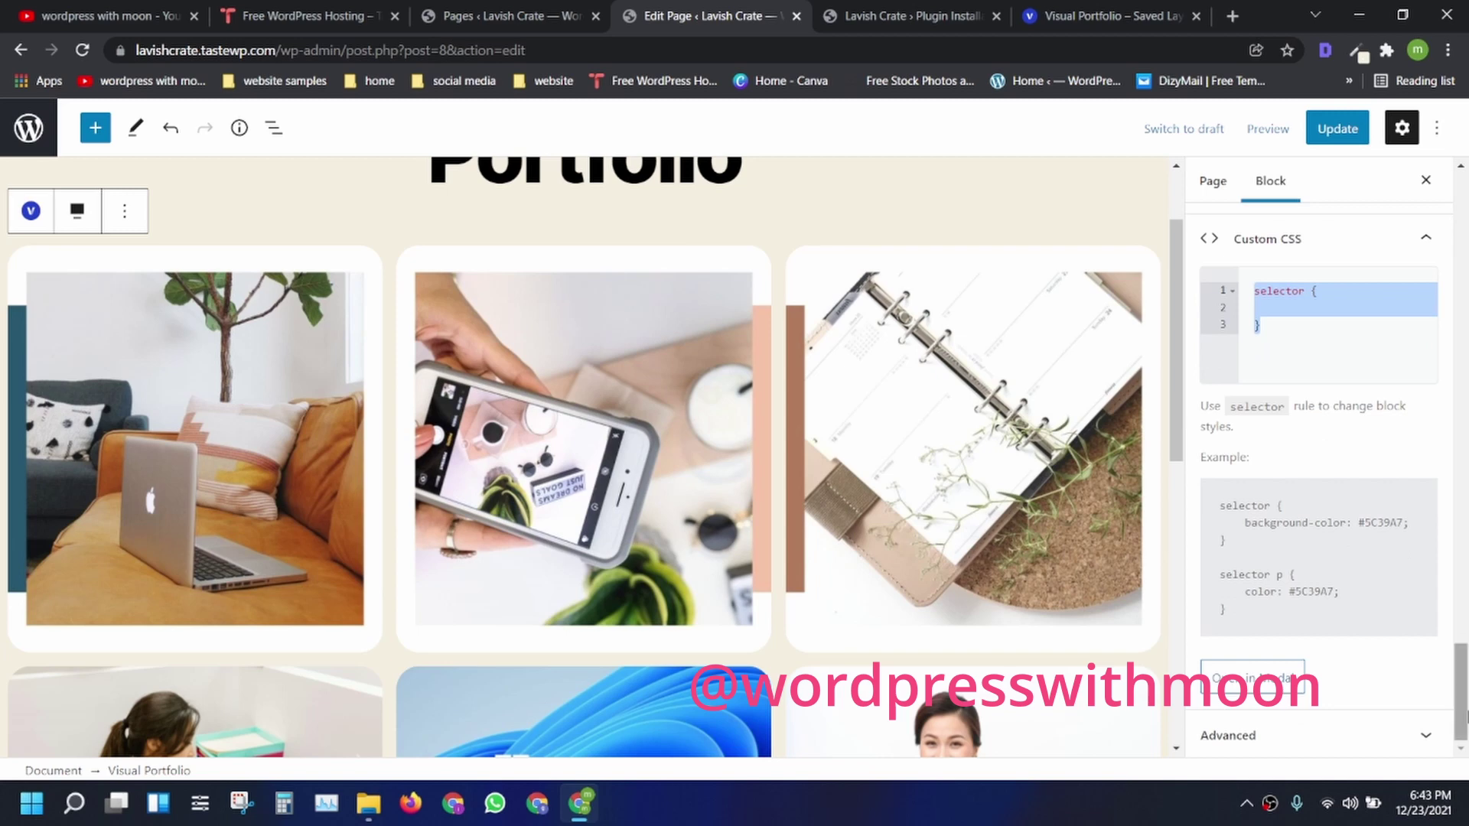
click(1393, 240)
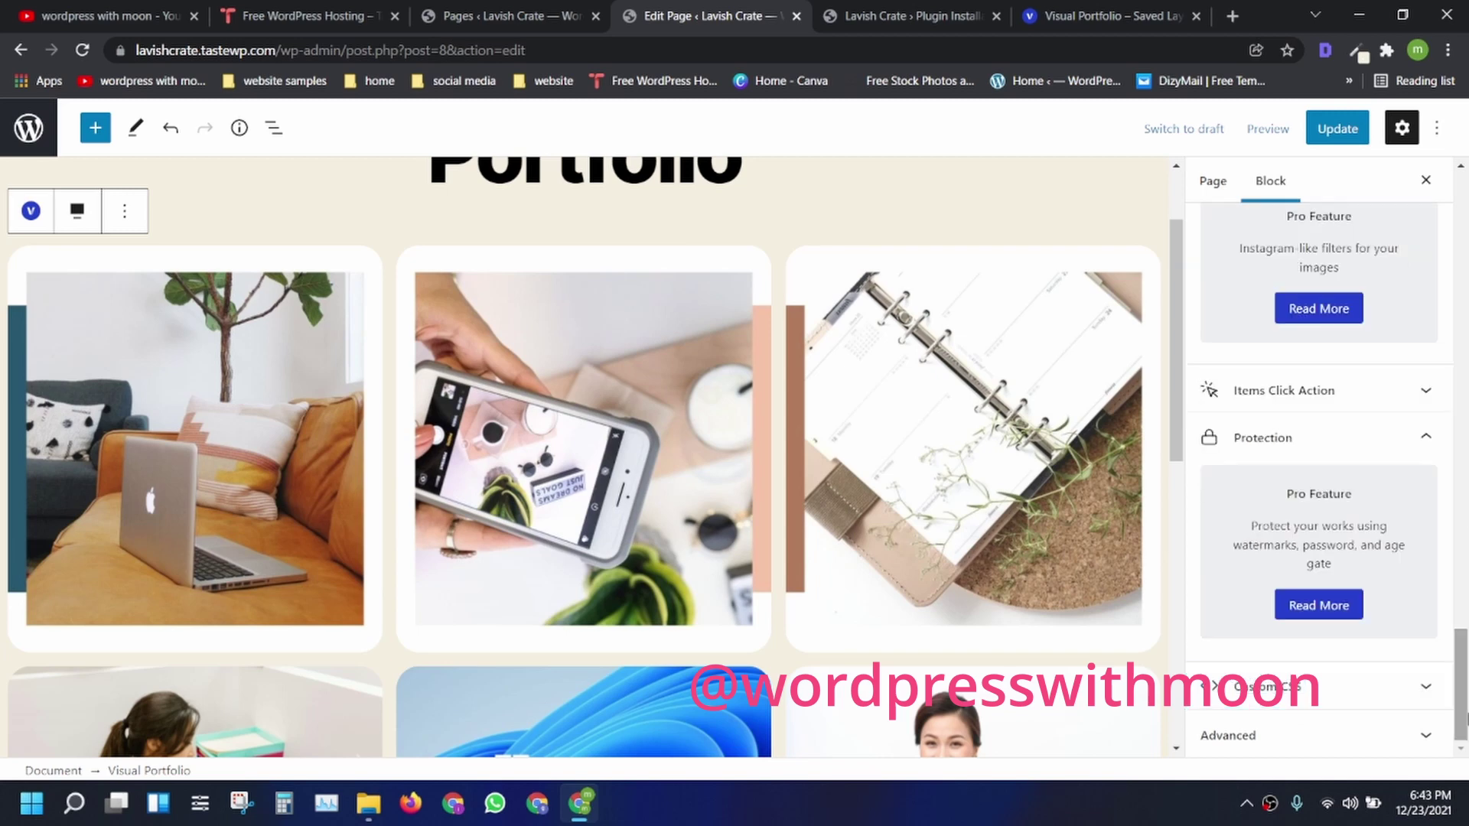
click(1362, 735)
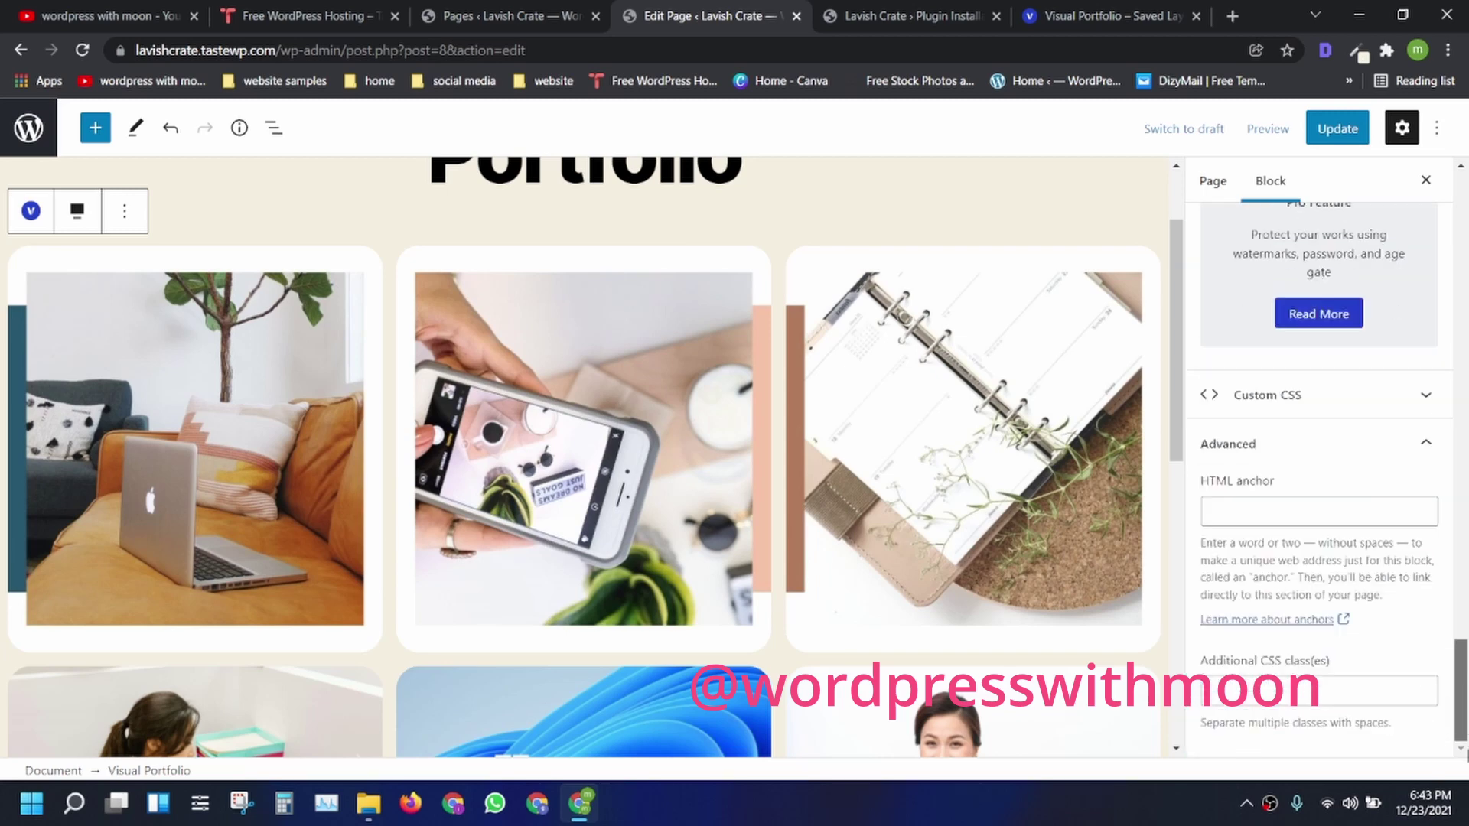
scroll(1319, 459, up, 10)
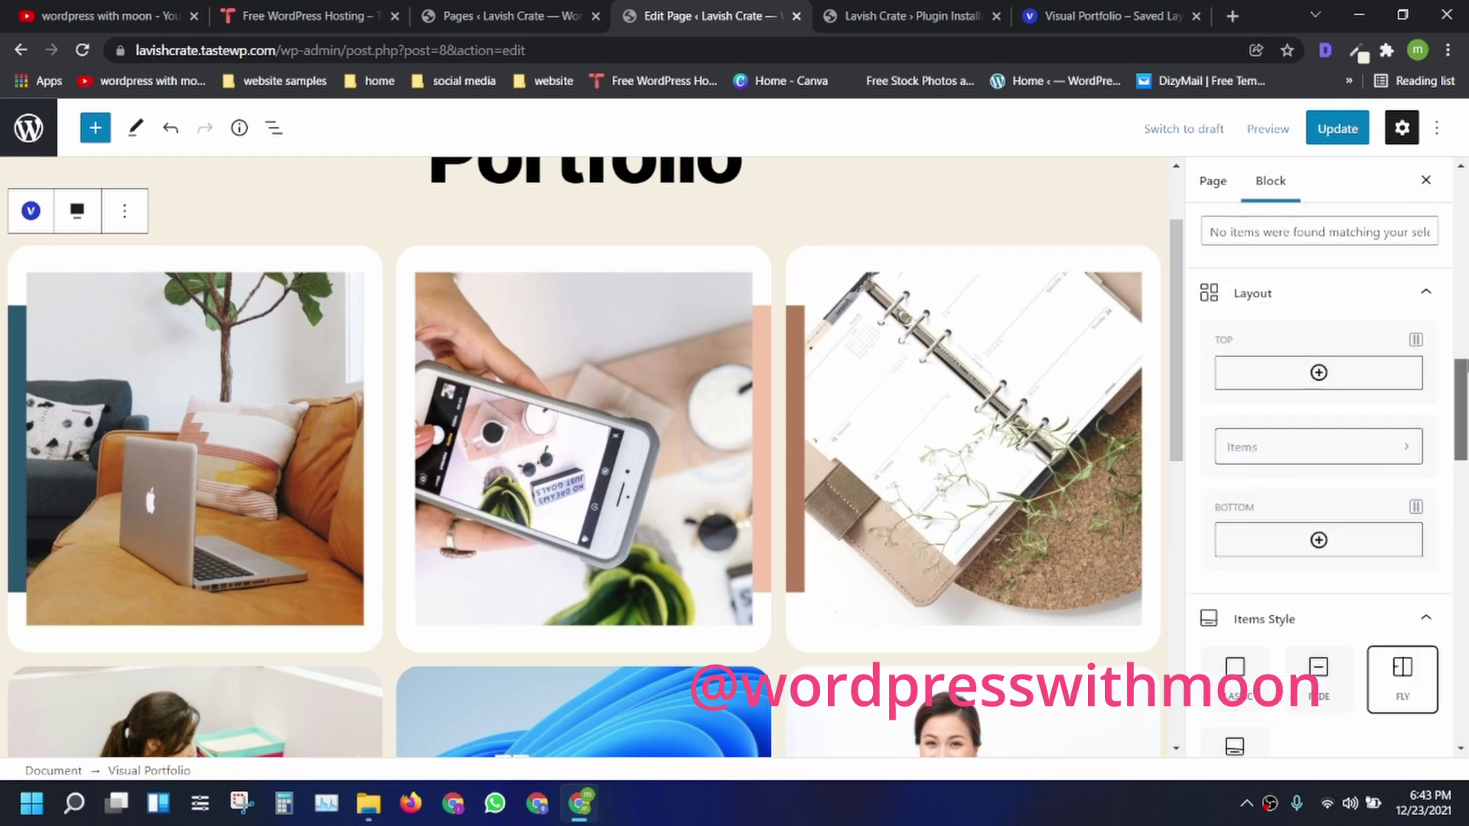
Update the portfolio page and scroll through its preview in a new tab
click(1337, 135)
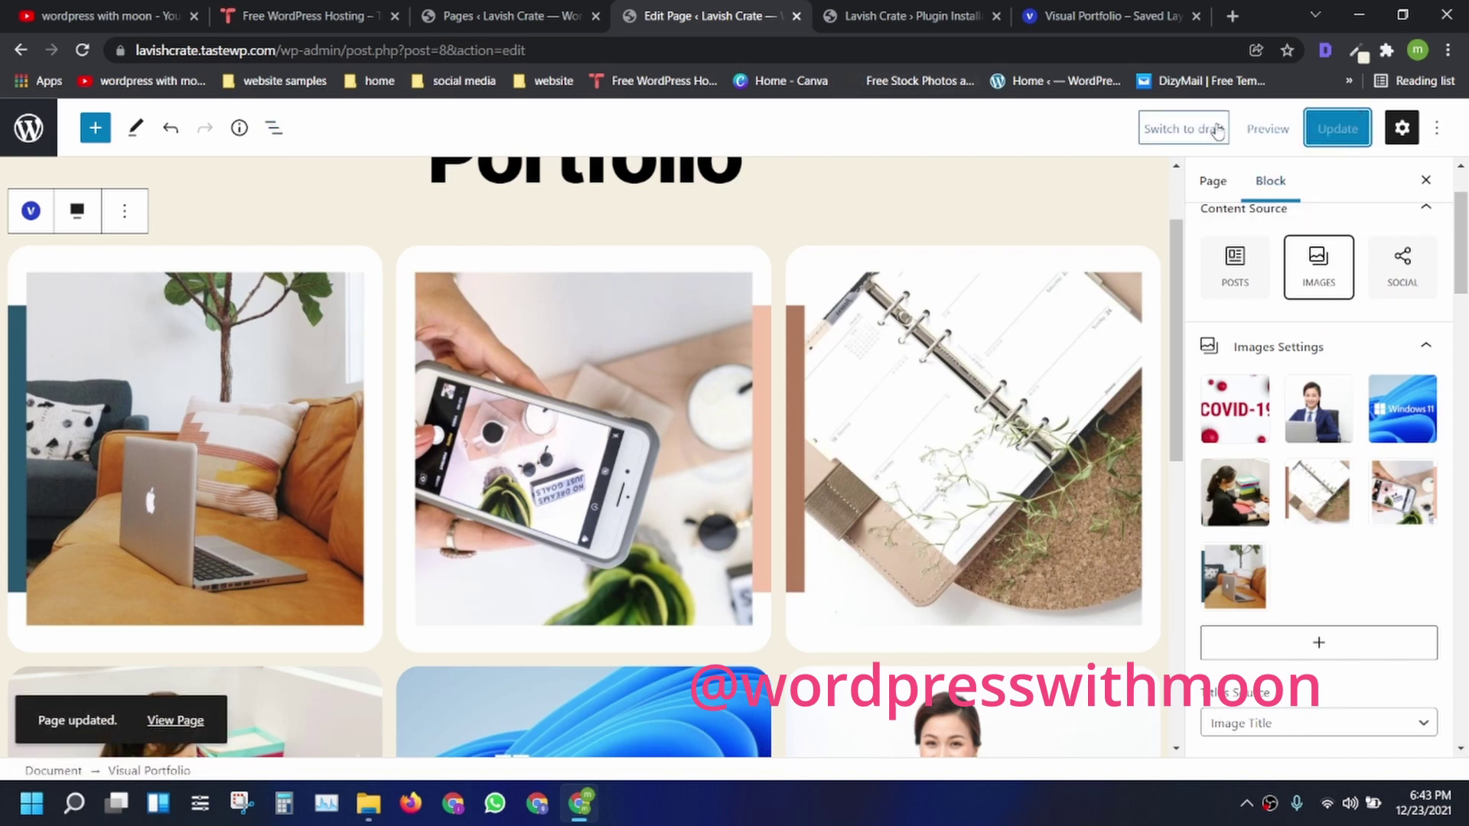
click(1250, 141)
click(1174, 306)
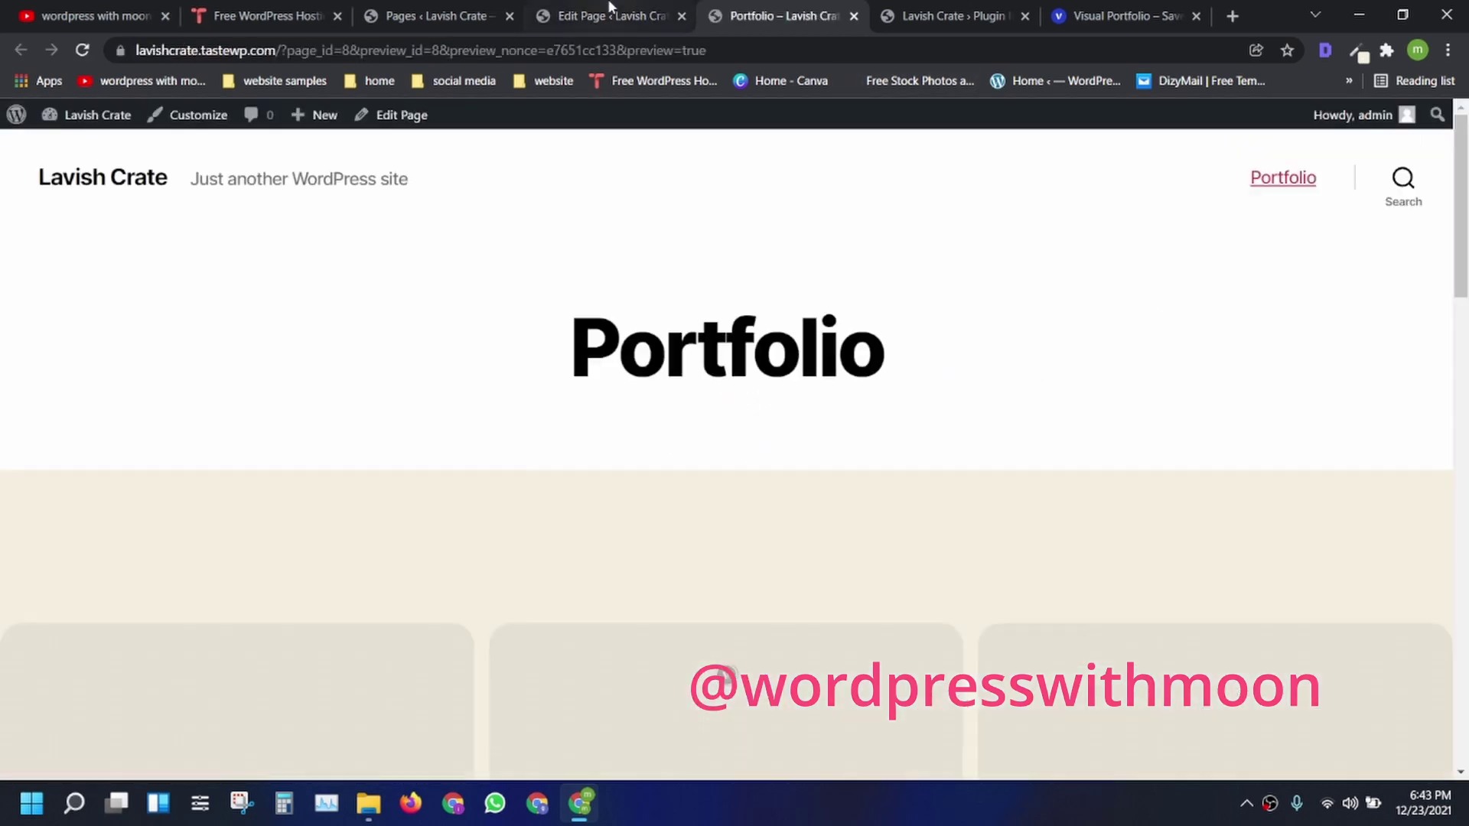
scroll(596, 535, down, 6)
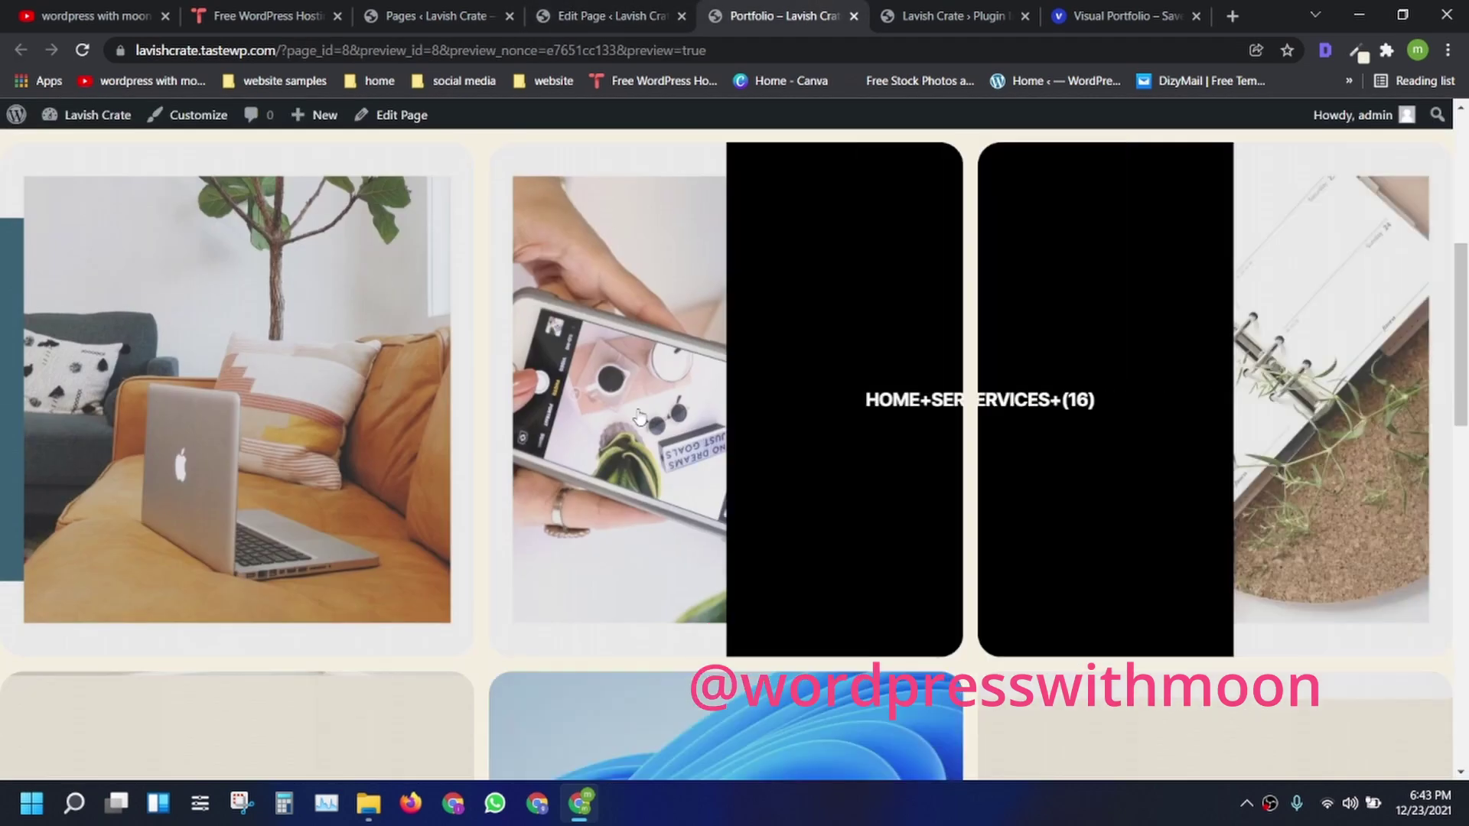
scroll(1155, 383, down, 8)
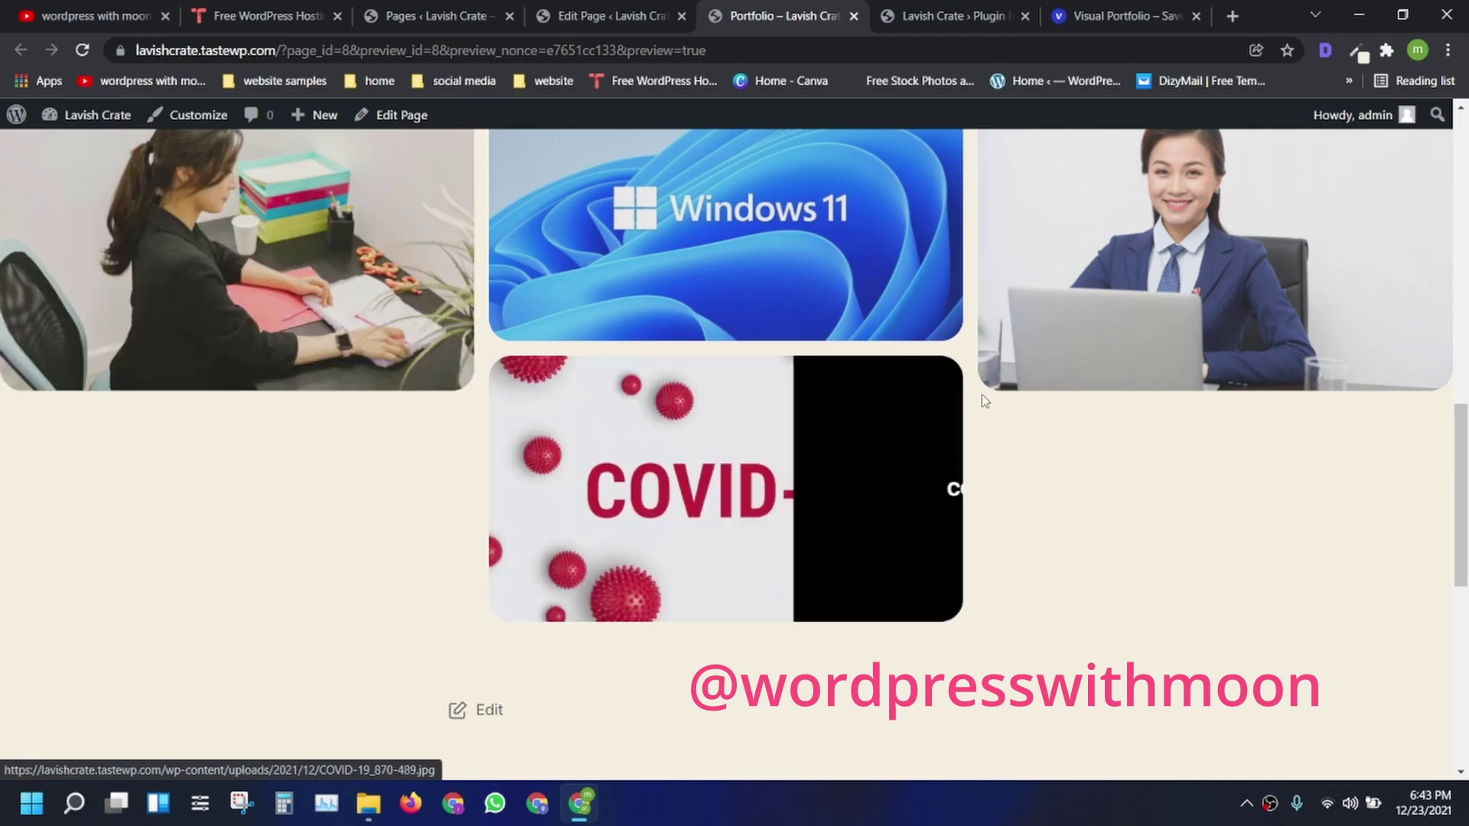
scroll(611, 385, down, 5)
scroll(612, 384, up, 15)
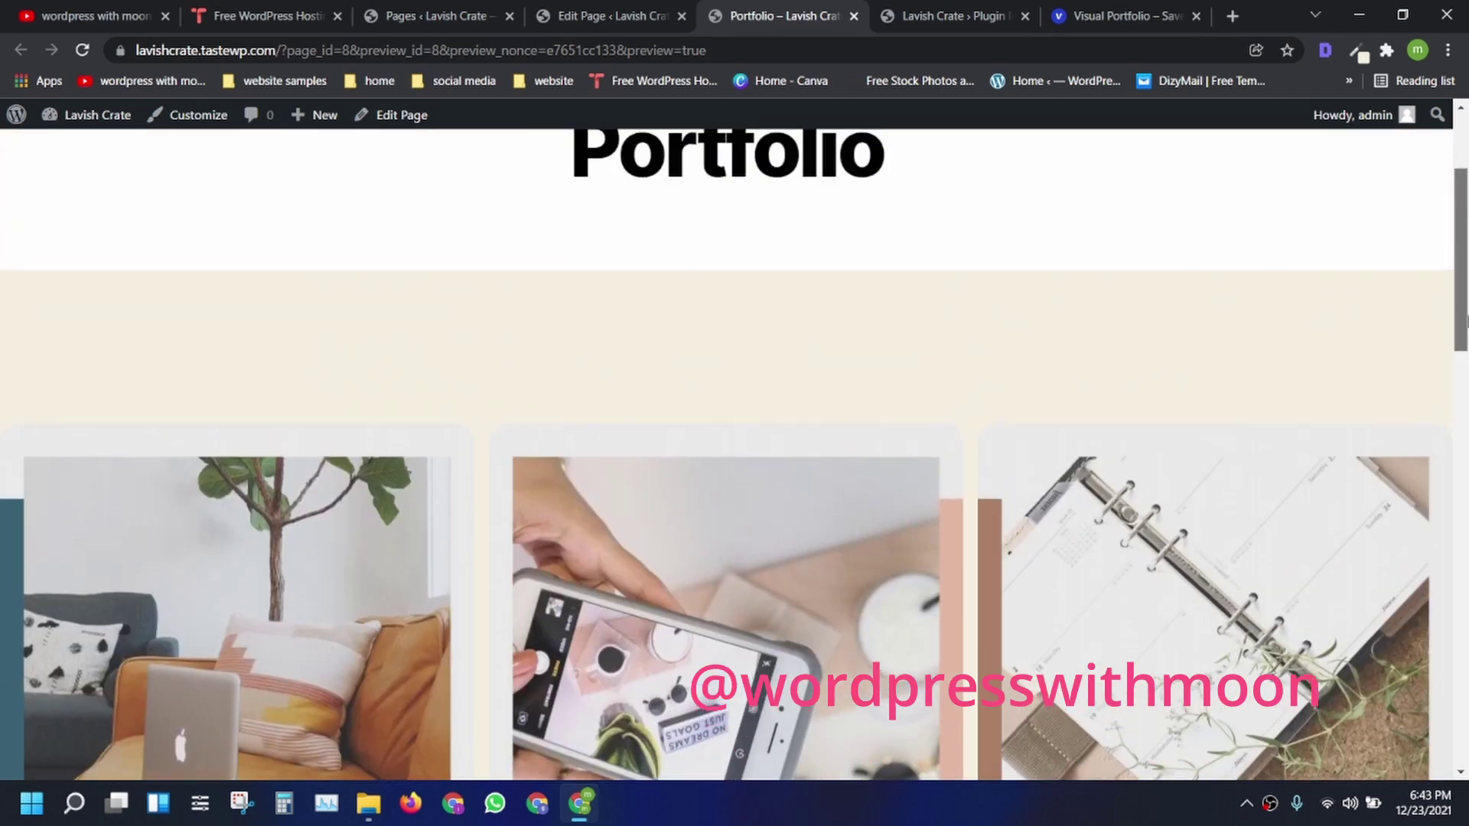
scroll(612, 385, down, 4)
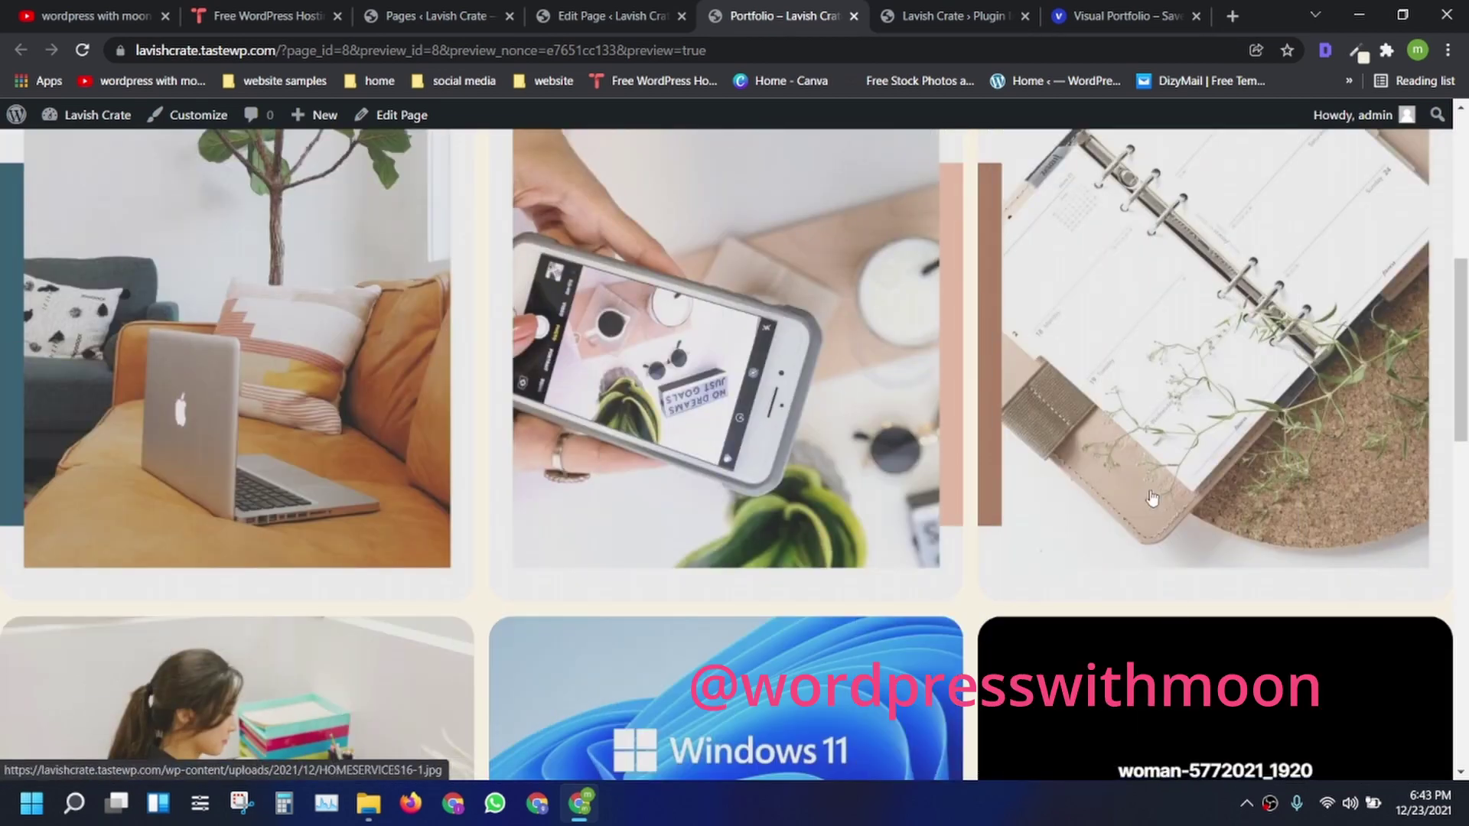
Switch across the open browser tabs to the YouTube channel's videos page
click(906, 9)
click(643, 15)
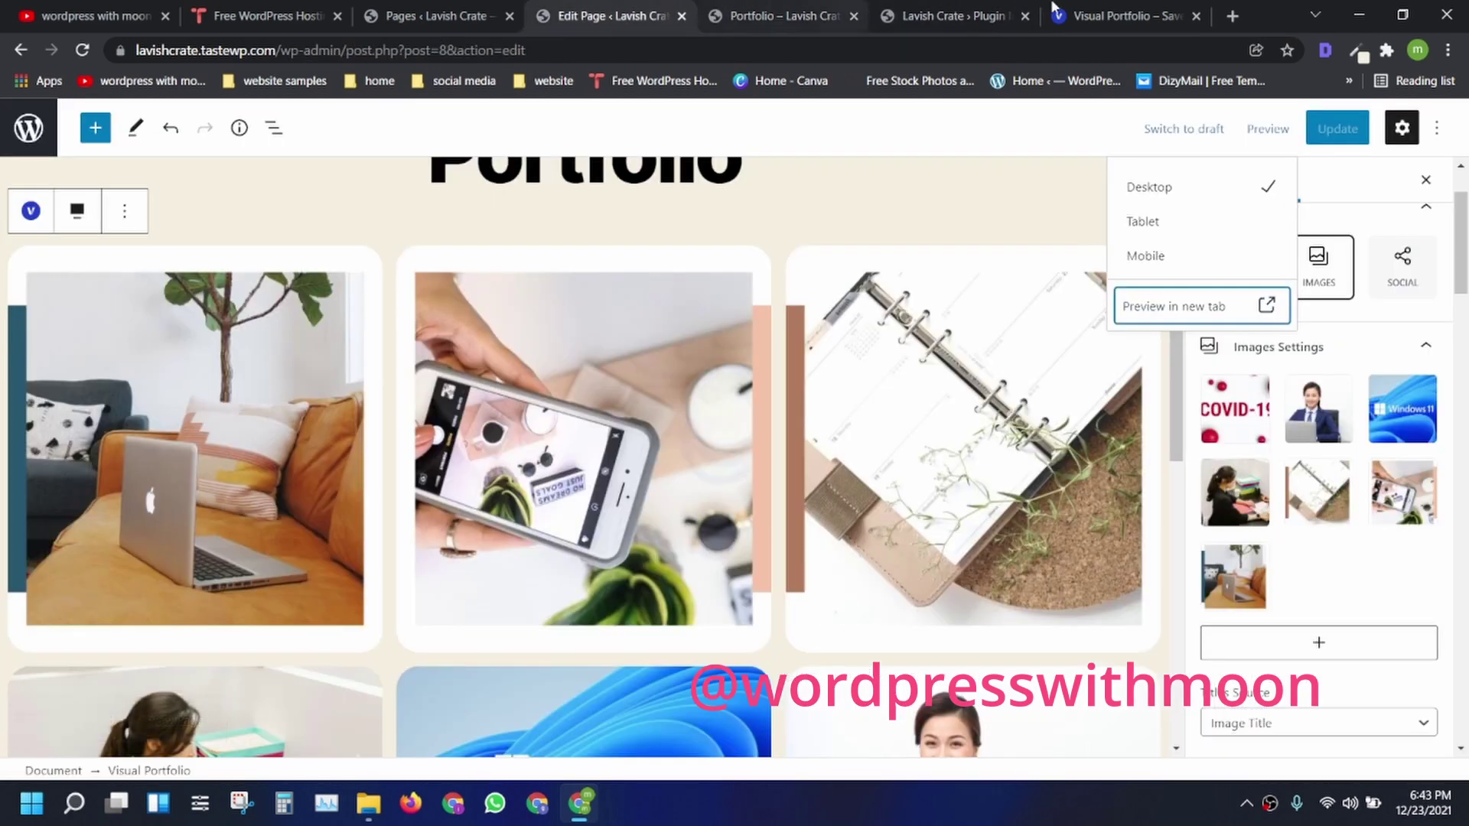
click(1082, 11)
scroll(842, 383, up, 3)
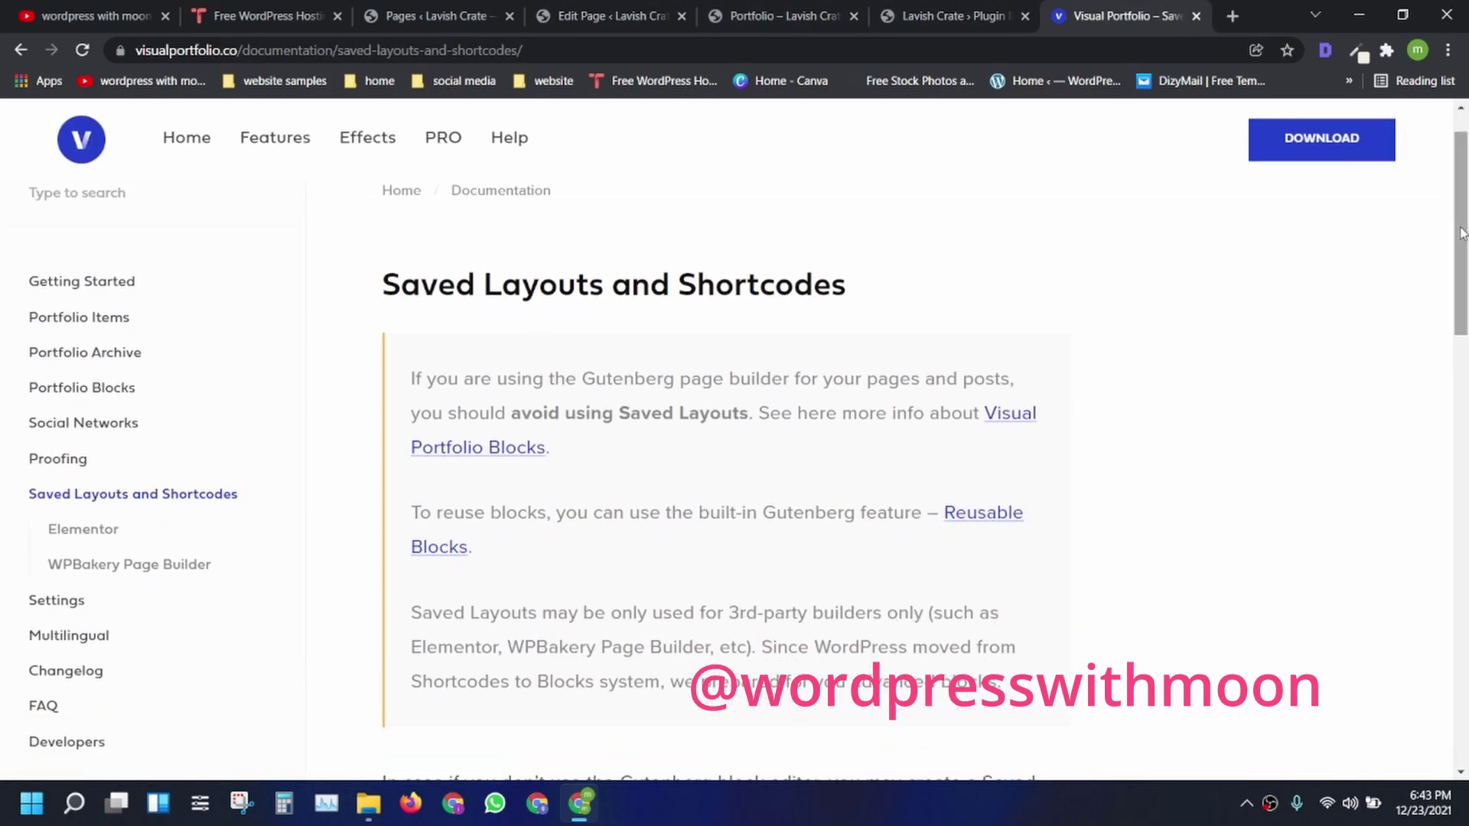
click(650, 14)
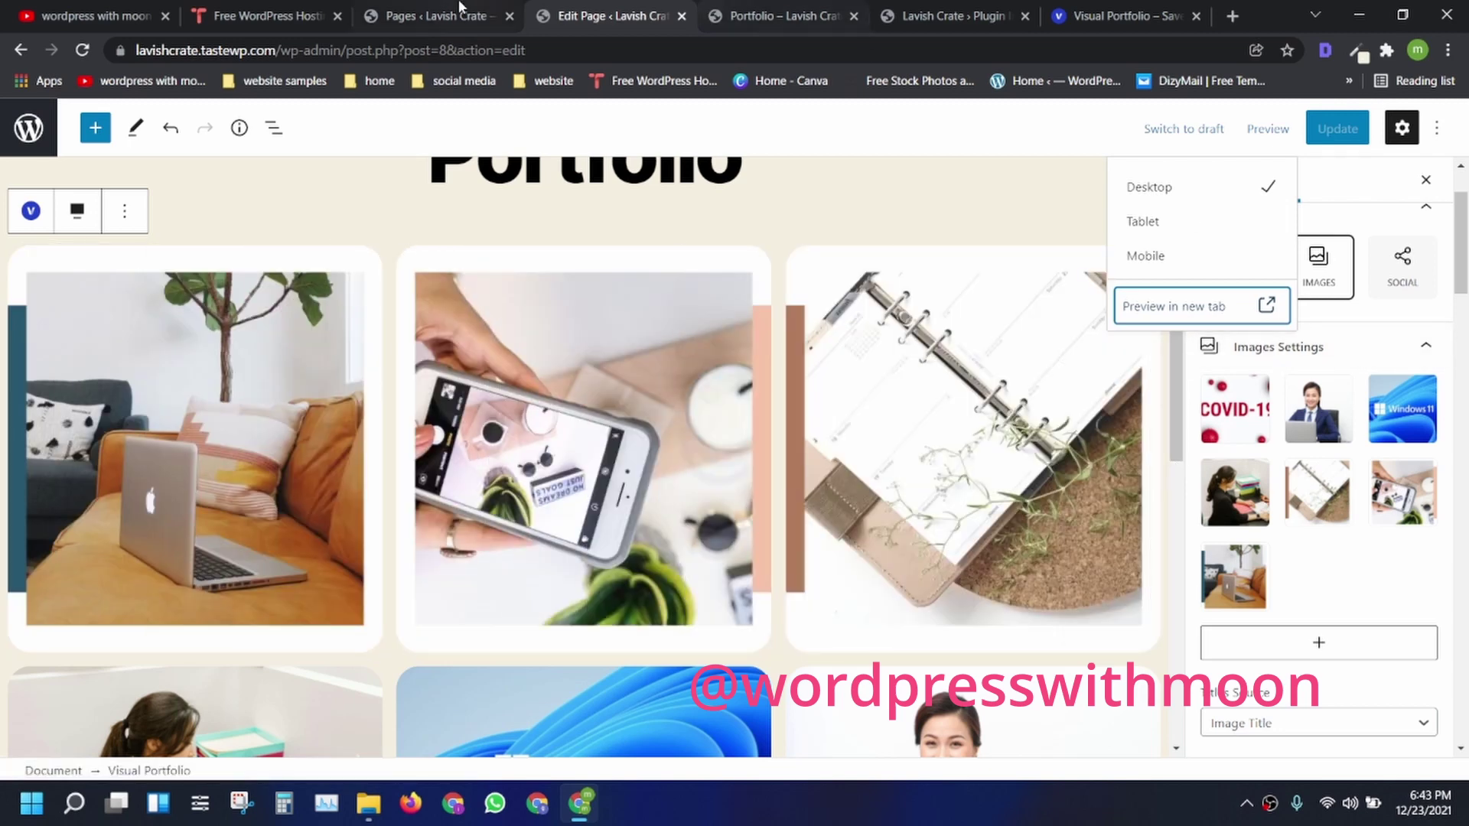
click(436, 15)
click(264, 15)
click(142, 11)
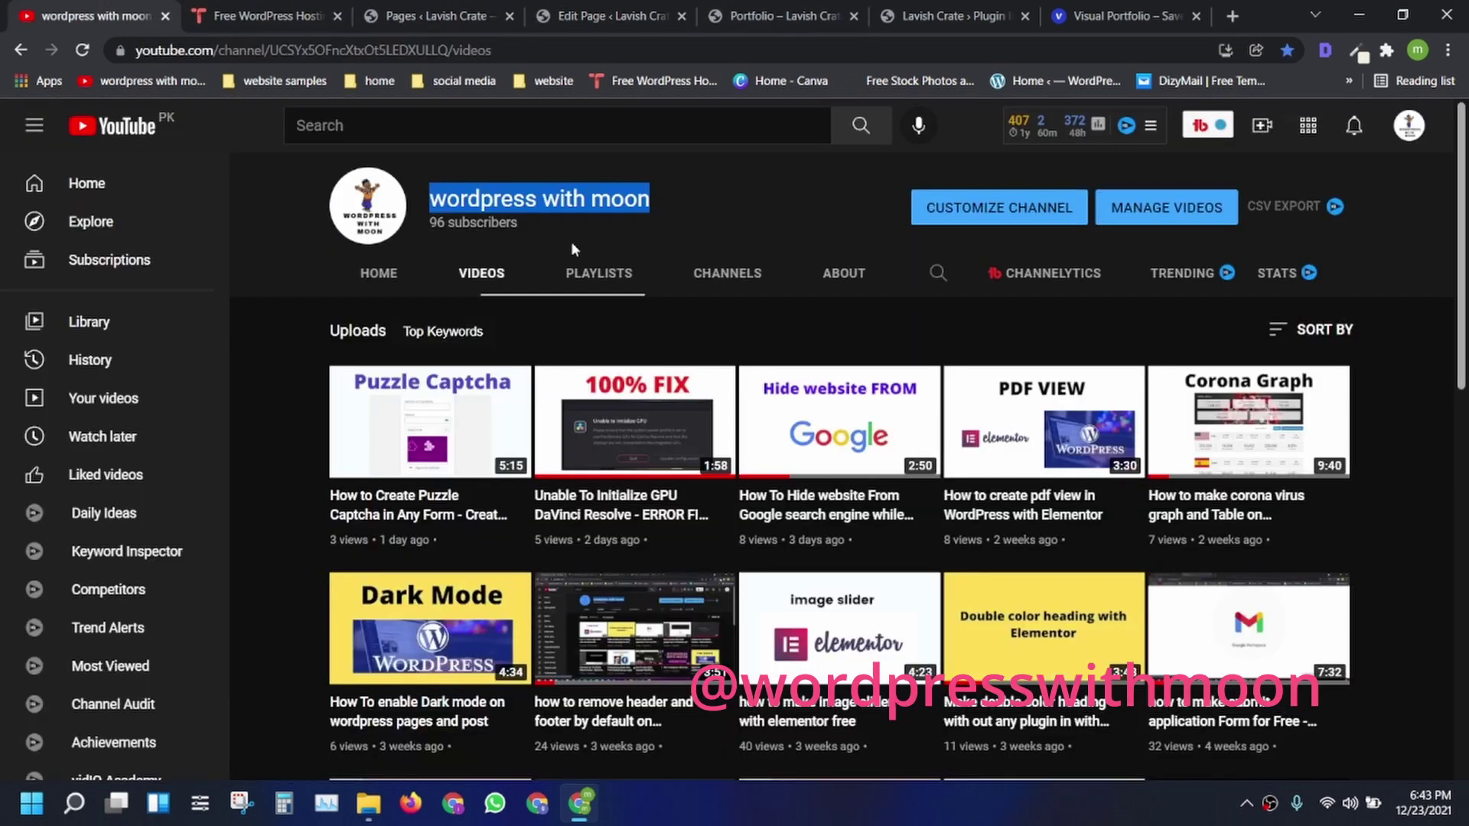
click(645, 224)
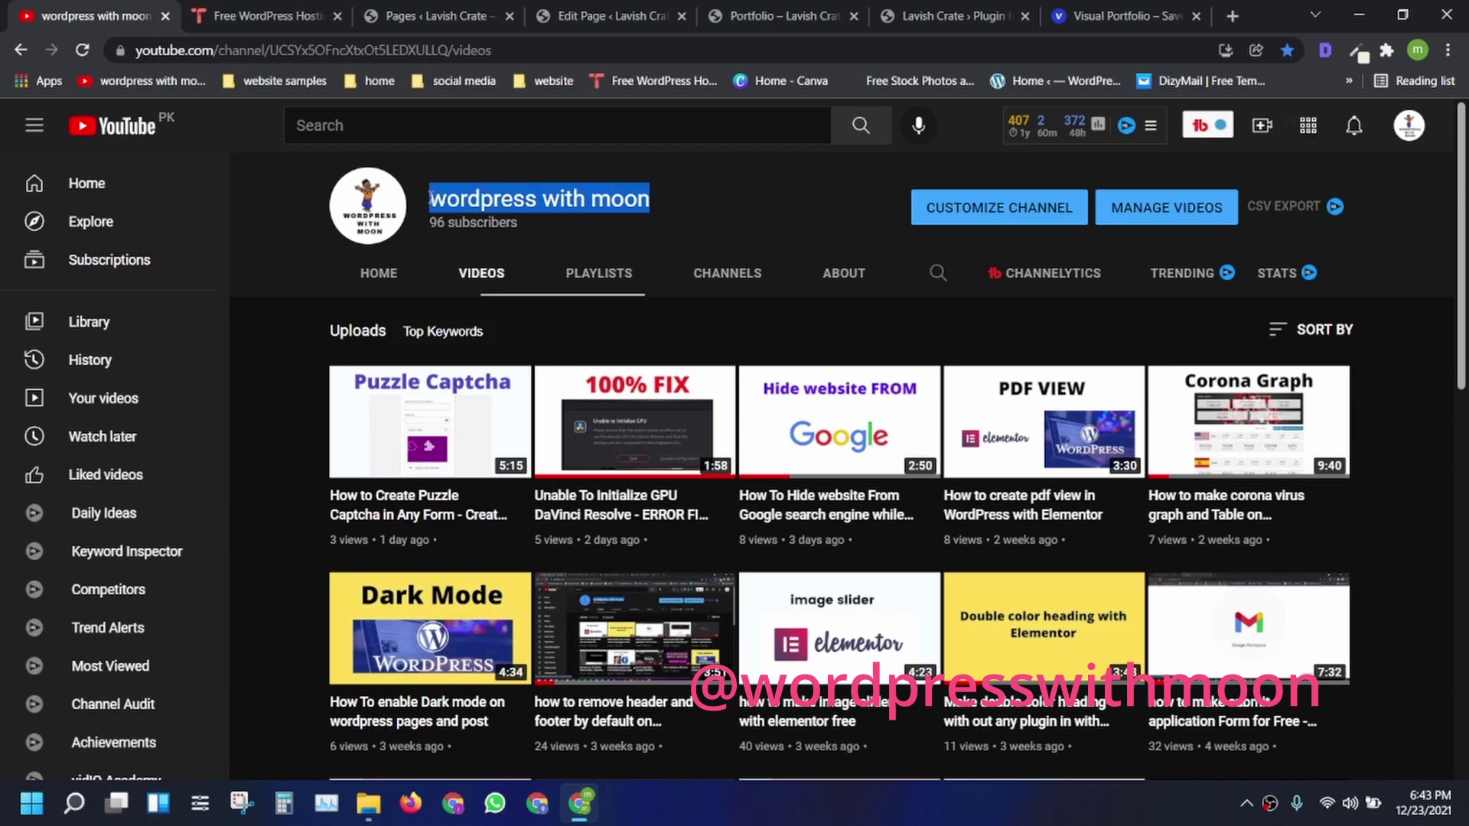